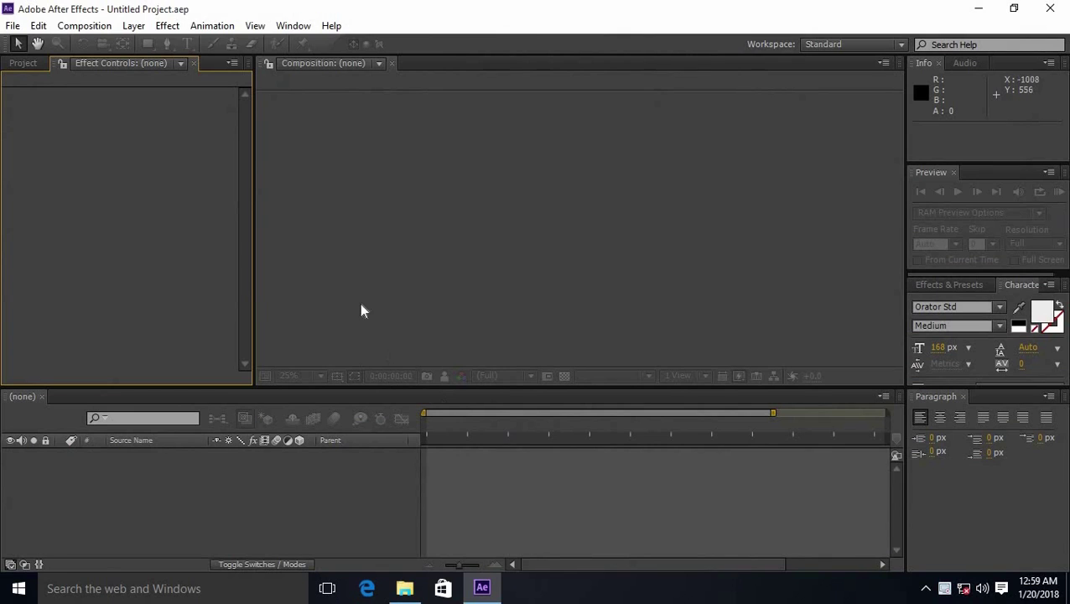
- Create a 1920×1080, 29.97 fps, 30-second composition named 'Title Sequence'
{"action": "left_click", "coordinate": [88, 25]}
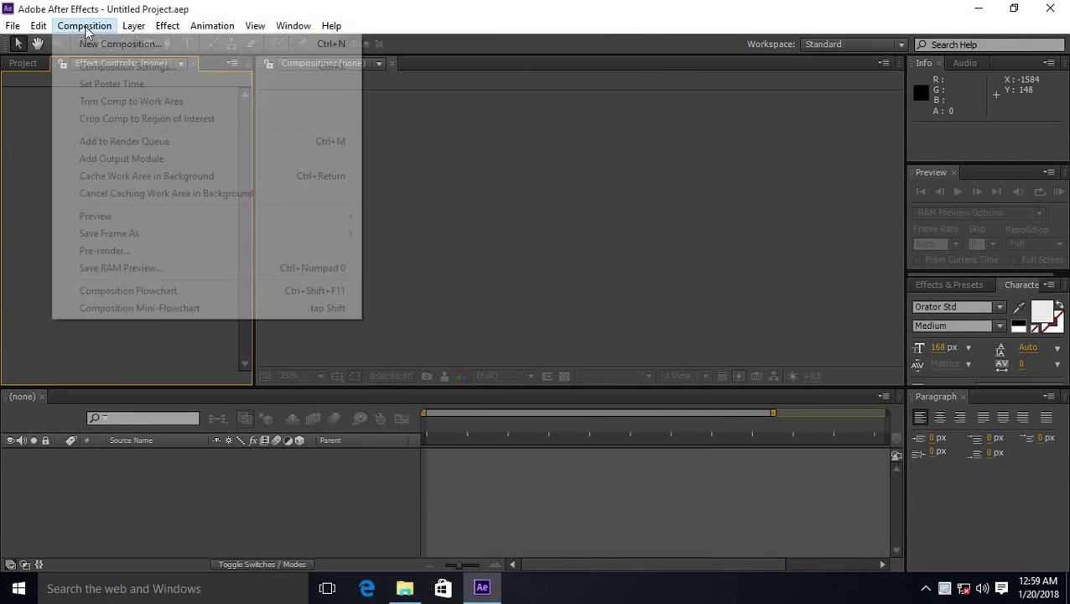
{"action": "left_click", "coordinate": [91, 45]}
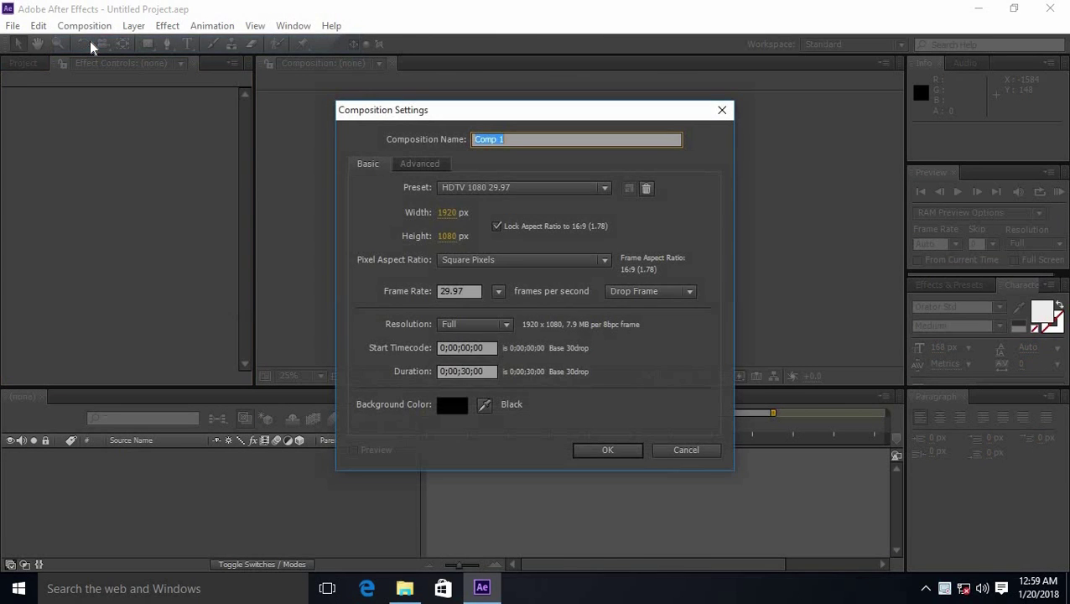
{"action": "left_click", "coordinate": [510, 140]}
{"action": "type", "text": "Title Sequence"}
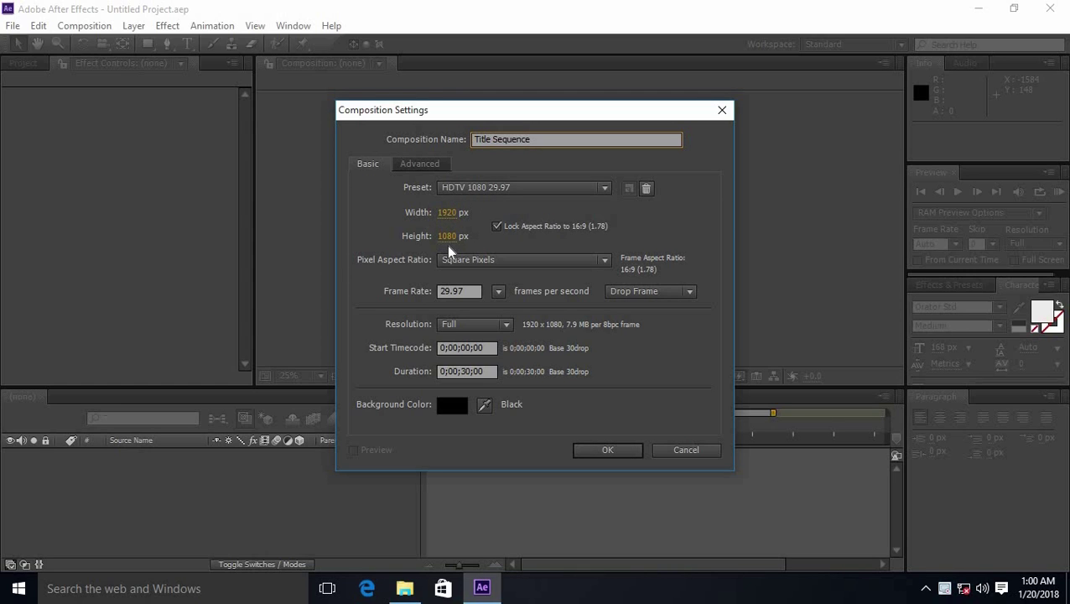
{"action": "left_click", "coordinate": [606, 453]}
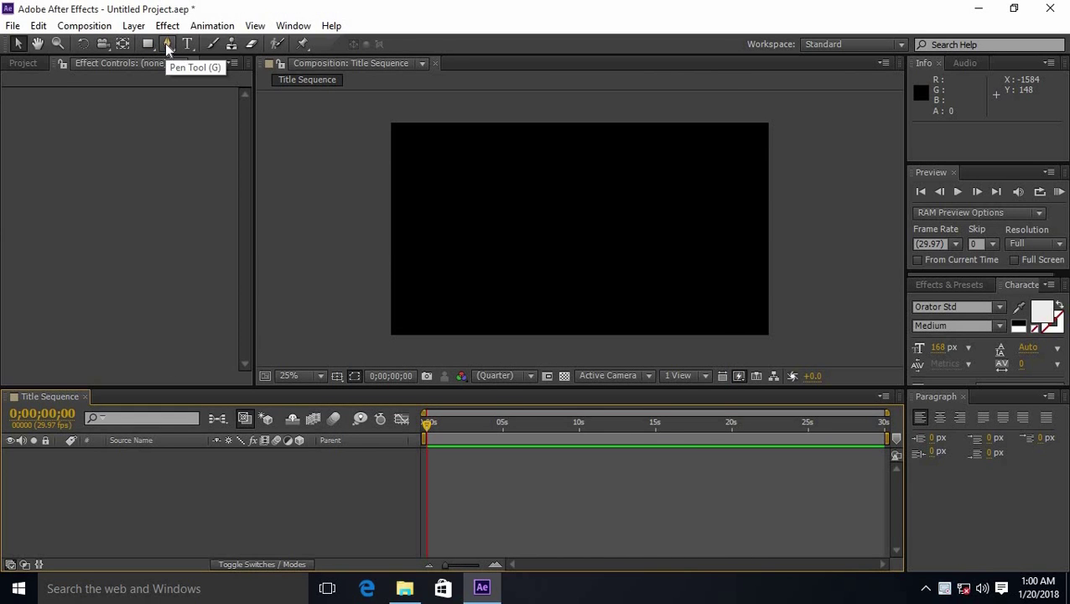
- Select the Pen tool and set the shape fill colour to red #B9502F
{"action": "left_click", "coordinate": [167, 44]}
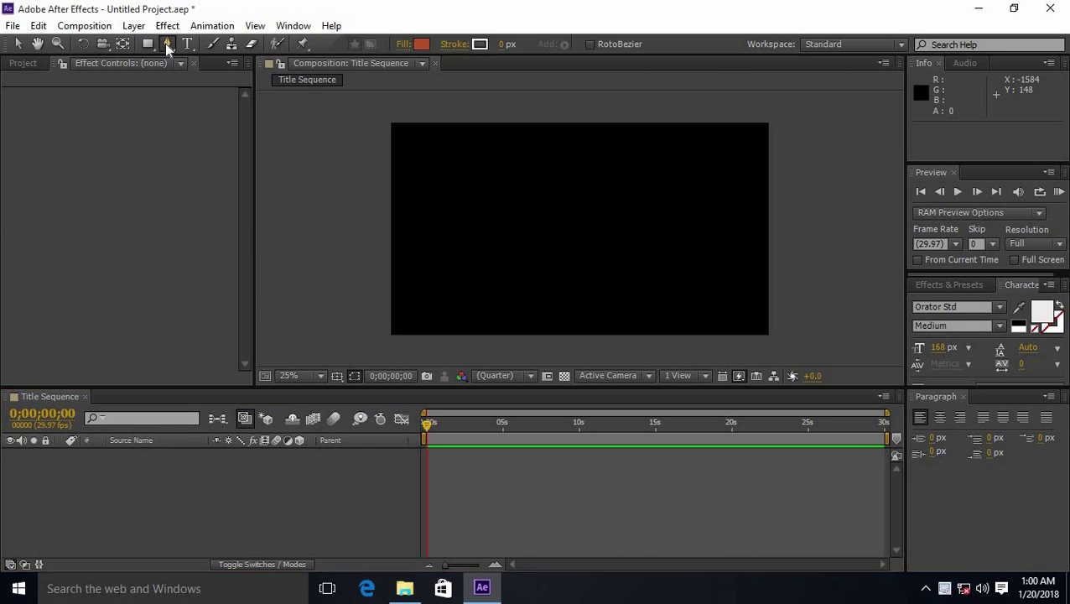
{"action": "left_click", "coordinate": [422, 46]}
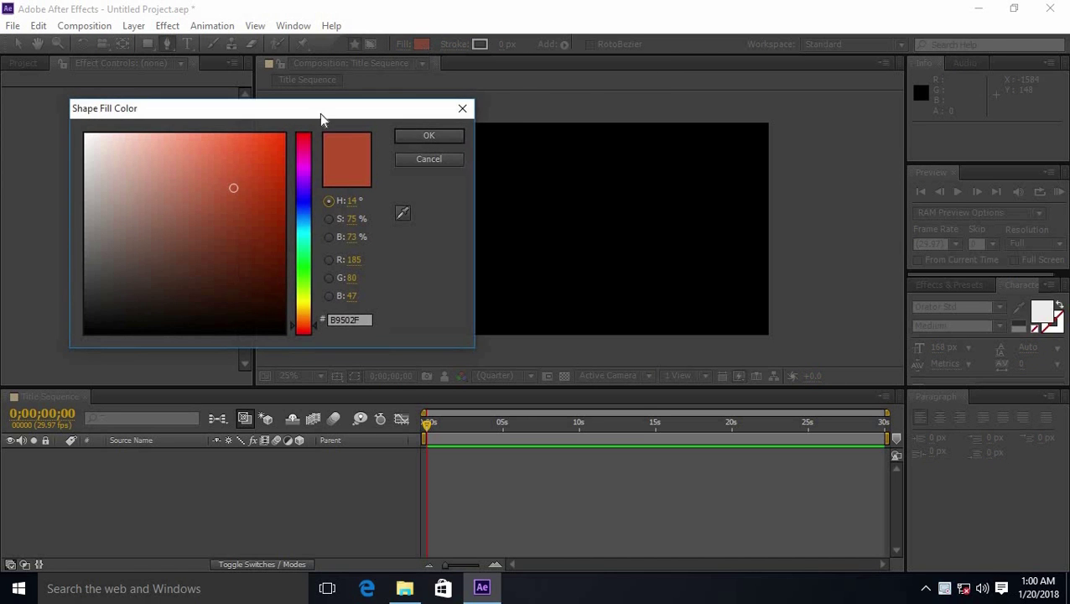
{"action": "left_click", "coordinate": [420, 137]}
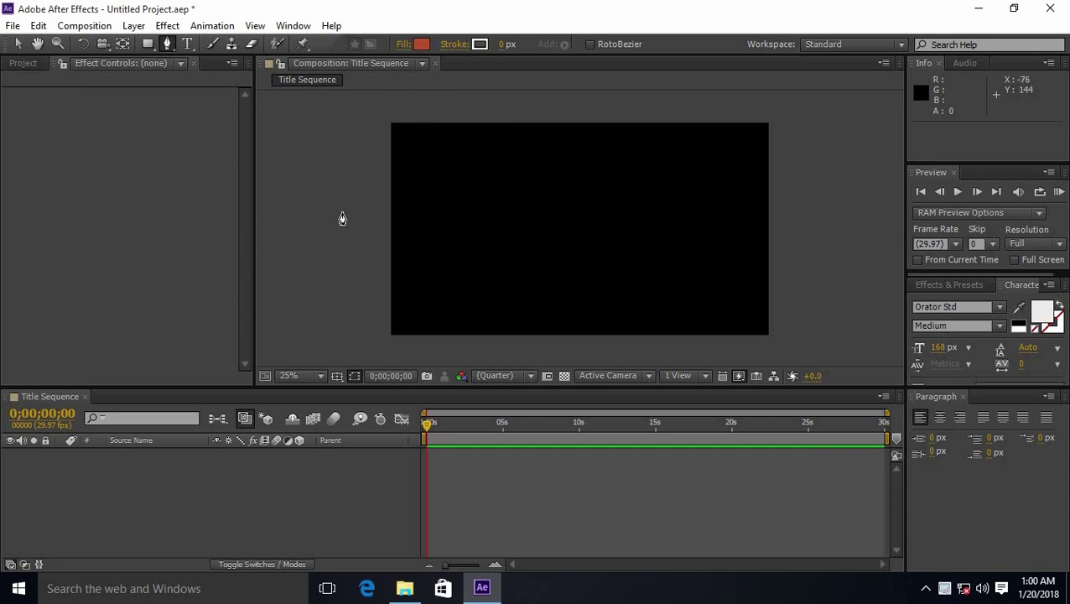
- Draw the first two red polygons of the band, starting at the left edge
{"action": "left_click", "coordinate": [380, 189]}
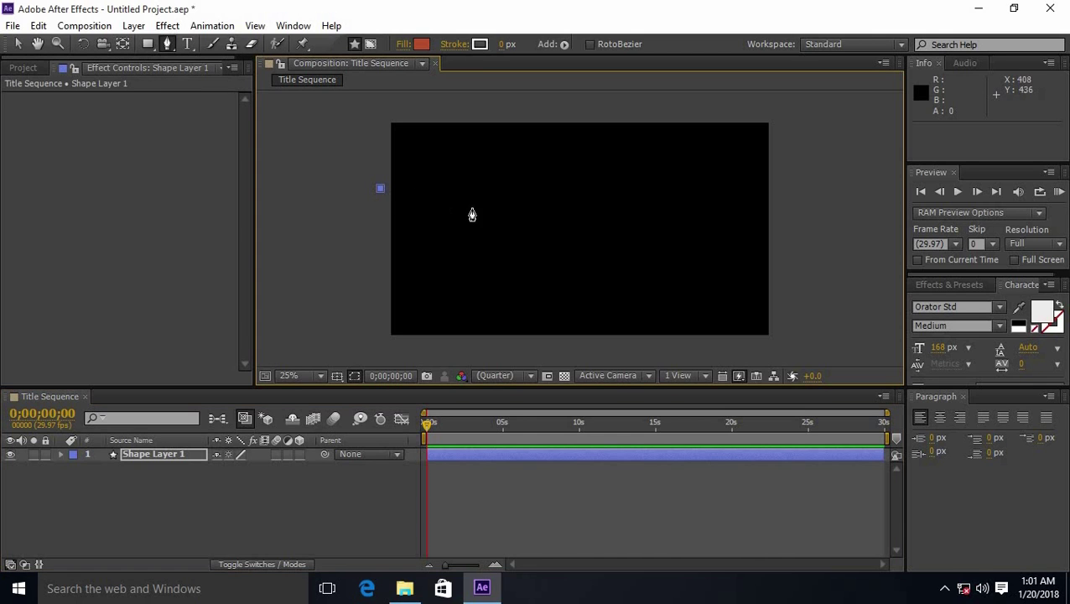
{"action": "left_click", "coordinate": [471, 208]}
{"action": "left_click", "coordinate": [459, 250]}
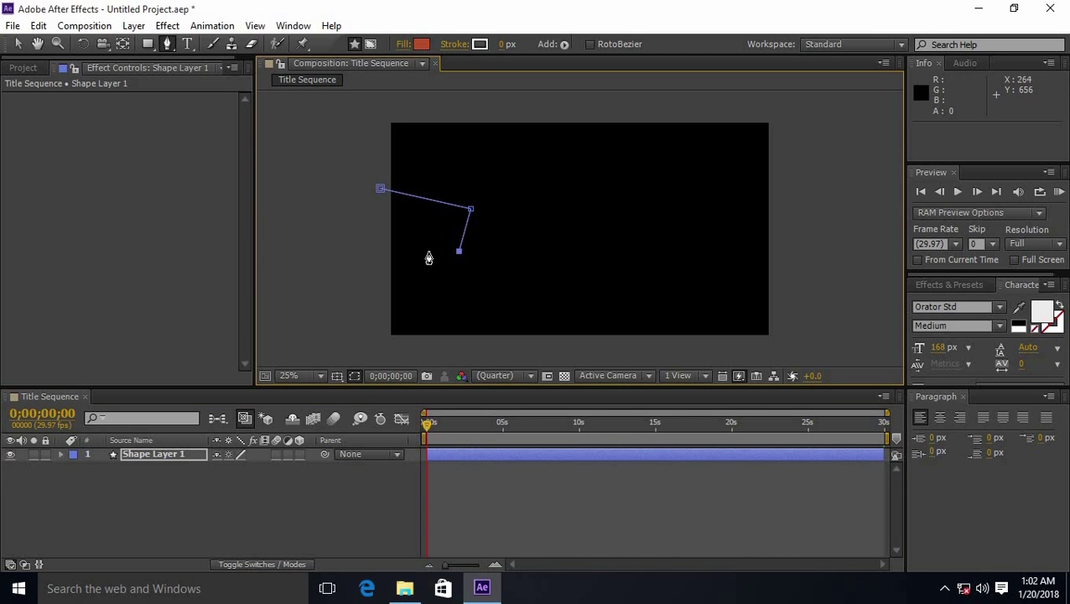
{"action": "left_click", "coordinate": [409, 262]}
{"action": "left_click", "coordinate": [369, 264]}
{"action": "left_click", "coordinate": [381, 189]}
{"action": "left_click", "coordinate": [300, 515]}
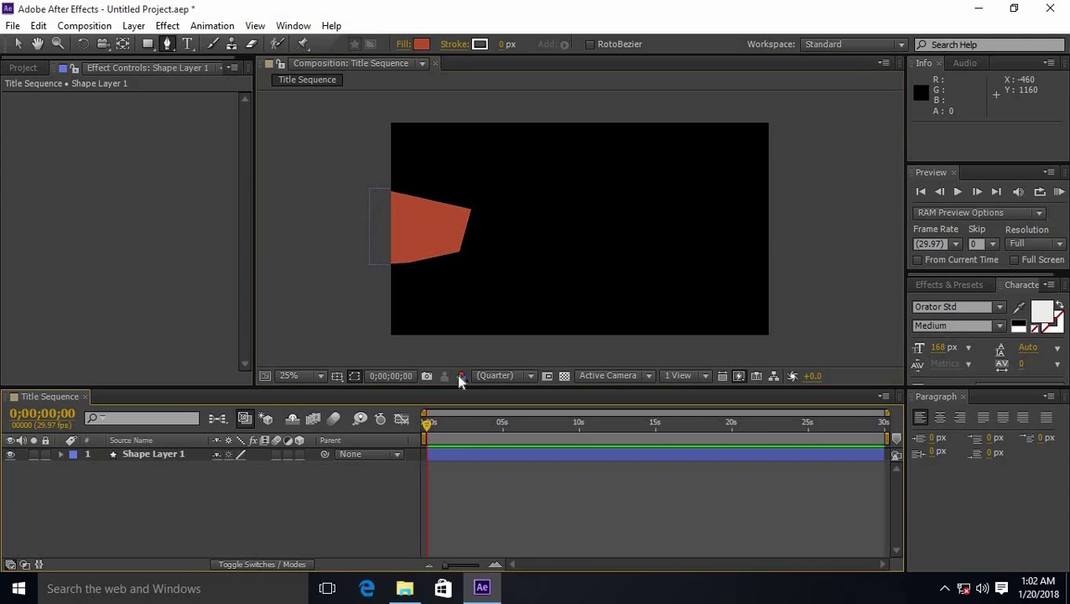
{"action": "left_click", "coordinate": [455, 247]}
{"action": "left_click", "coordinate": [514, 243]}
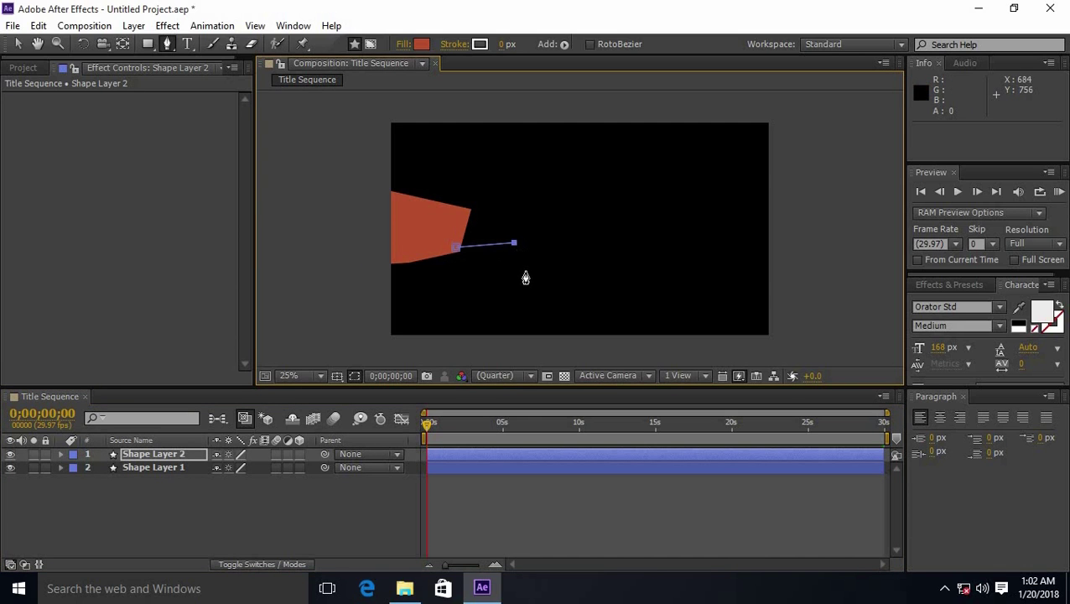
{"action": "left_click", "coordinate": [524, 270]}
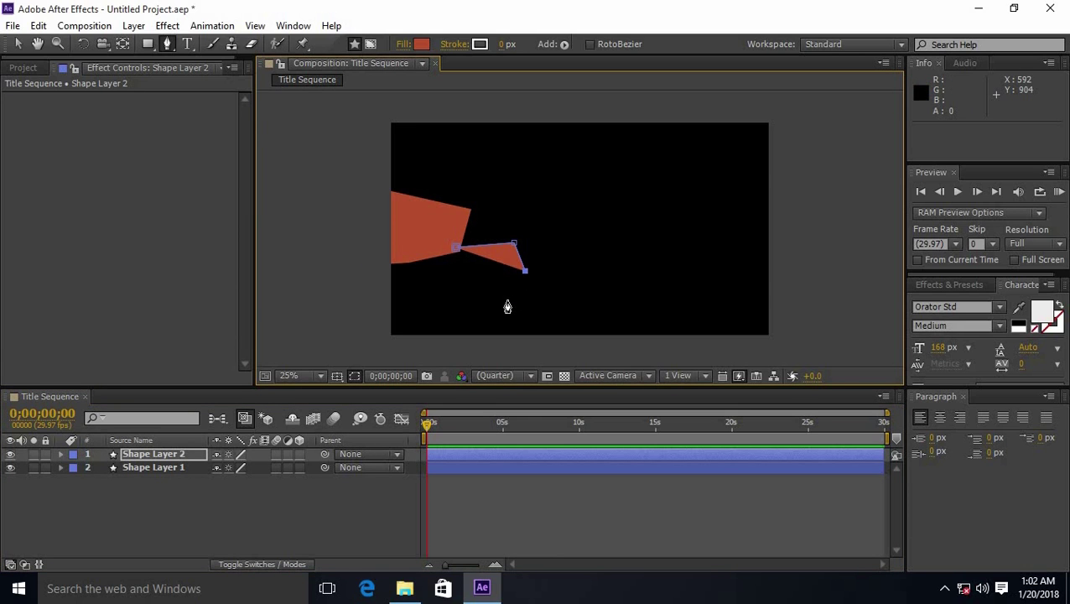
{"action": "left_click", "coordinate": [506, 299]}
{"action": "left_click", "coordinate": [455, 248]}
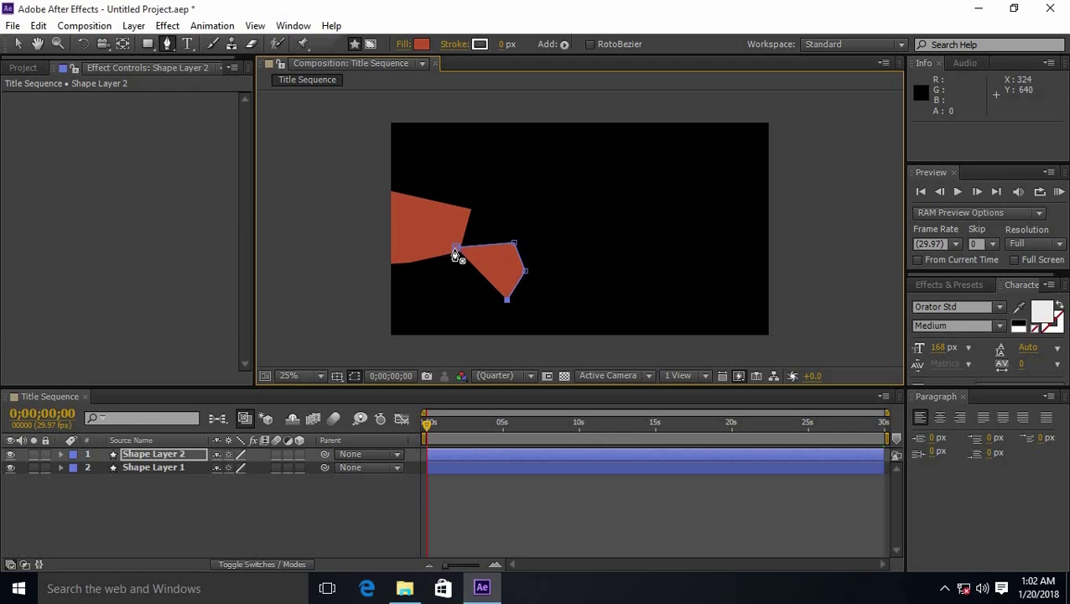
{"action": "left_click", "coordinate": [445, 280]}
{"action": "left_click", "coordinate": [455, 249]}
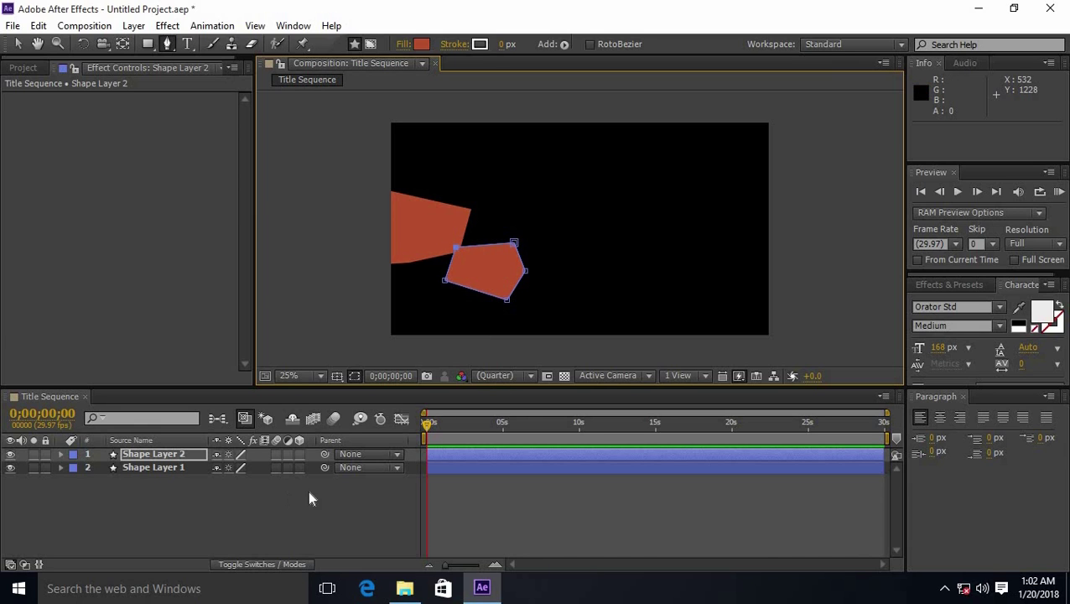
{"action": "left_click", "coordinate": [293, 515]}
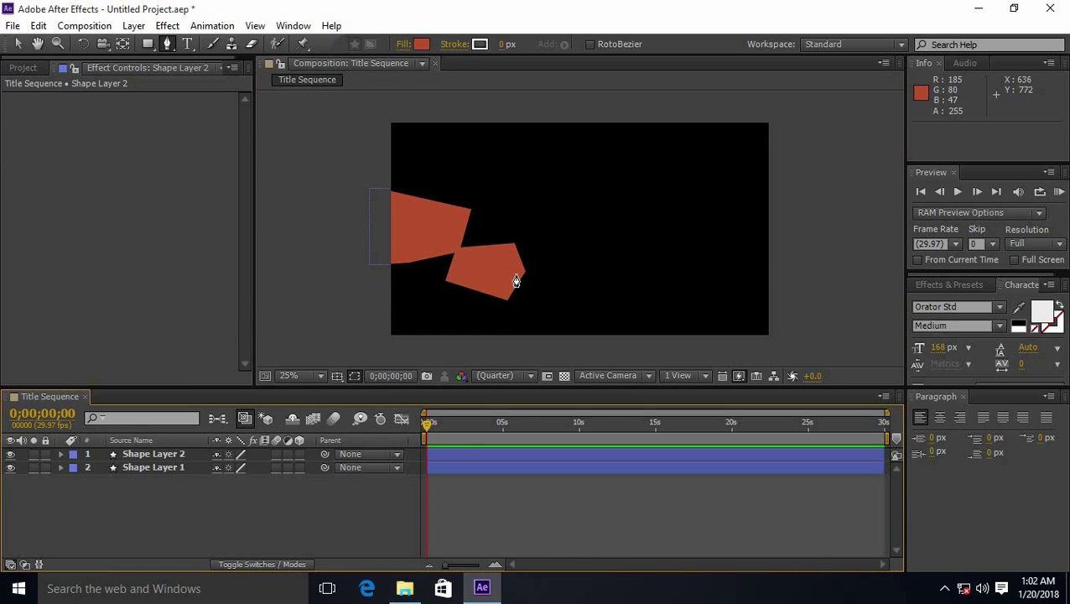
- Draw a red pentagon and a triangle continuing the band down to the frame's bottom
{"action": "left_click", "coordinate": [520, 272]}
{"action": "left_click", "coordinate": [504, 294]}
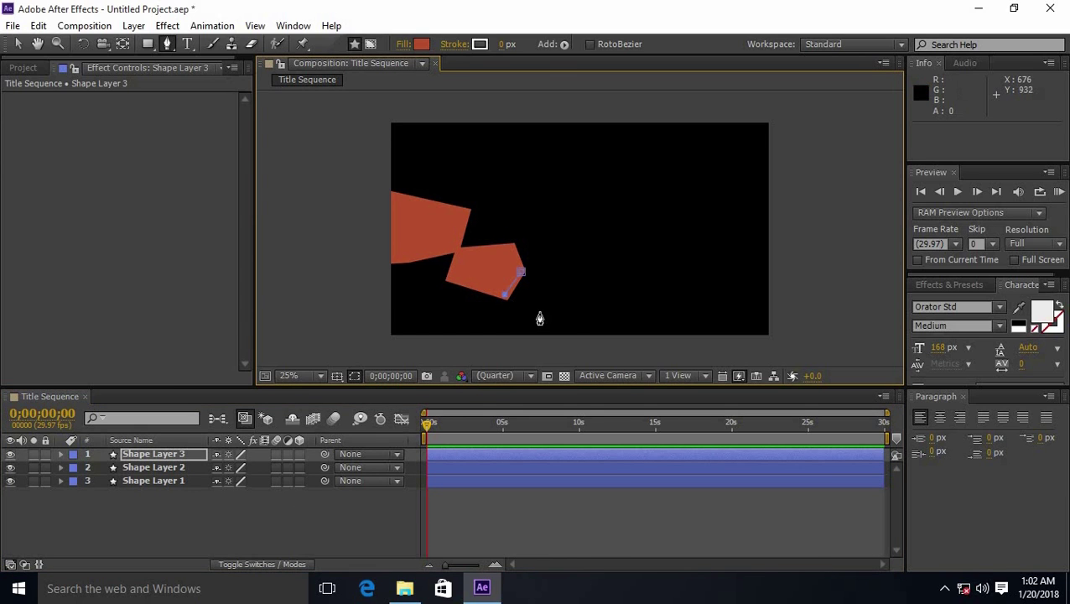
{"action": "left_click", "coordinate": [561, 318]}
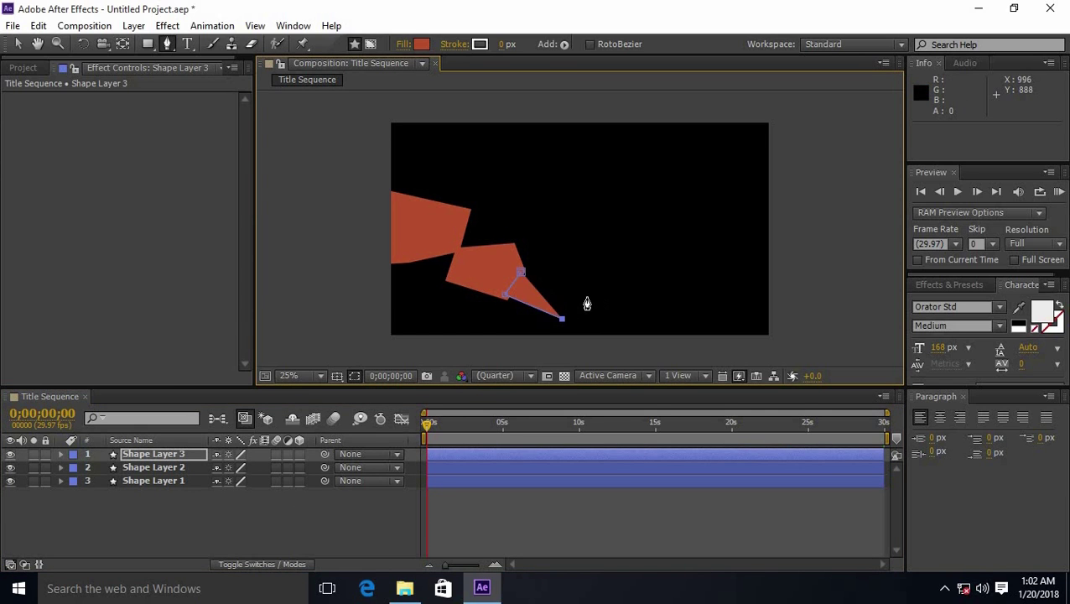
{"action": "left_click", "coordinate": [581, 299]}
{"action": "left_click", "coordinate": [566, 275]}
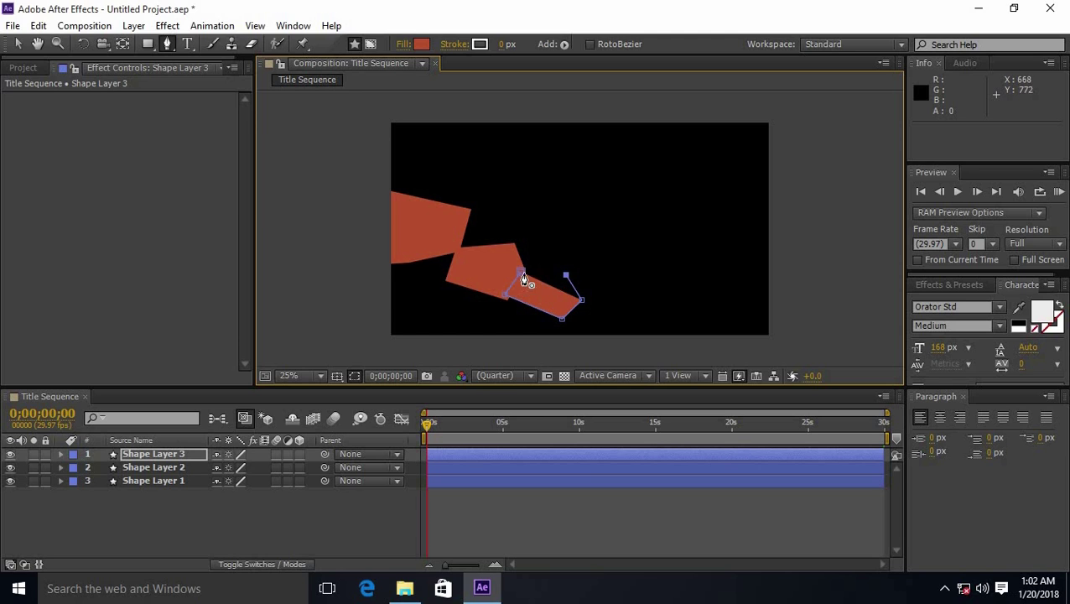
{"action": "left_click", "coordinate": [520, 272]}
{"action": "left_click", "coordinate": [223, 514]}
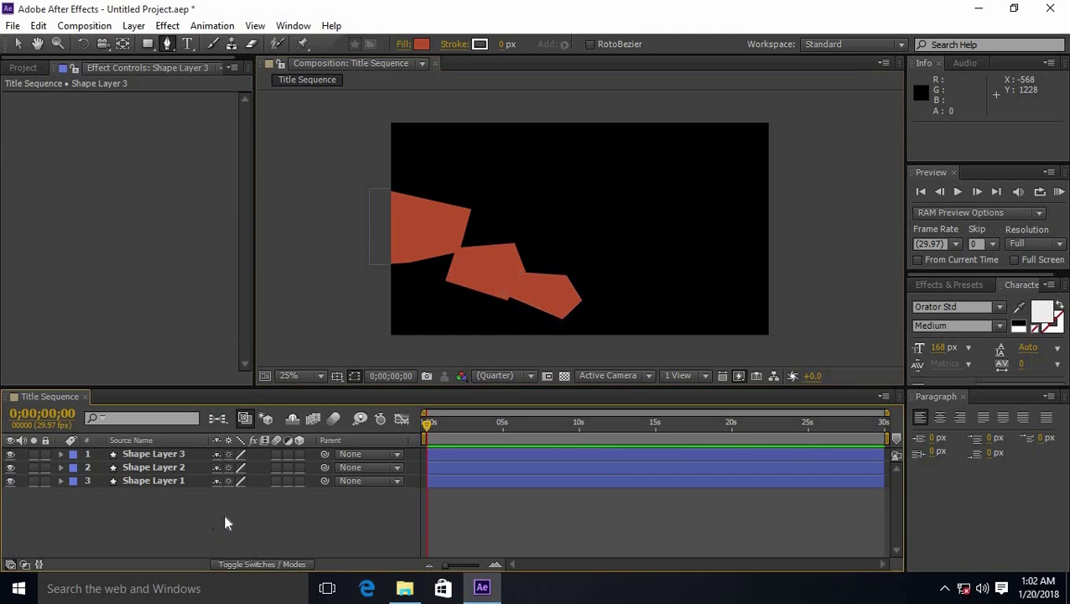
{"action": "left_click", "coordinate": [577, 300]}
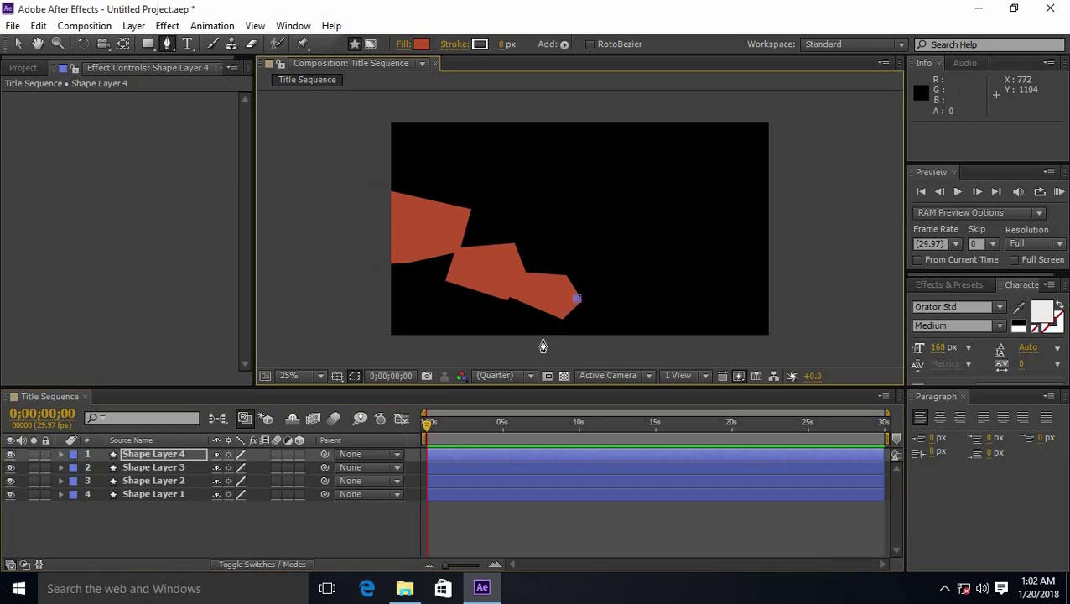
{"action": "left_click", "coordinate": [542, 339]}
{"action": "left_click", "coordinate": [617, 346]}
{"action": "left_click", "coordinate": [576, 302]}
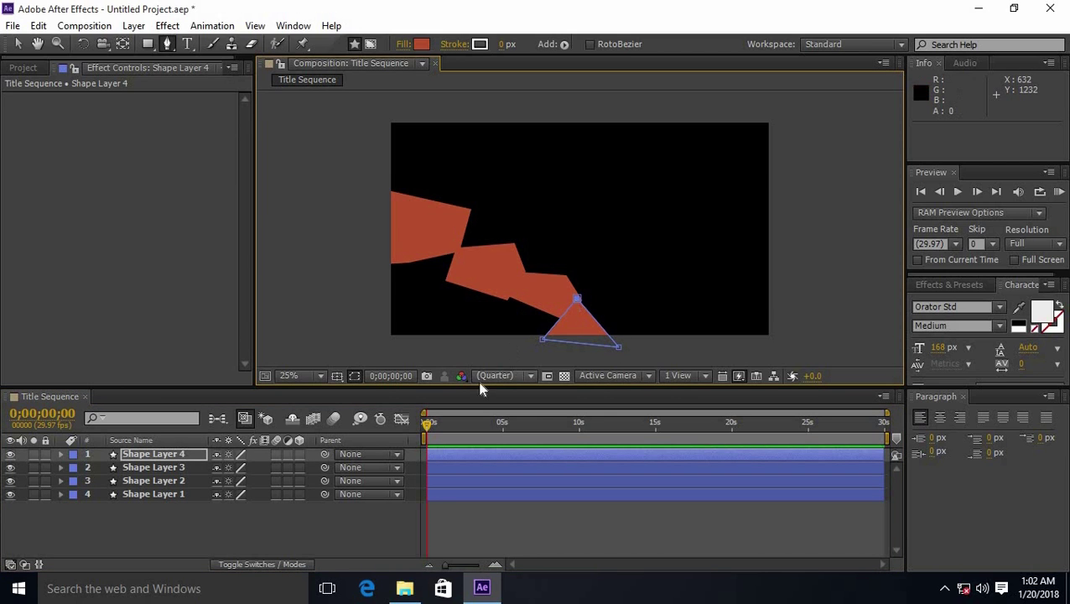
{"action": "left_click", "coordinate": [275, 522]}
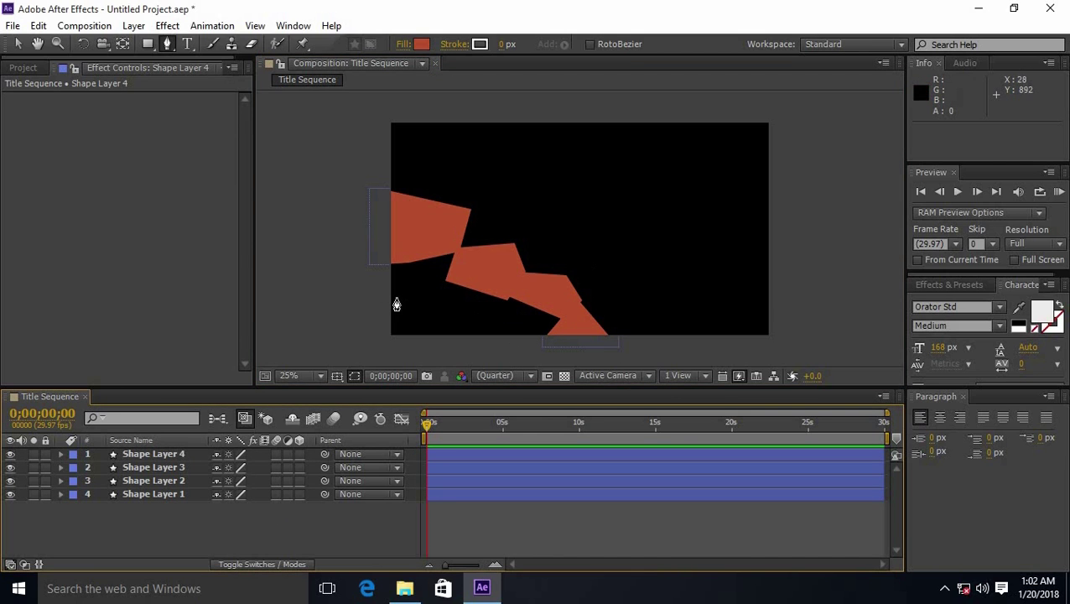
- Draw two more red polygons filling gaps at the left edge and in the band
{"action": "left_click", "coordinate": [383, 258]}
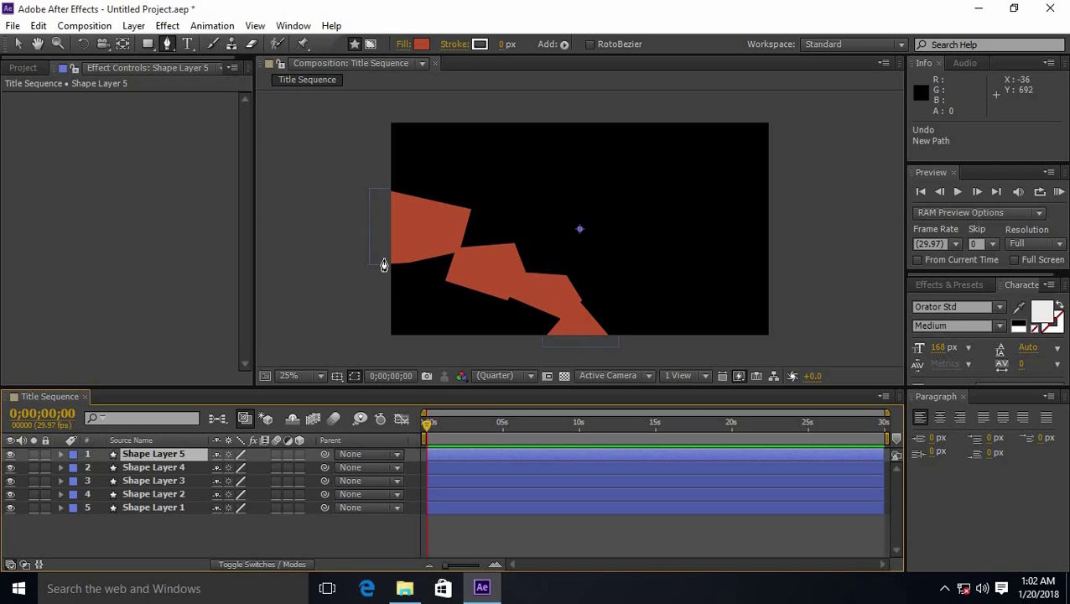
{"action": "left_click", "coordinate": [456, 249]}
{"action": "left_click", "coordinate": [448, 278]}
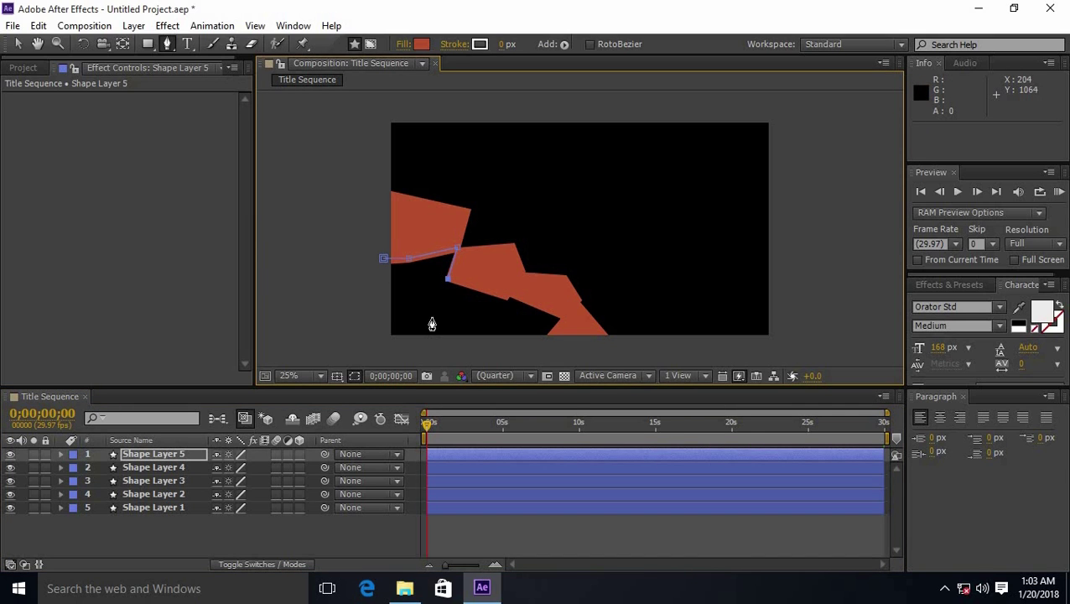
{"action": "left_click", "coordinate": [434, 299]}
{"action": "left_click", "coordinate": [371, 304]}
{"action": "left_click", "coordinate": [384, 258]}
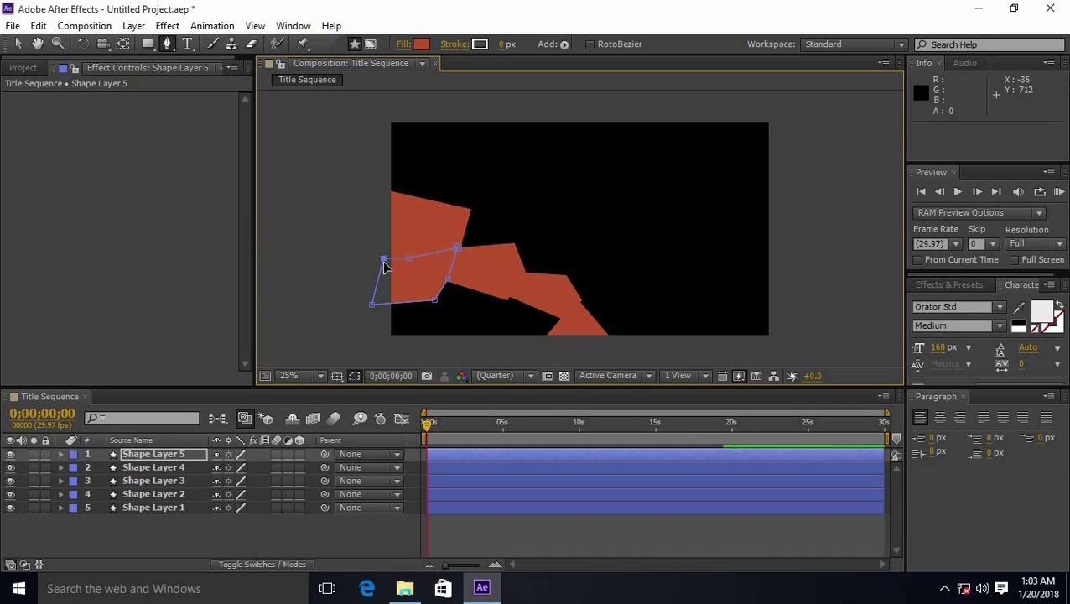
{"action": "left_click", "coordinate": [260, 524]}
{"action": "left_click", "coordinate": [509, 289]}
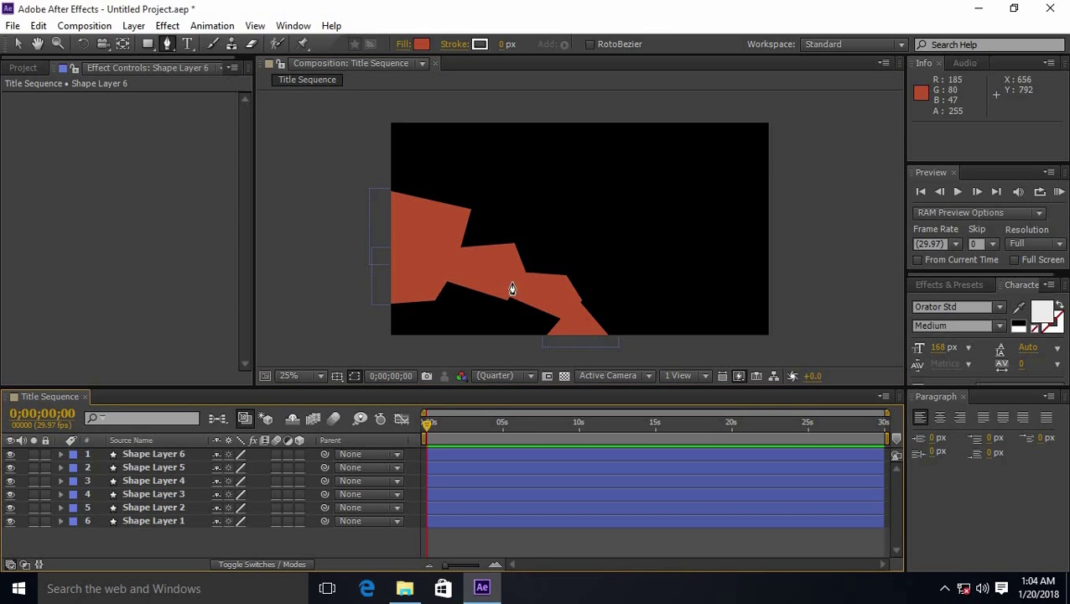
{"action": "left_click", "coordinate": [511, 282]}
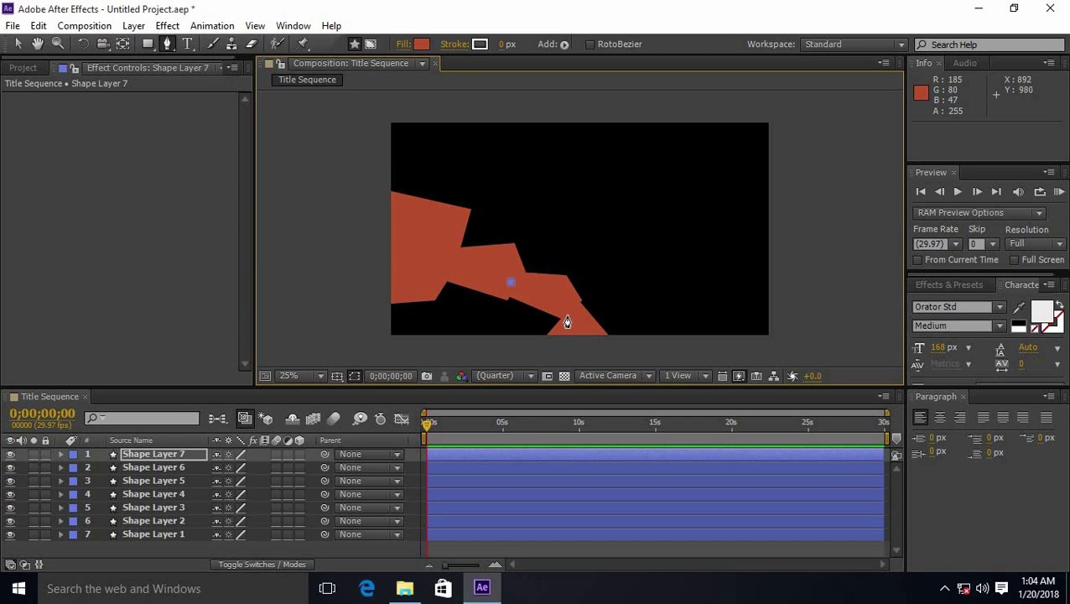
{"action": "left_click", "coordinate": [567, 320]}
{"action": "left_click", "coordinate": [541, 343]}
{"action": "left_click", "coordinate": [484, 346]}
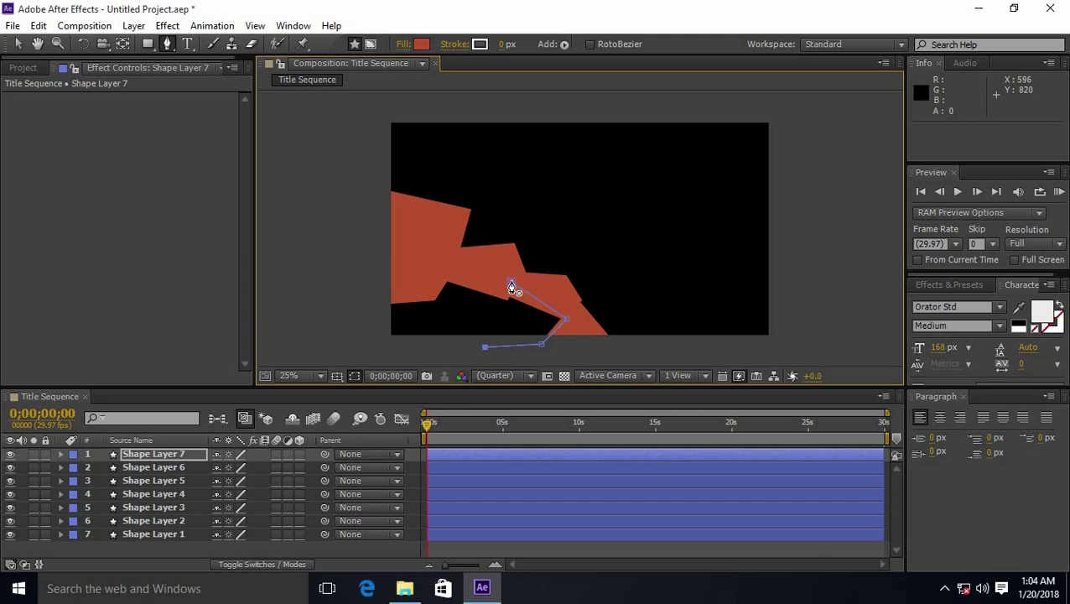
{"action": "left_click", "coordinate": [511, 282]}
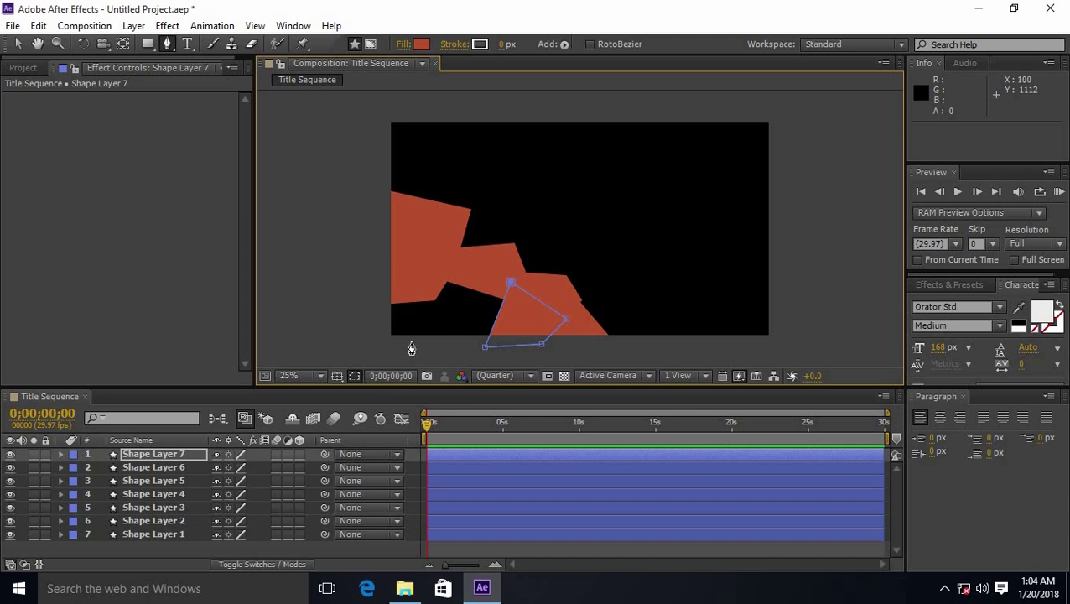
{"action": "left_click", "coordinate": [211, 557]}
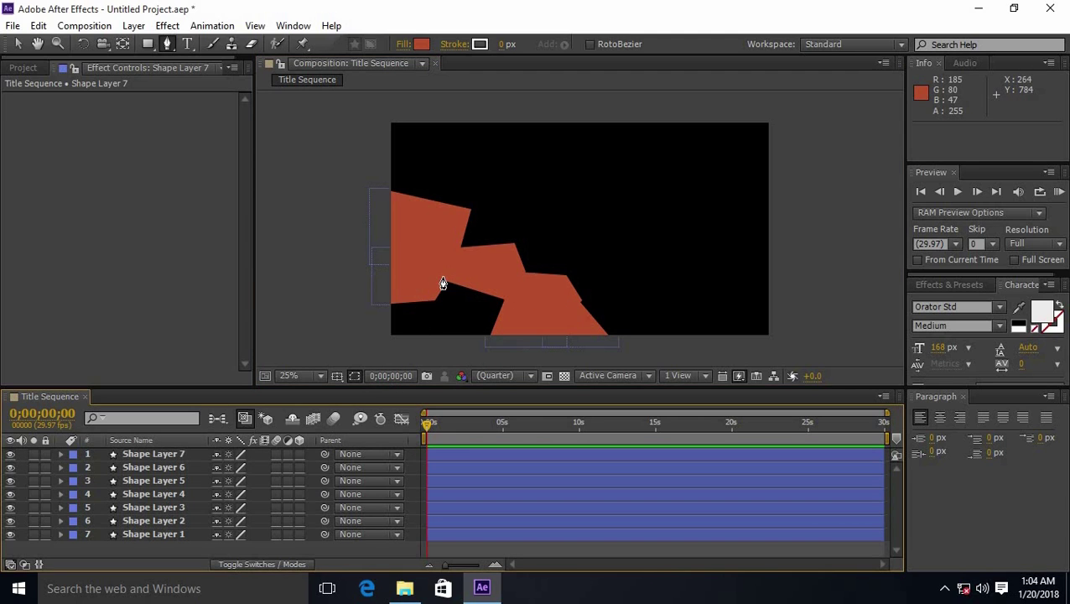
- Draw two further red polygons covering the lower-left area near the frame's left edge
{"action": "left_click", "coordinate": [441, 276]}
{"action": "left_click", "coordinate": [511, 298]}
{"action": "left_click", "coordinate": [479, 358]}
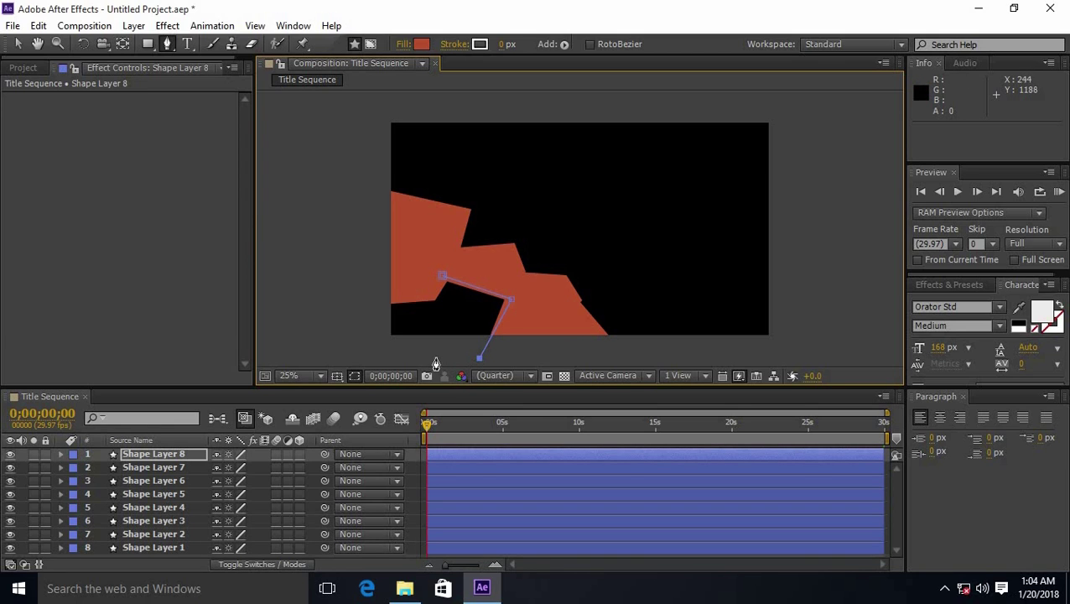
{"action": "left_click", "coordinate": [436, 365]}
{"action": "left_click", "coordinate": [429, 298]}
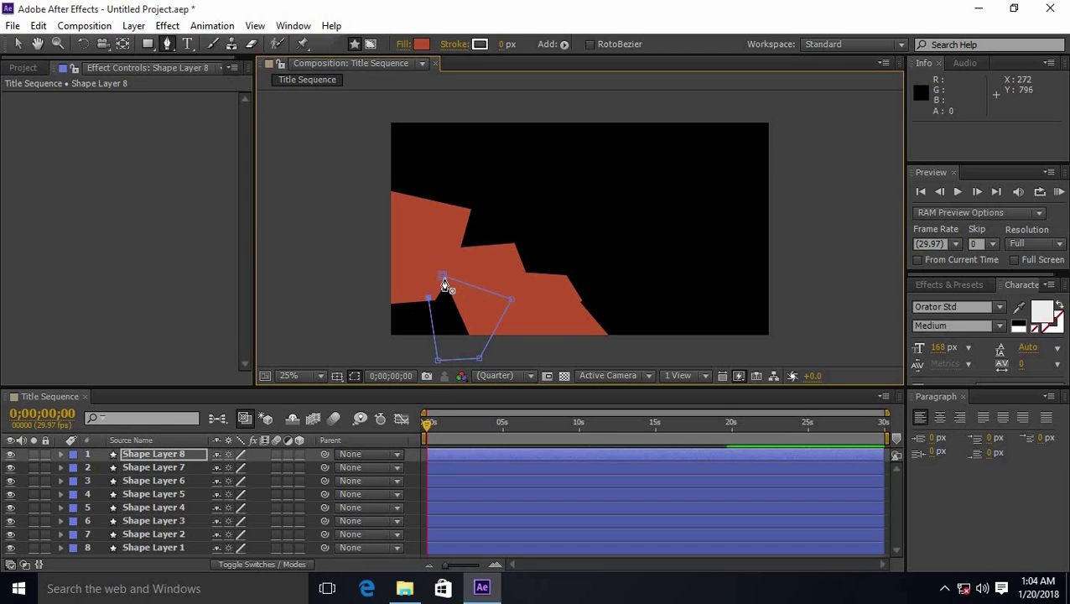
{"action": "left_click", "coordinate": [442, 276]}
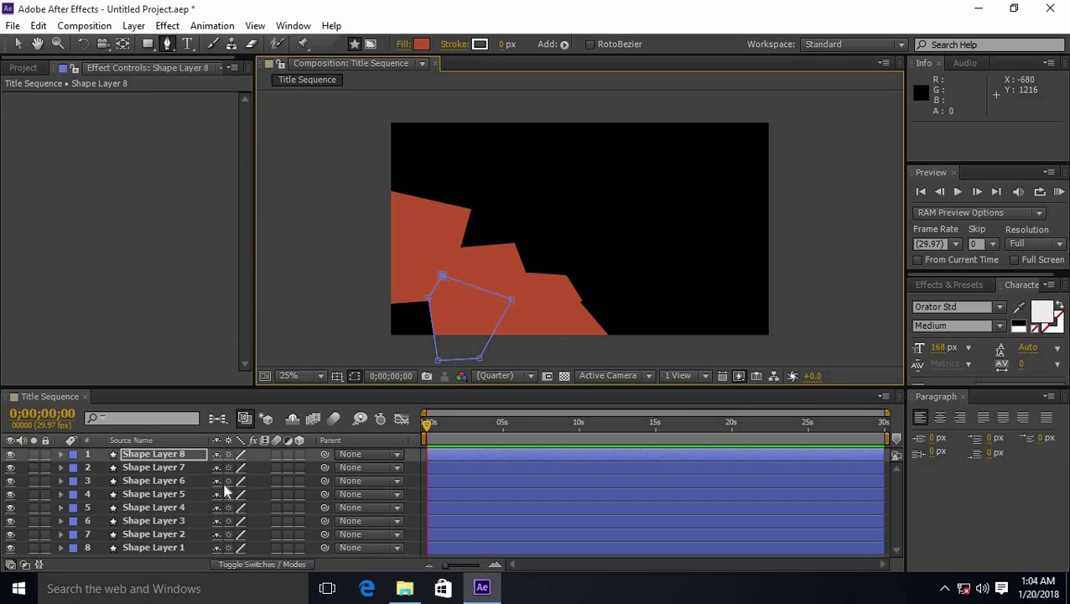
{"action": "left_click", "coordinate": [411, 549]}
{"action": "left_click", "coordinate": [383, 298]}
{"action": "left_click", "coordinate": [437, 297]}
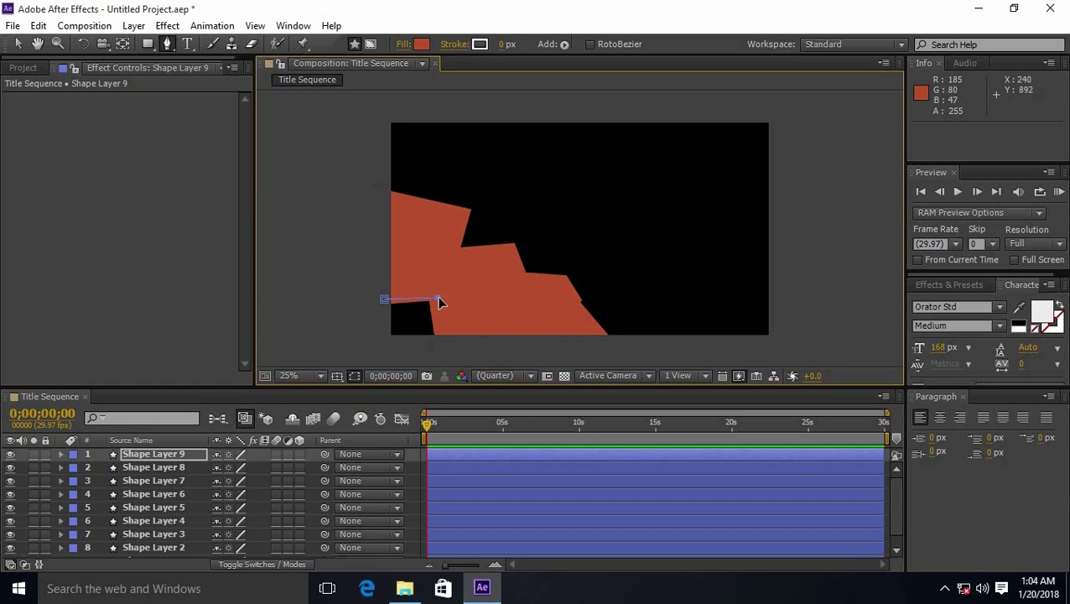
{"action": "left_click", "coordinate": [440, 343]}
{"action": "left_click", "coordinate": [380, 355]}
{"action": "left_click", "coordinate": [383, 299]}
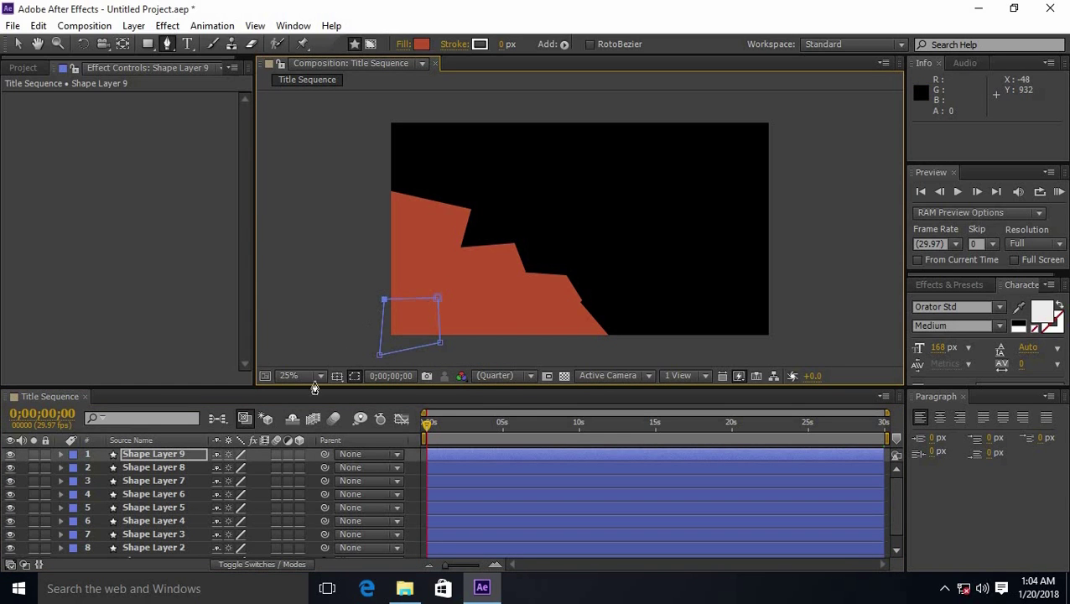
{"action": "left_click", "coordinate": [412, 544]}
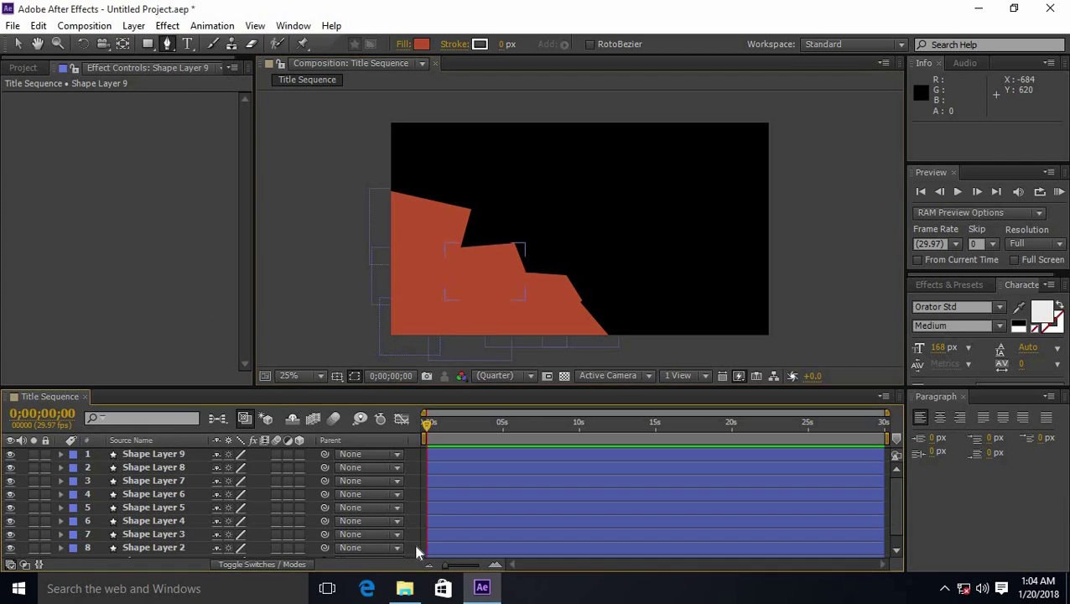
- Switch to the Selection tool and select the bottom shape layer in the timeline
{"action": "left_click", "coordinate": [18, 44]}
{"action": "scroll", "coordinate": [215, 508], "scroll_direction": "down", "scroll_amount": 1}
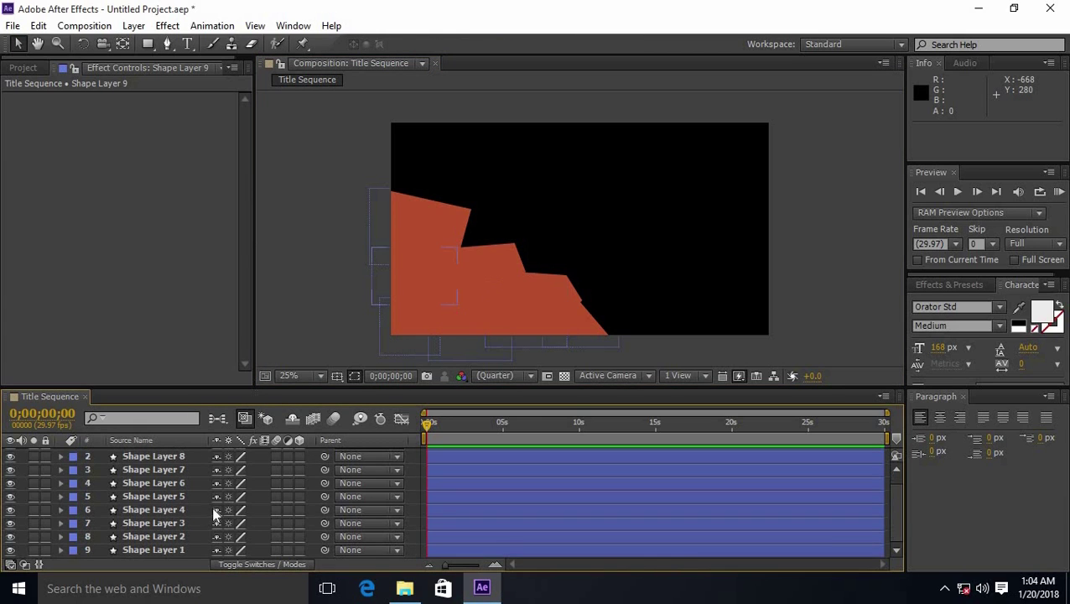
{"action": "scroll", "coordinate": [216, 497], "scroll_direction": "down", "scroll_amount": 1}
{"action": "scroll", "coordinate": [209, 496], "scroll_direction": "up", "scroll_amount": 1}
{"action": "left_click", "coordinate": [409, 549]}
- Apply a Perspective > Drop Shadow effect to all nine shape layers
{"action": "left_click_drag", "start_coordinate": [374, 517], "coordinate": [241, 382]}
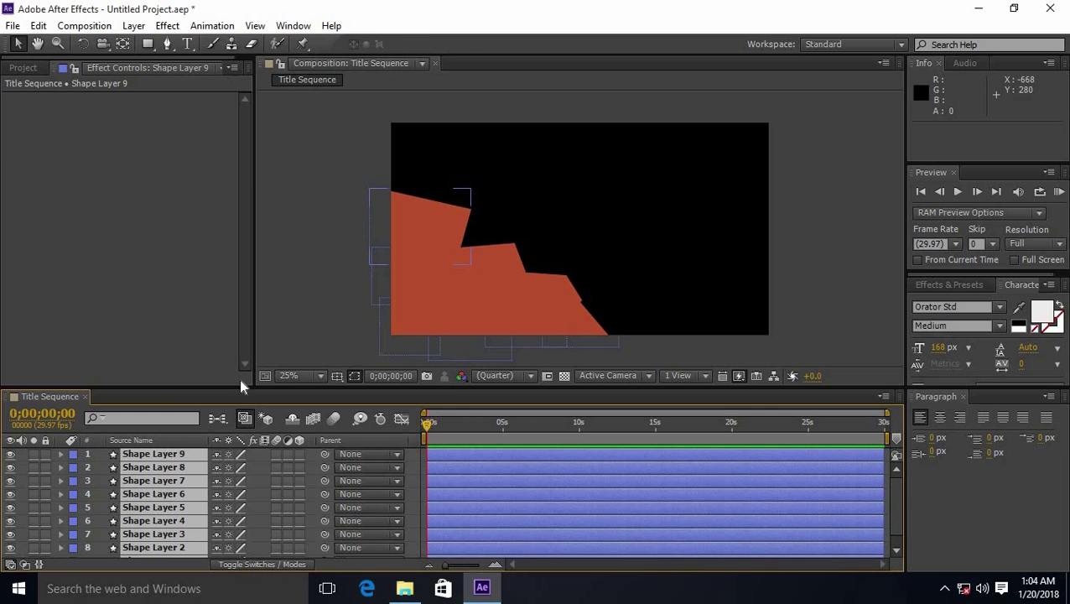
{"action": "left_click", "coordinate": [168, 28]}
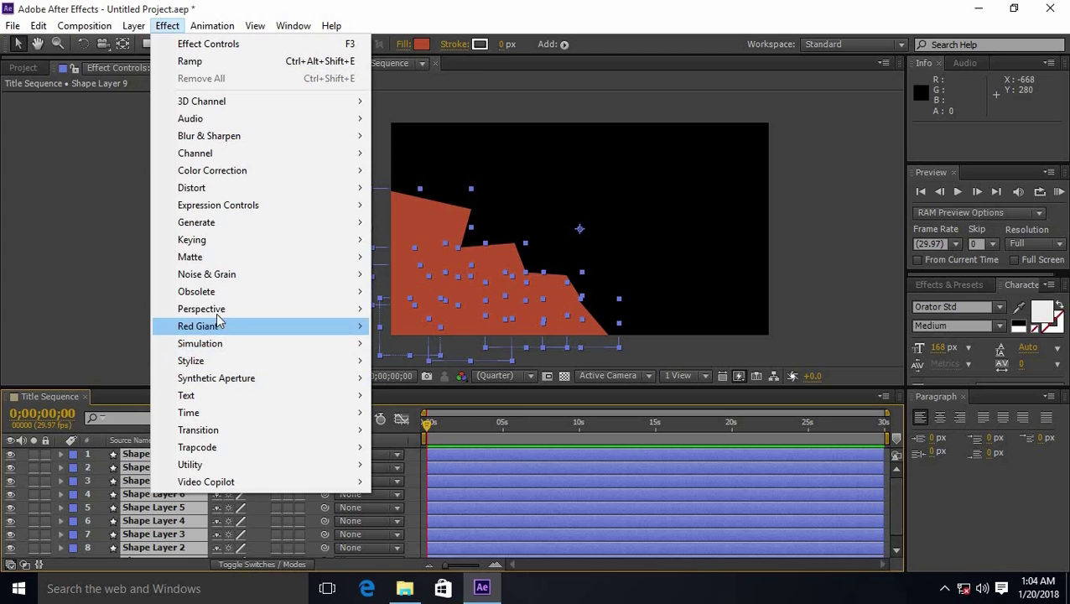
{"action": "mouse_move", "coordinate": [217, 311]}
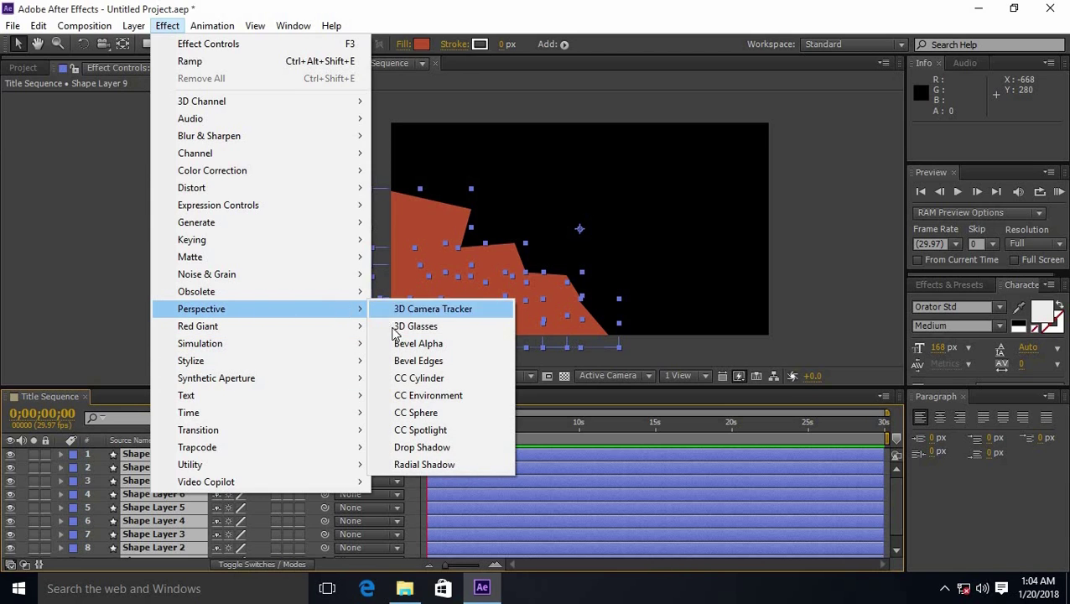
{"action": "left_click", "coordinate": [457, 452]}
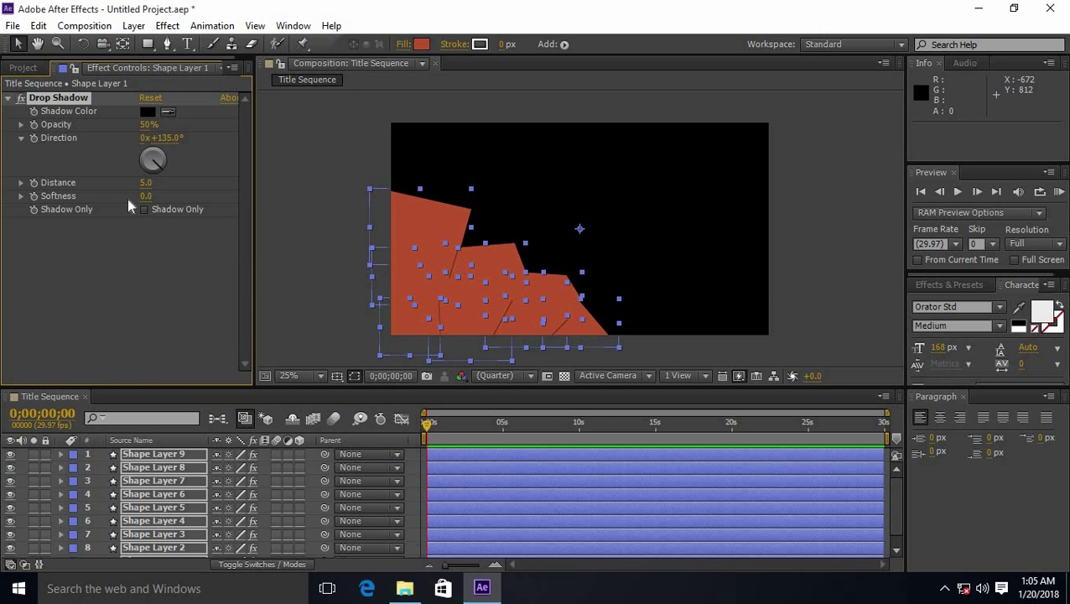
- Set the Drop Shadow distance to 17.0 and softness to 130.0, then preview the result
{"action": "left_click_drag", "start_coordinate": [144, 186], "coordinate": [147, 196]}
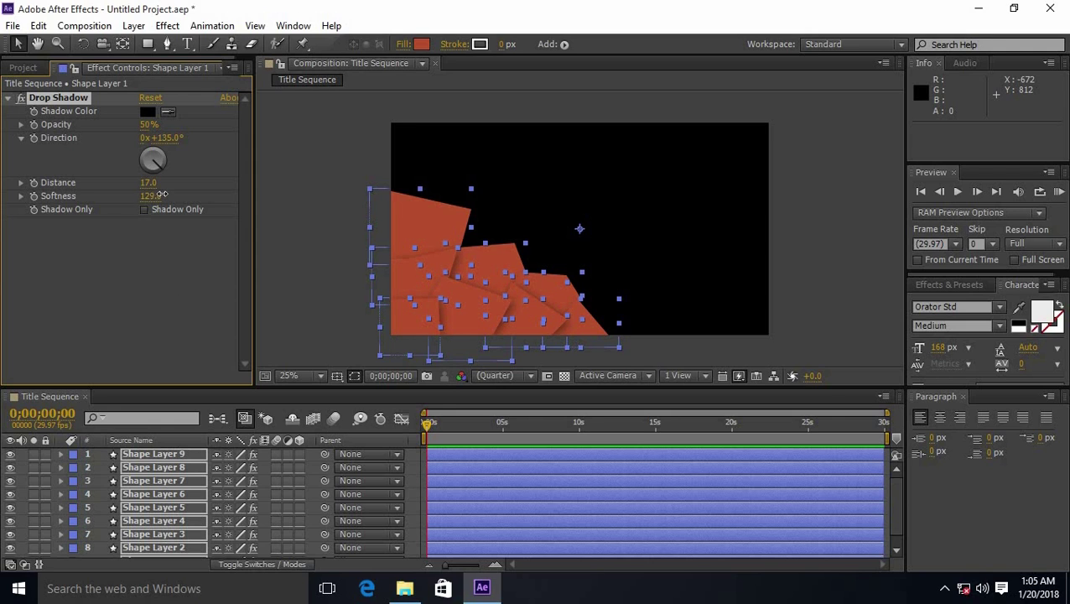
{"action": "left_click", "coordinate": [313, 322]}
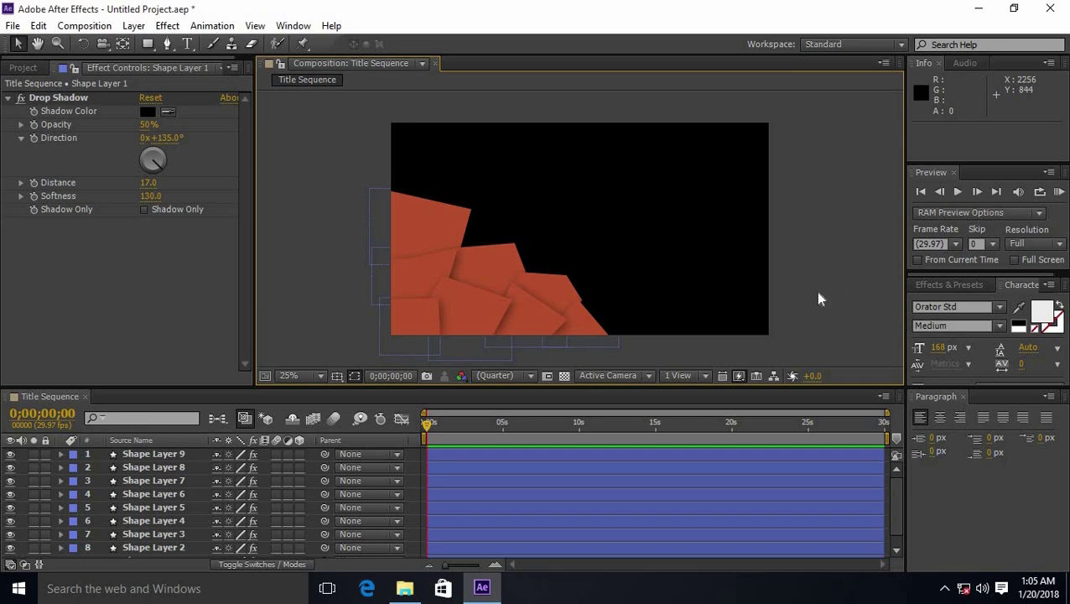
{"action": "mouse_move", "coordinate": [411, 545]}
{"action": "left_mouse_down"}
{"action": "mouse_move", "coordinate": [364, 507]}
{"action": "mouse_move", "coordinate": [286, 396]}
{"action": "left_mouse_up"}
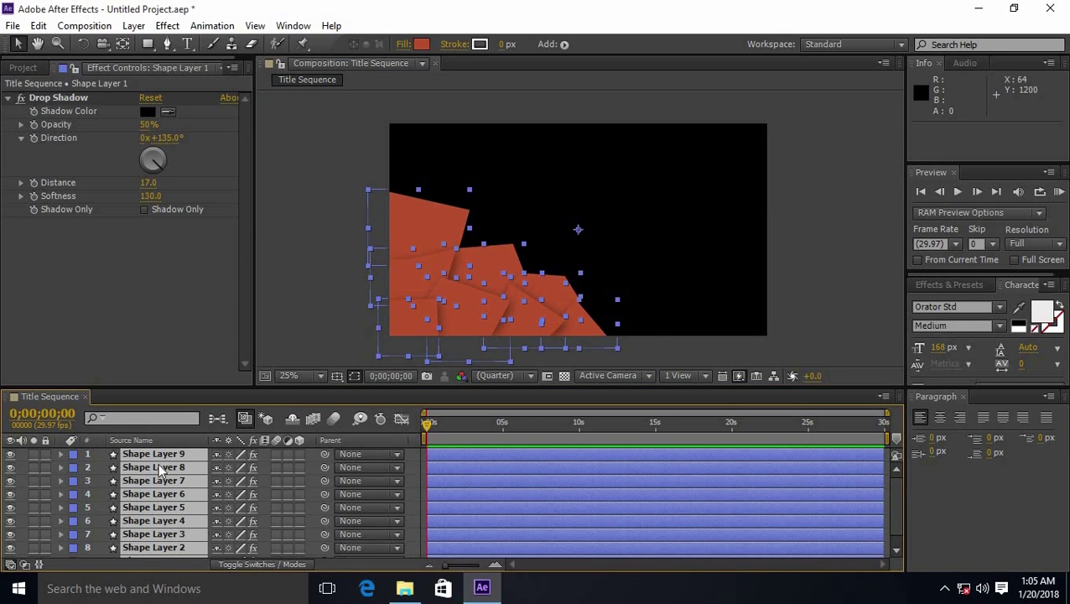
- Pre-compose the selected shape layers into a precomposition named 'Design 1'
{"action": "right_click", "coordinate": [170, 481]}
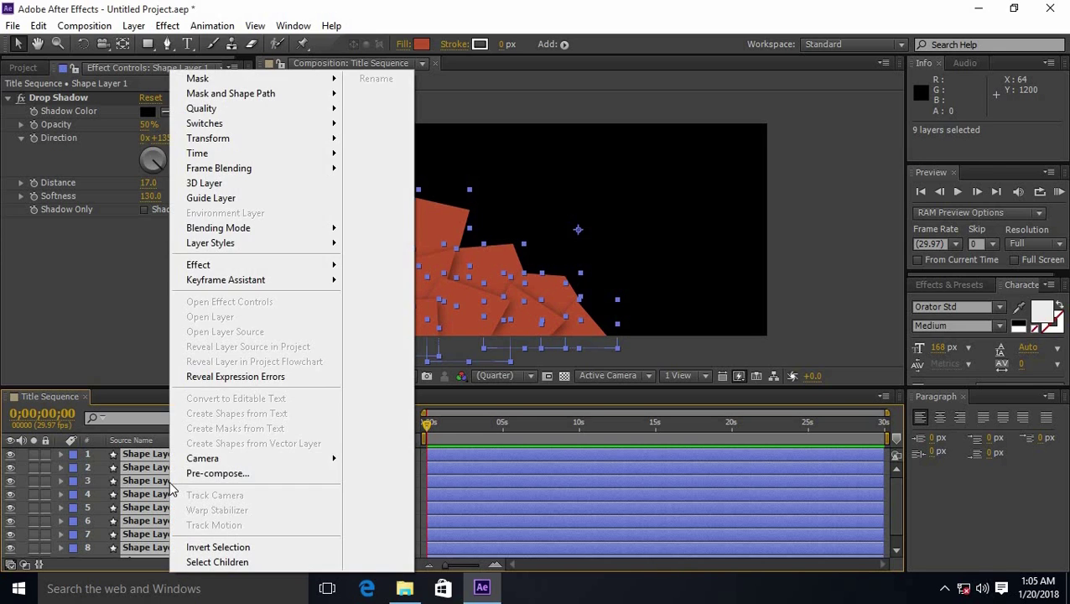
{"action": "left_click", "coordinate": [216, 474]}
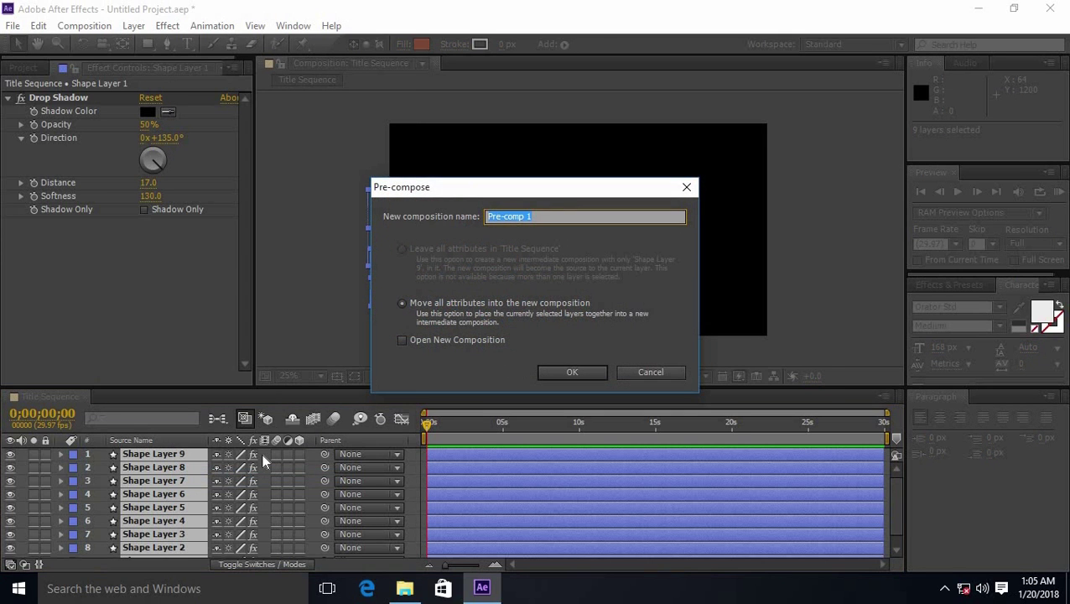
{"action": "key", "text": "BackSpace"}
{"action": "left_click", "coordinate": [575, 371]}
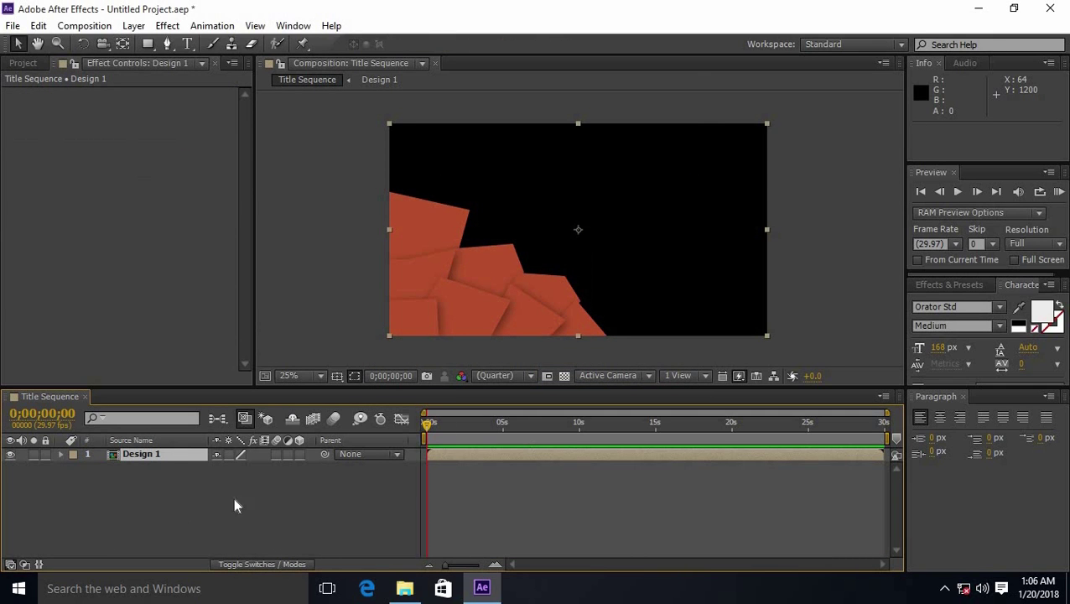
{"action": "left_click", "coordinate": [187, 533]}
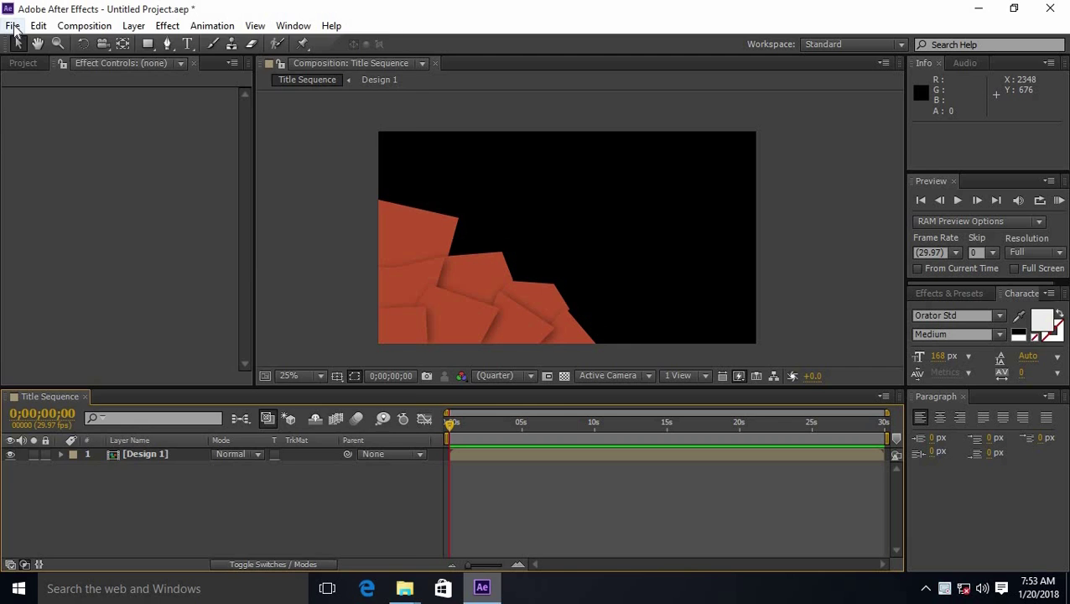
- Import the photo pexels-photo-167446 into the project
{"action": "left_click", "coordinate": [12, 25]}
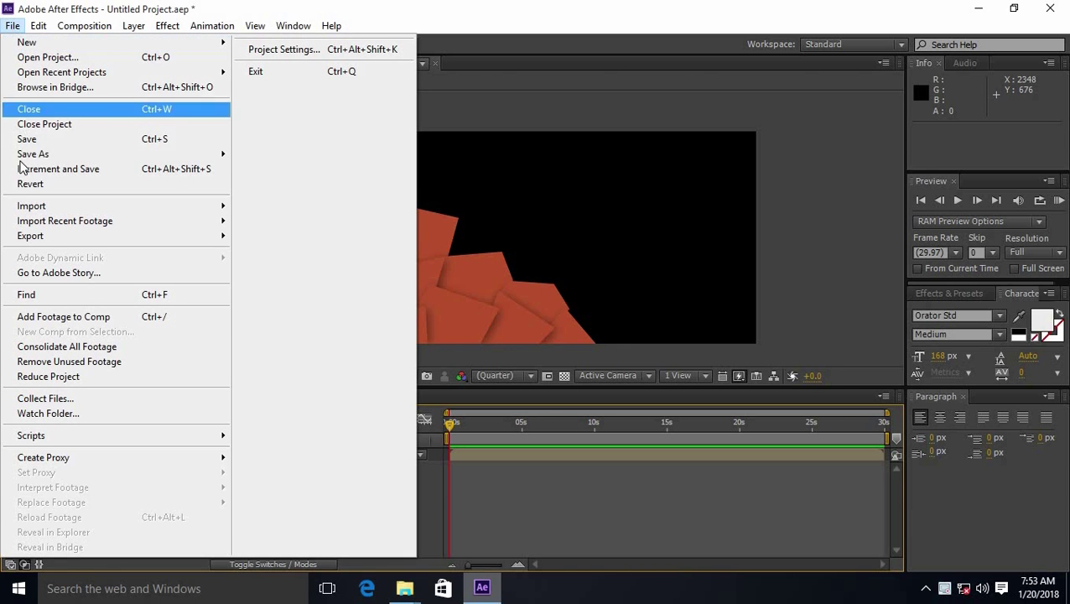
{"action": "mouse_move", "coordinate": [42, 208]}
{"action": "left_click", "coordinate": [267, 208]}
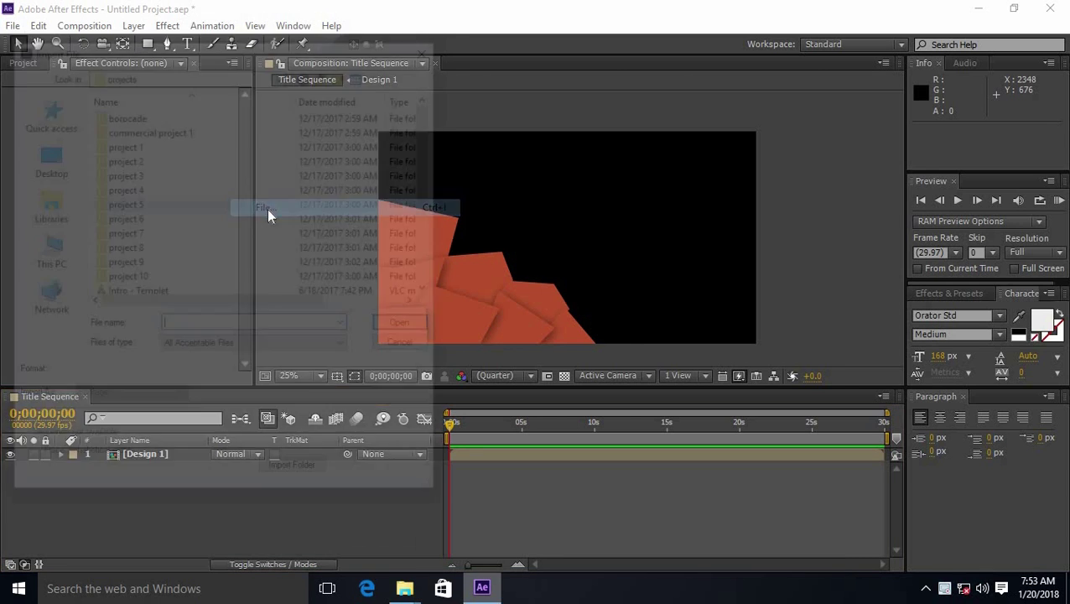
{"action": "scroll", "coordinate": [144, 251], "scroll_direction": "down", "scroll_amount": 3}
{"action": "left_click", "coordinate": [143, 217]}
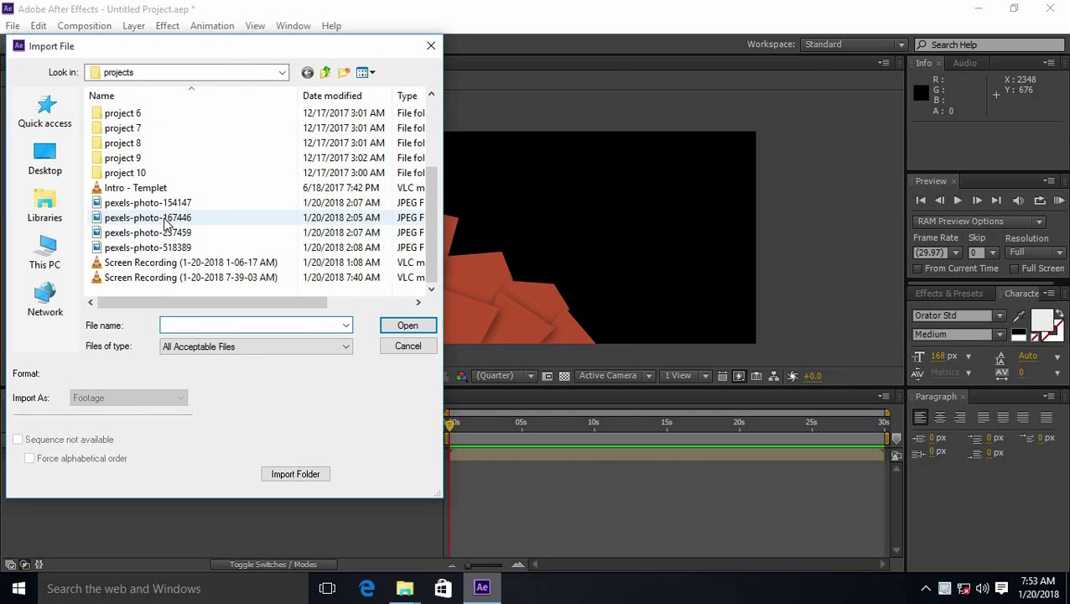
{"action": "left_click", "coordinate": [396, 326]}
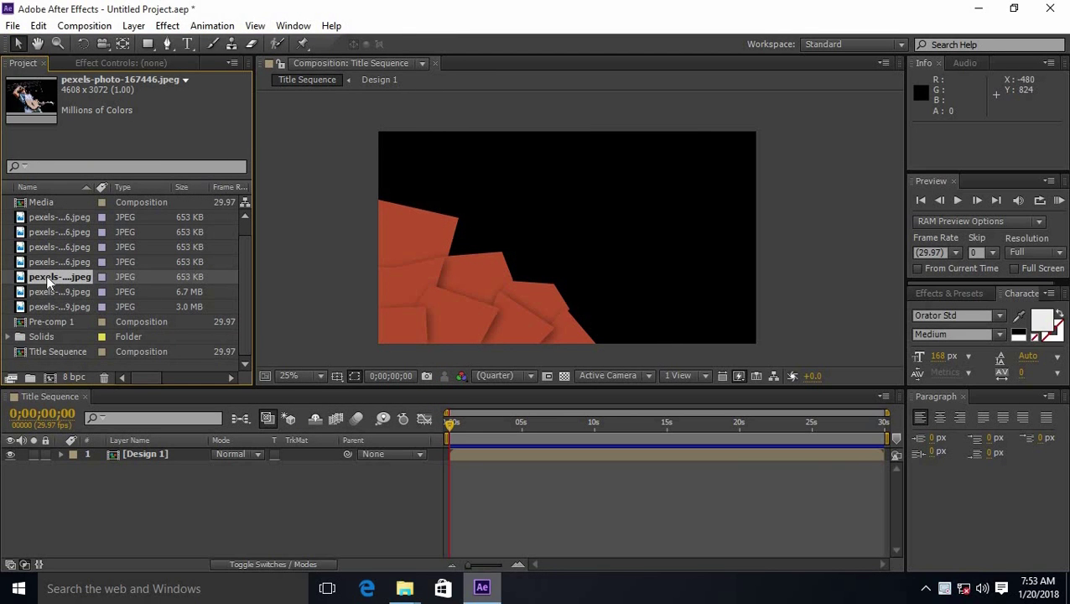
- Place the photo below Design 1 and scale it down to fill the frame
{"action": "left_click_drag", "start_coordinate": [46, 275], "coordinate": [98, 502]}
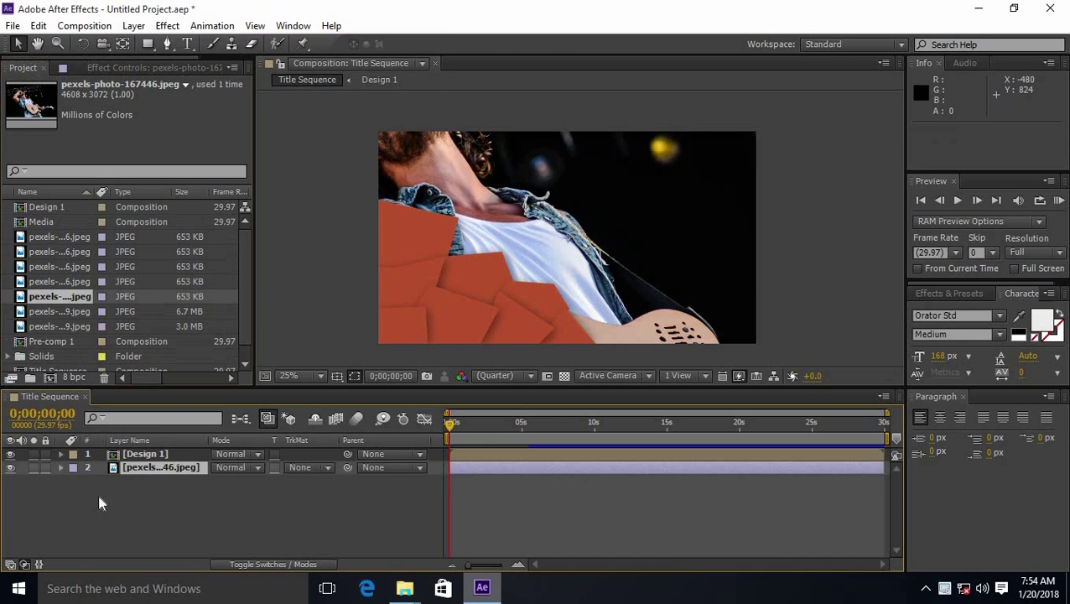
{"action": "key", "text": "comma"}
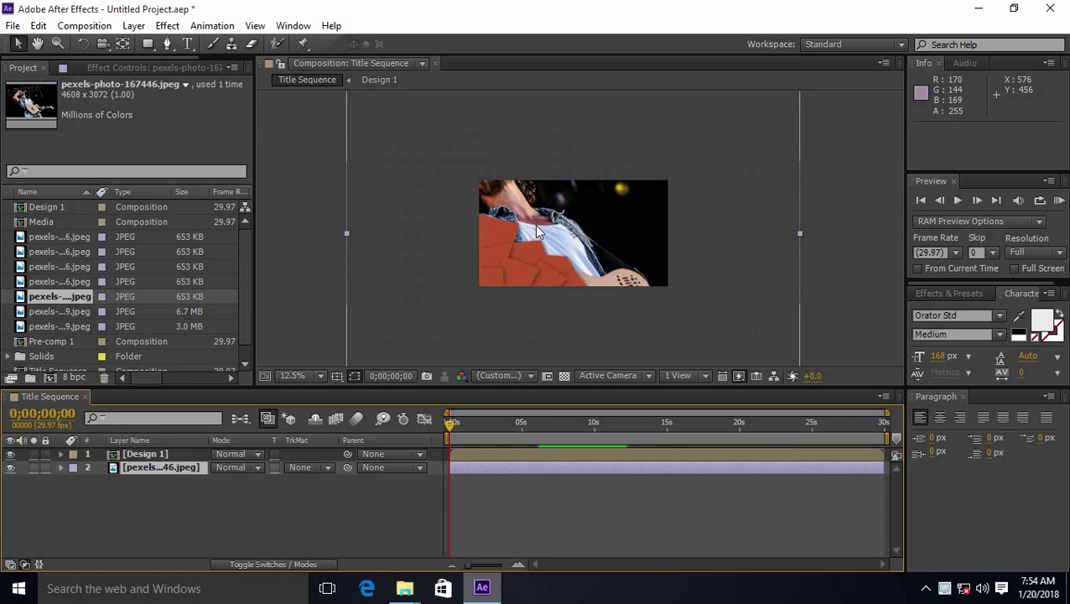
{"action": "key", "text": "comma"}
{"action": "left_click_drag", "start_coordinate": [684, 297], "coordinate": [639, 269]}
{"action": "key", "text": "period"}
{"action": "key", "text": "period"}
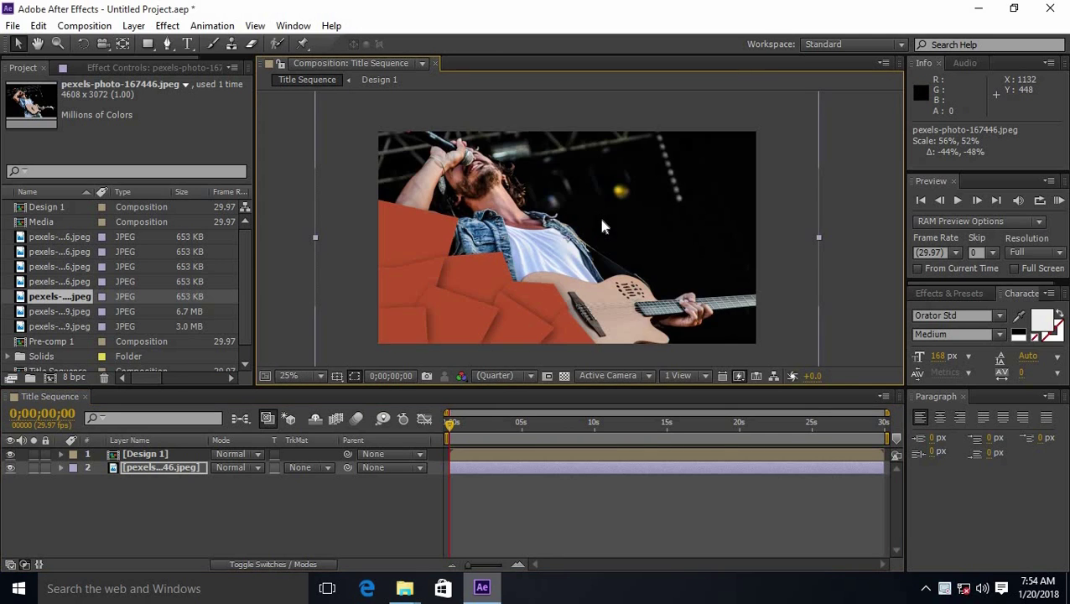
{"action": "key", "text": "comma"}
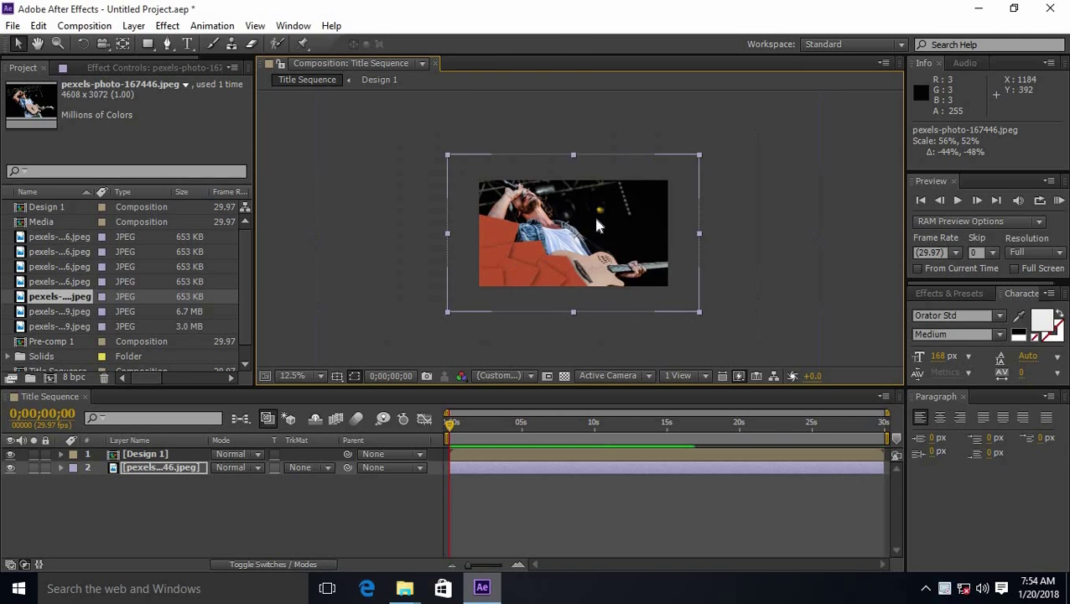
{"action": "key", "text": "period"}
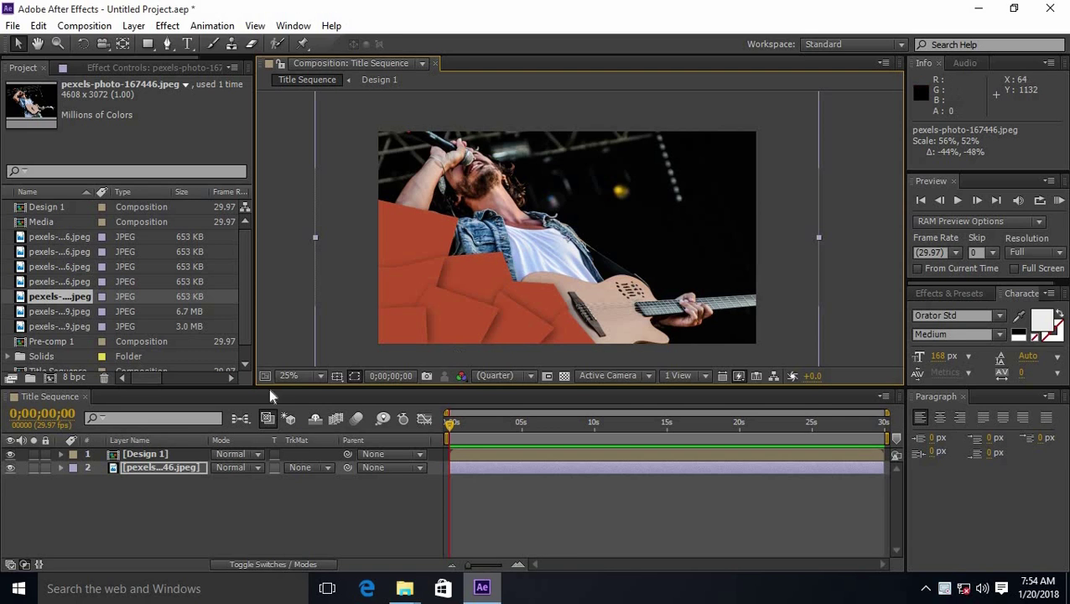
{"action": "left_click", "coordinate": [167, 466]}
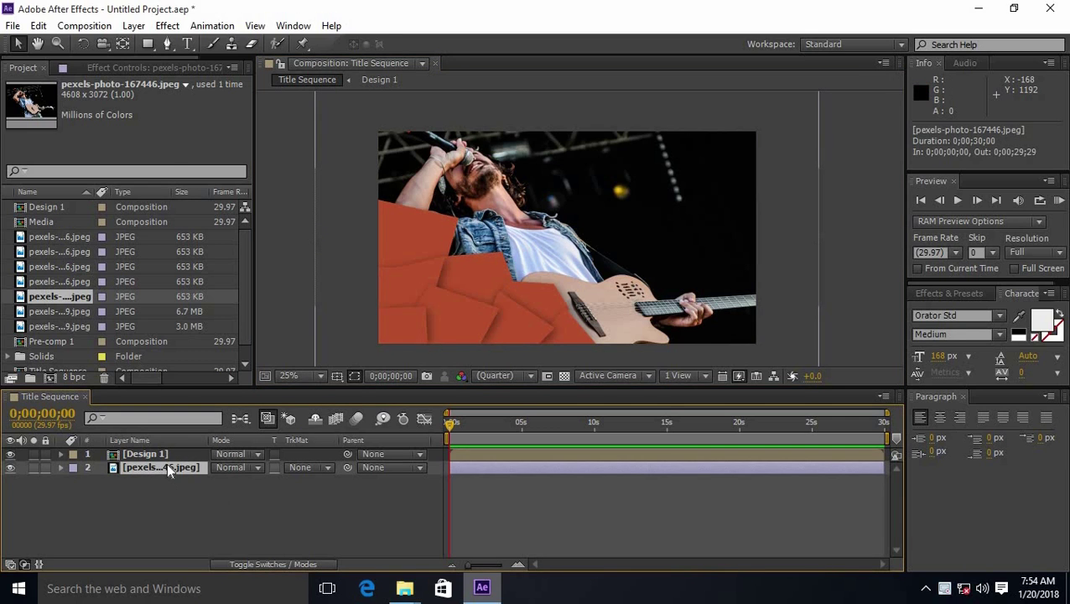
- Apply a Color Correction > Tint effect at 100% to the concert photo layer
{"action": "left_click", "coordinate": [168, 27]}
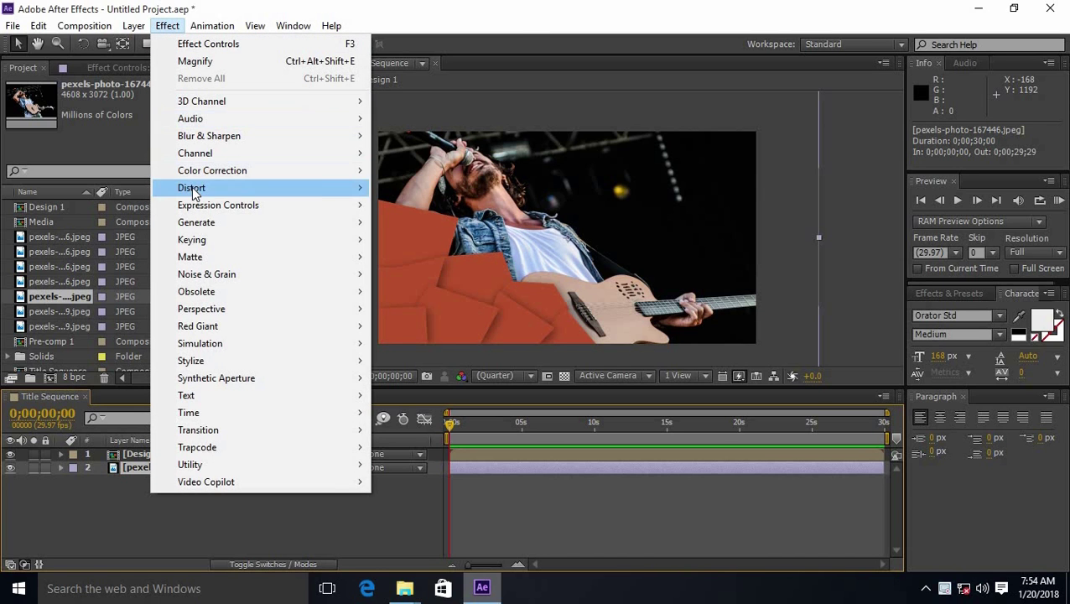
{"action": "mouse_move", "coordinate": [208, 188]}
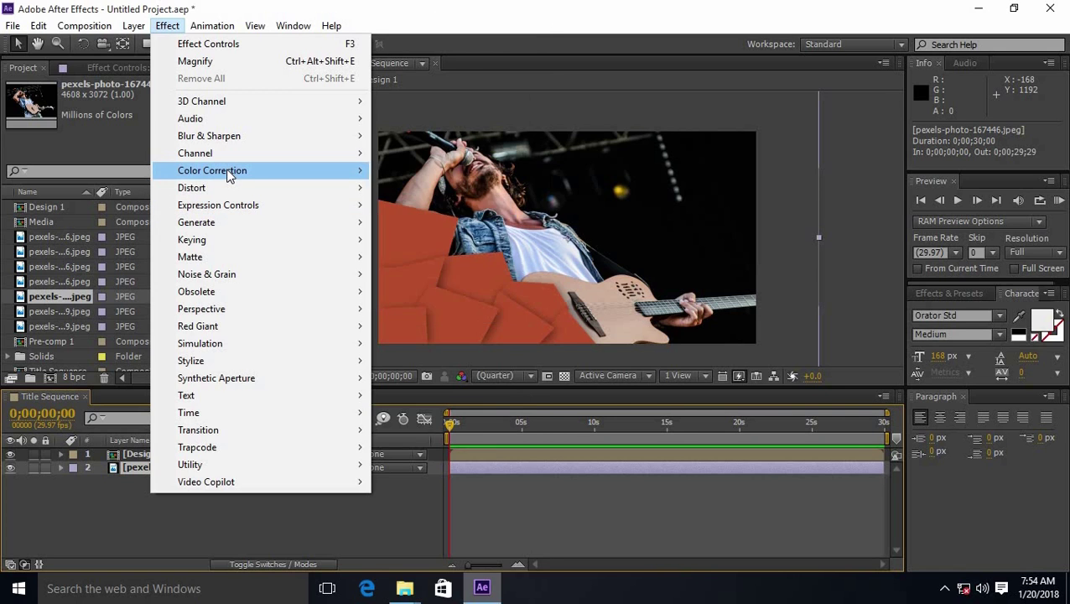
{"action": "mouse_move", "coordinate": [230, 175]}
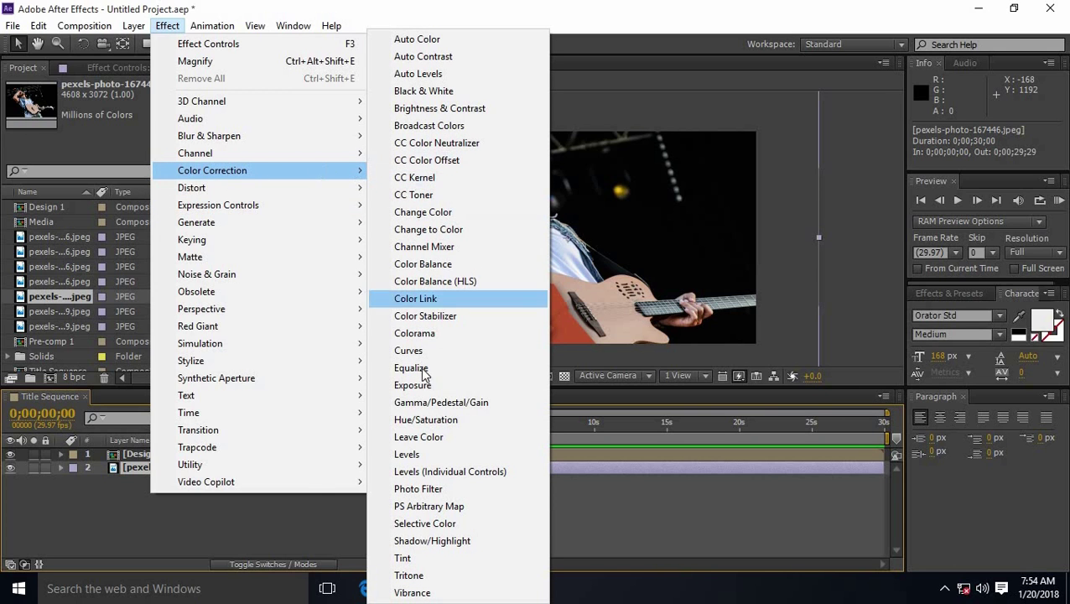
{"action": "left_click", "coordinate": [435, 558]}
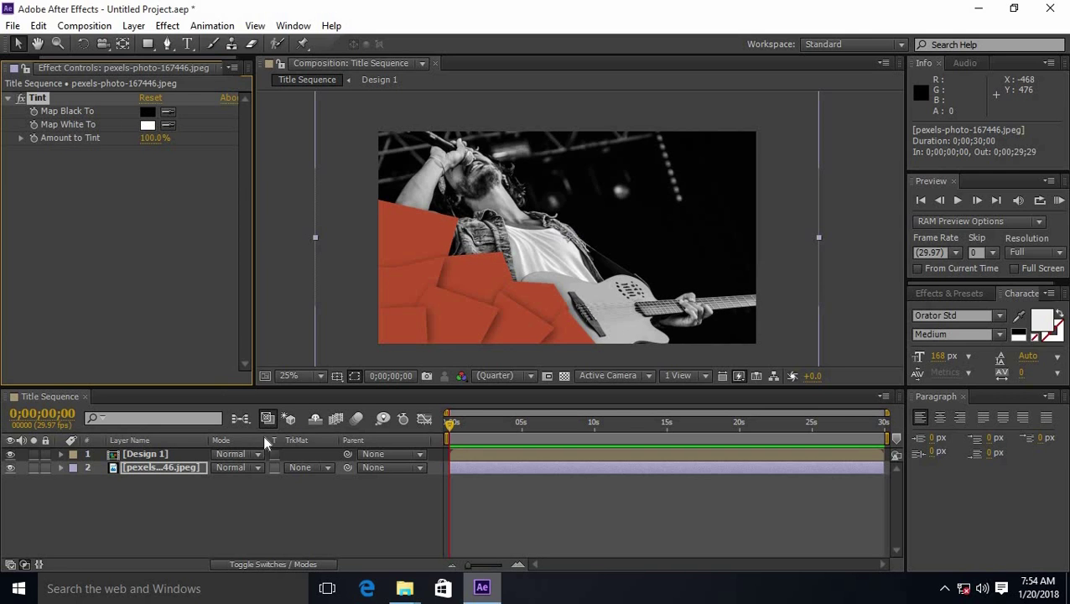
- Add a Medium Royal Blue solid layer and move it beneath Design 1
{"action": "left_click", "coordinate": [257, 500]}
{"action": "right_click", "coordinate": [249, 499]}
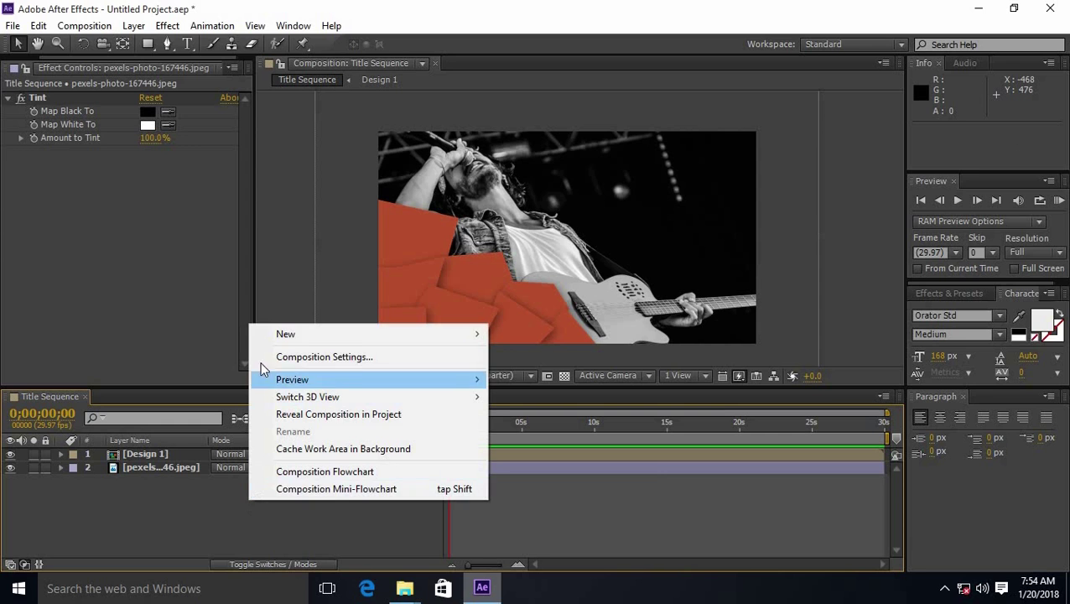
{"action": "mouse_move", "coordinate": [266, 336]}
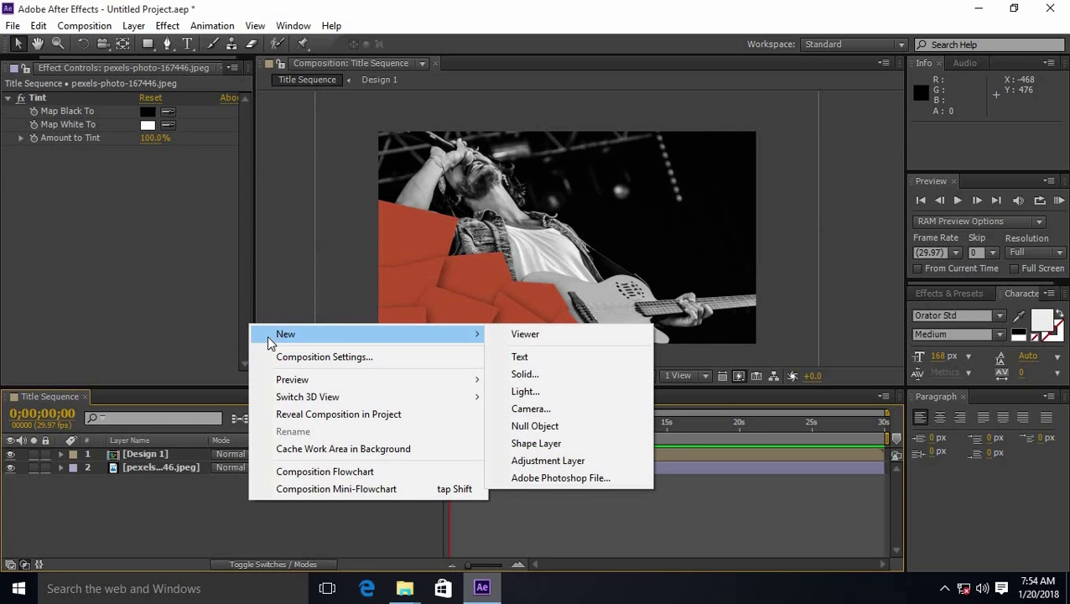
{"action": "left_click", "coordinate": [507, 376]}
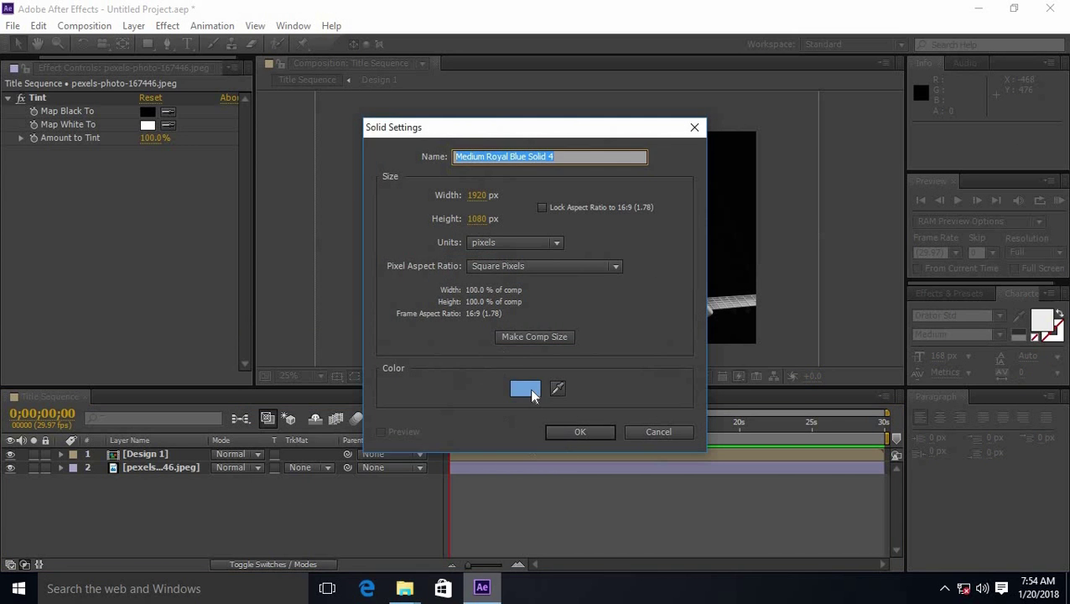
{"action": "left_click", "coordinate": [528, 390]}
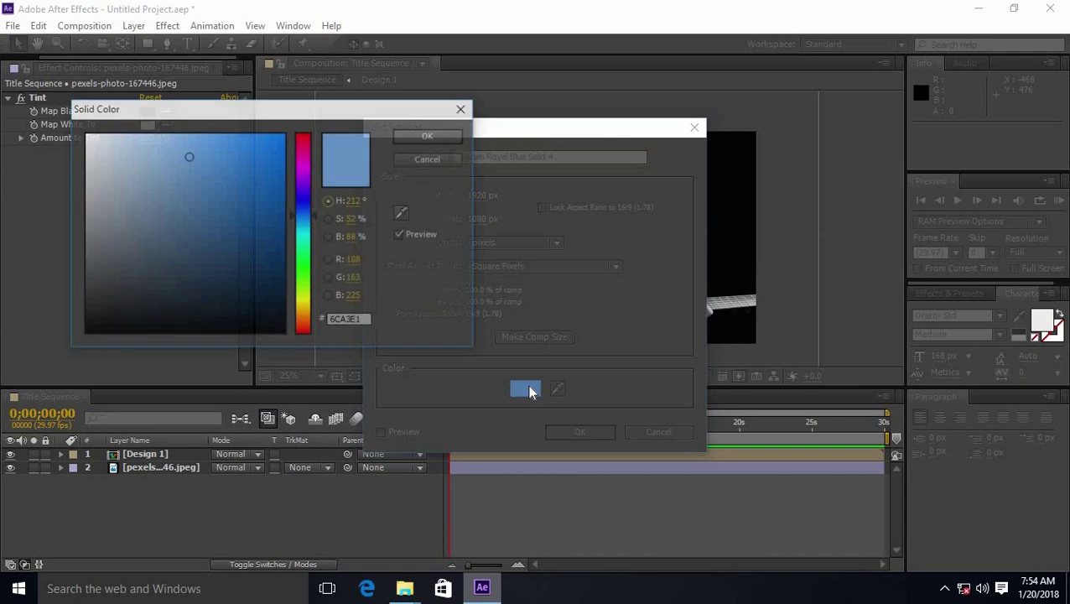
{"action": "left_click", "coordinate": [410, 136]}
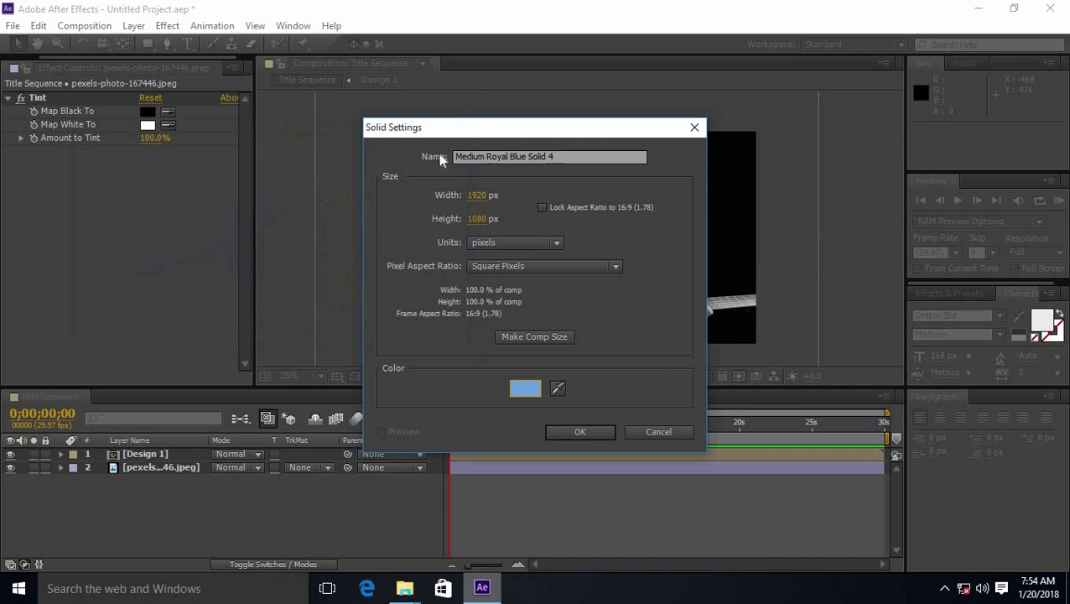
{"action": "left_click", "coordinate": [579, 432]}
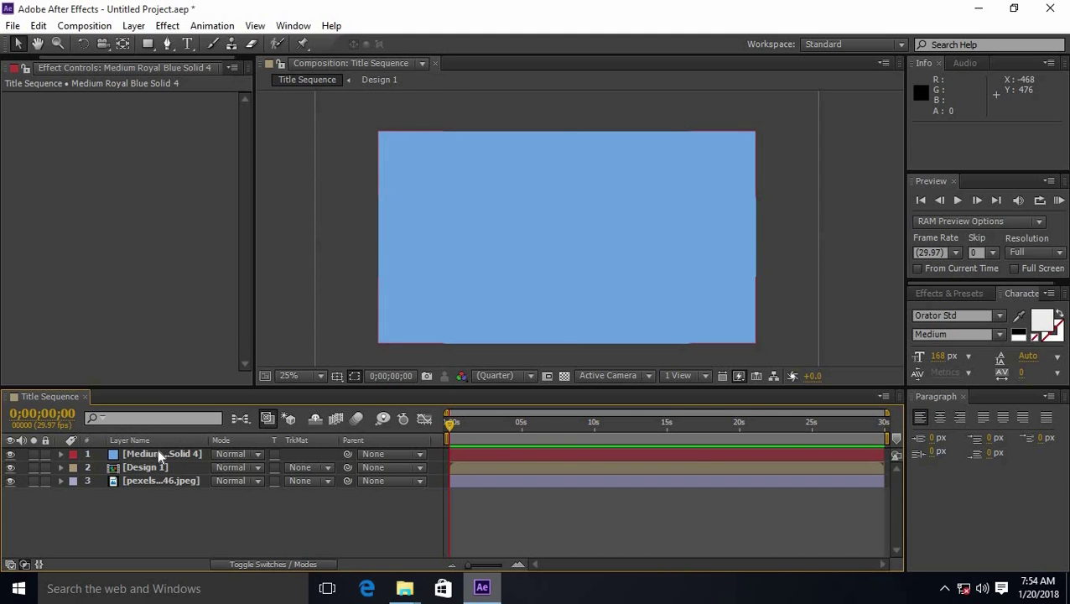
{"action": "left_click_drag", "start_coordinate": [157, 453], "coordinate": [161, 473]}
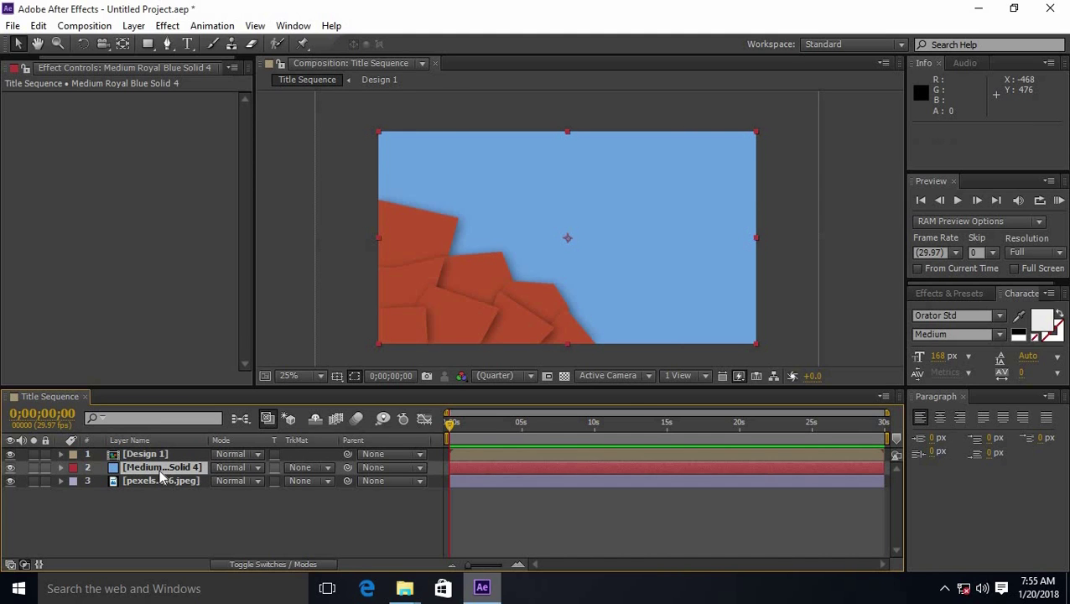
- Lower the blue solid's opacity to 25%, then select it together with the photo
{"action": "left_click", "coordinate": [181, 520]}
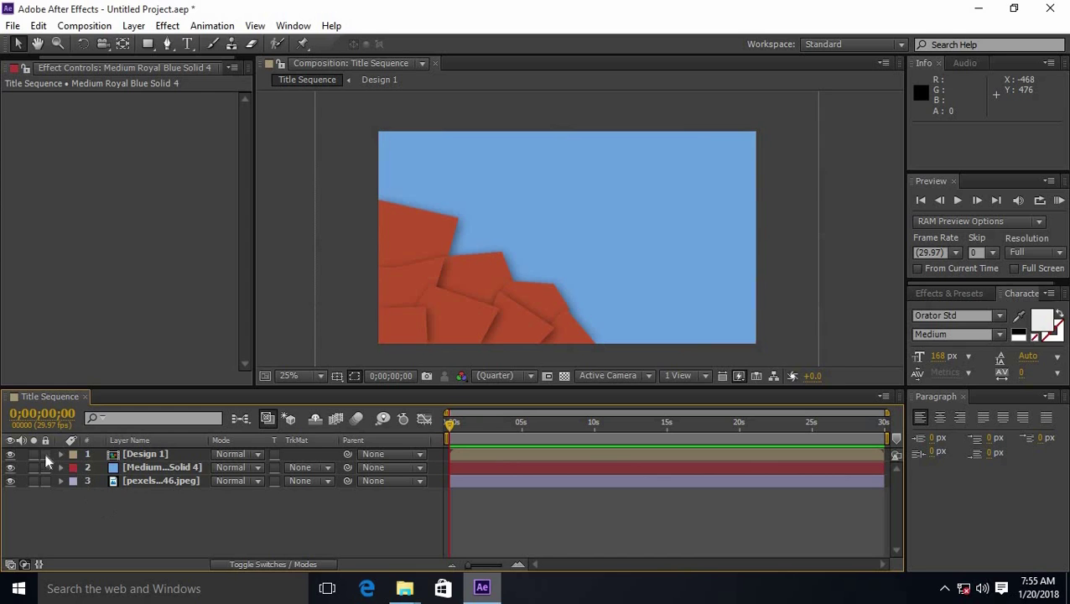
{"action": "left_click", "coordinate": [61, 467]}
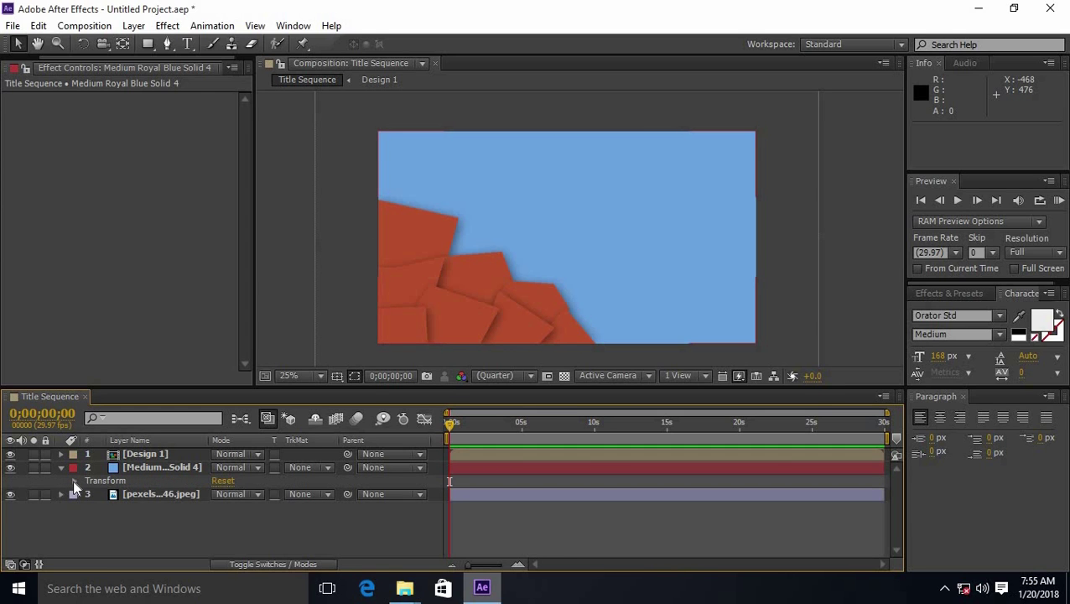
{"action": "left_click", "coordinate": [73, 480]}
{"action": "scroll", "coordinate": [73, 479], "scroll_direction": "down", "scroll_amount": 1}
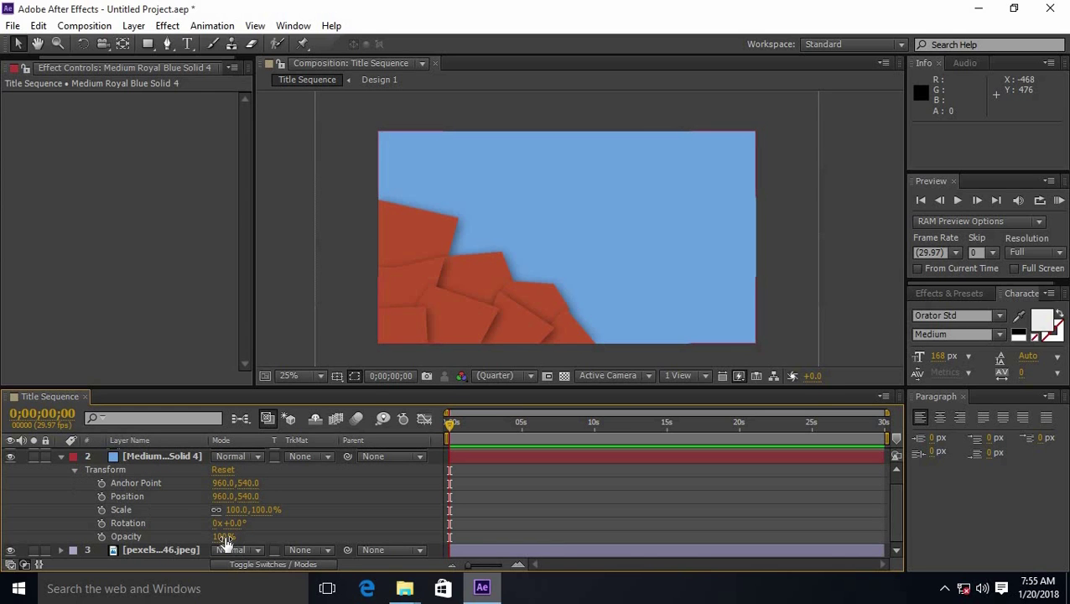
{"action": "left_click_drag", "start_coordinate": [223, 537], "coordinate": [167, 549]}
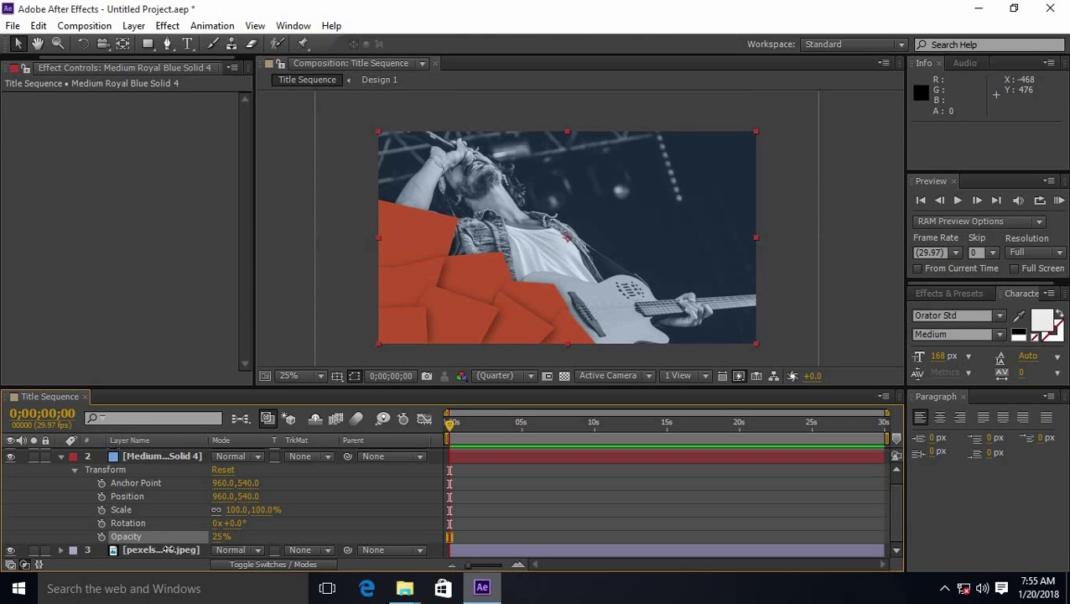
{"action": "left_click_drag", "start_coordinate": [167, 549], "coordinate": [166, 526]}
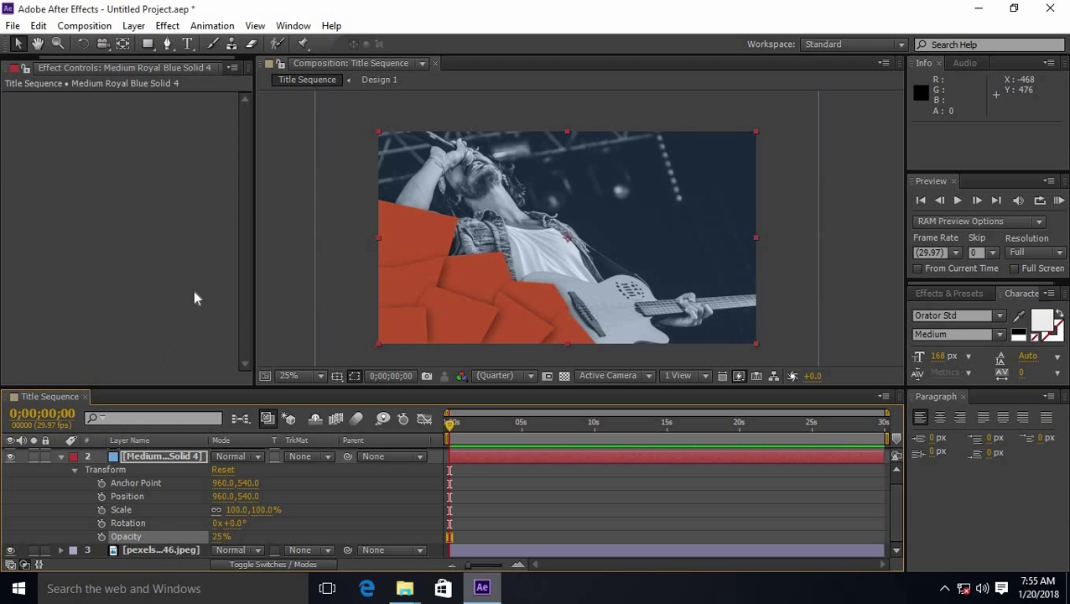
{"action": "left_click", "coordinate": [61, 456]}
{"action": "left_click", "coordinate": [149, 505]}
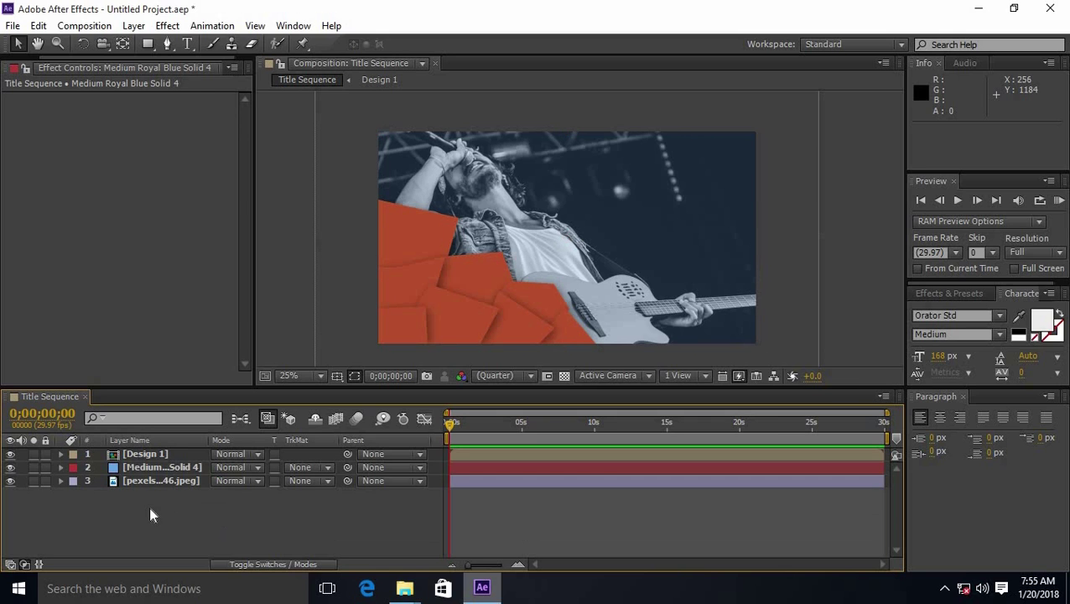
{"action": "left_click_drag", "start_coordinate": [154, 510], "coordinate": [149, 465]}
- Pre-compose the selected blue solid and photo layers into a precomp named Media
{"action": "right_click", "coordinate": [149, 469]}
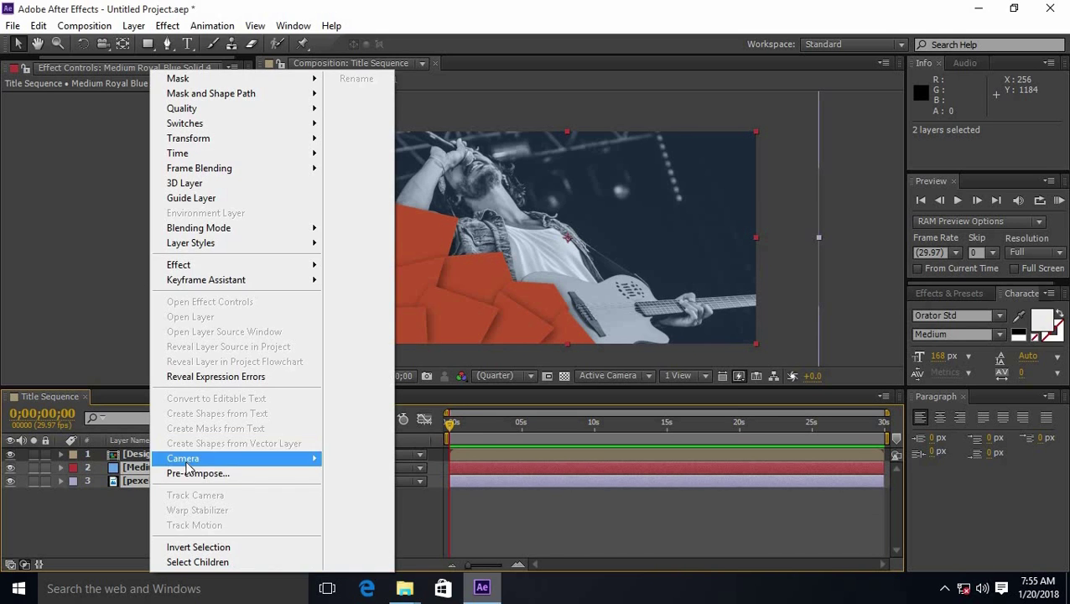
{"action": "left_click", "coordinate": [189, 476]}
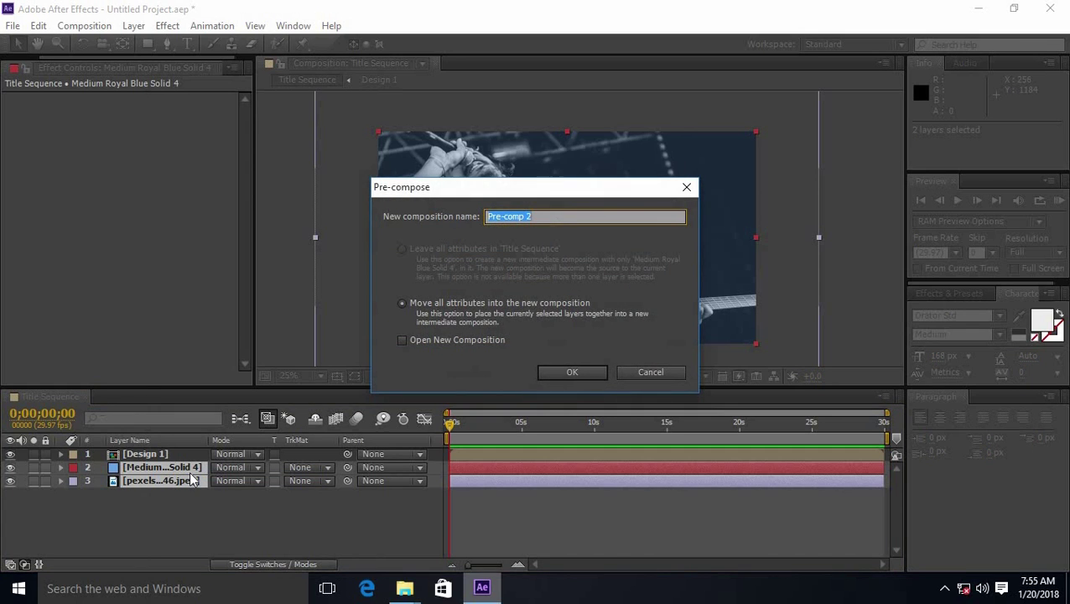
{"action": "key", "text": "BackSpace"}
{"action": "key", "text": "Return"}
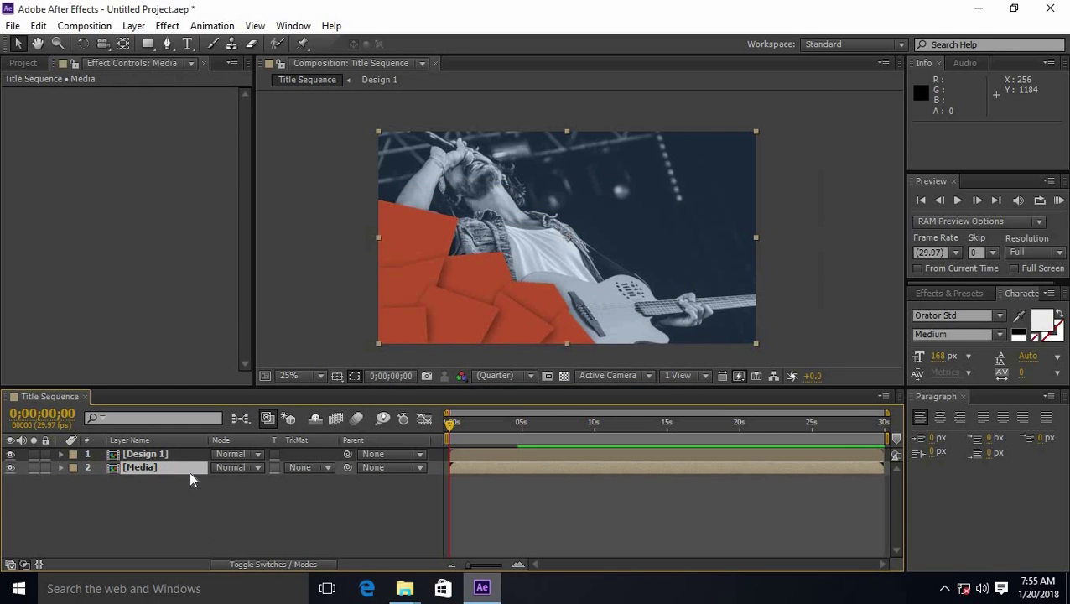
{"action": "left_click", "coordinate": [177, 507]}
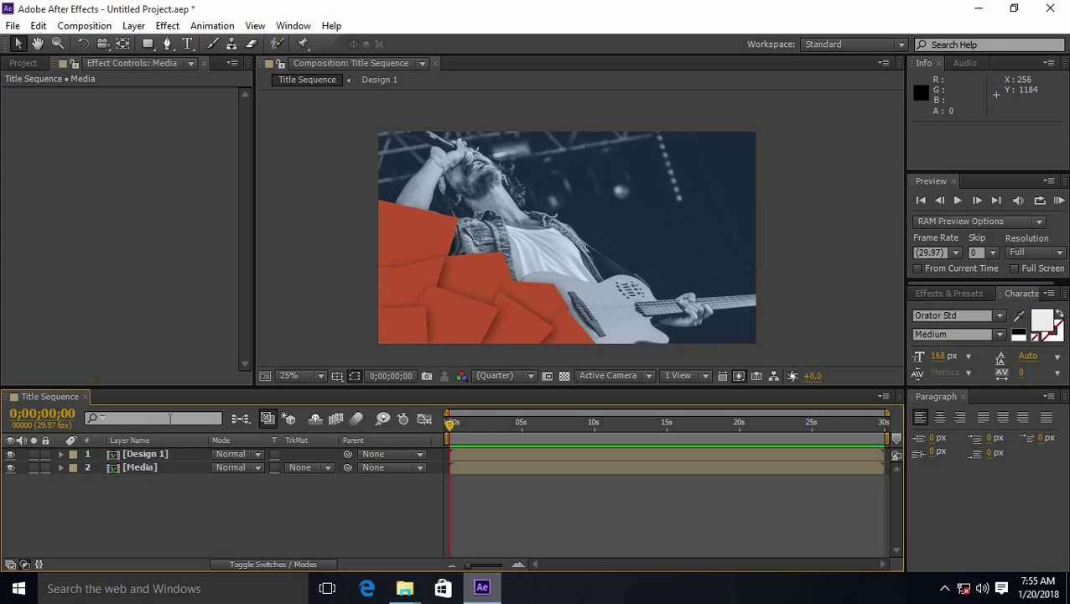
- Draw a closed six-corner polygon over the right side of the concert scene with the Pen tool
{"action": "left_click", "coordinate": [167, 45]}
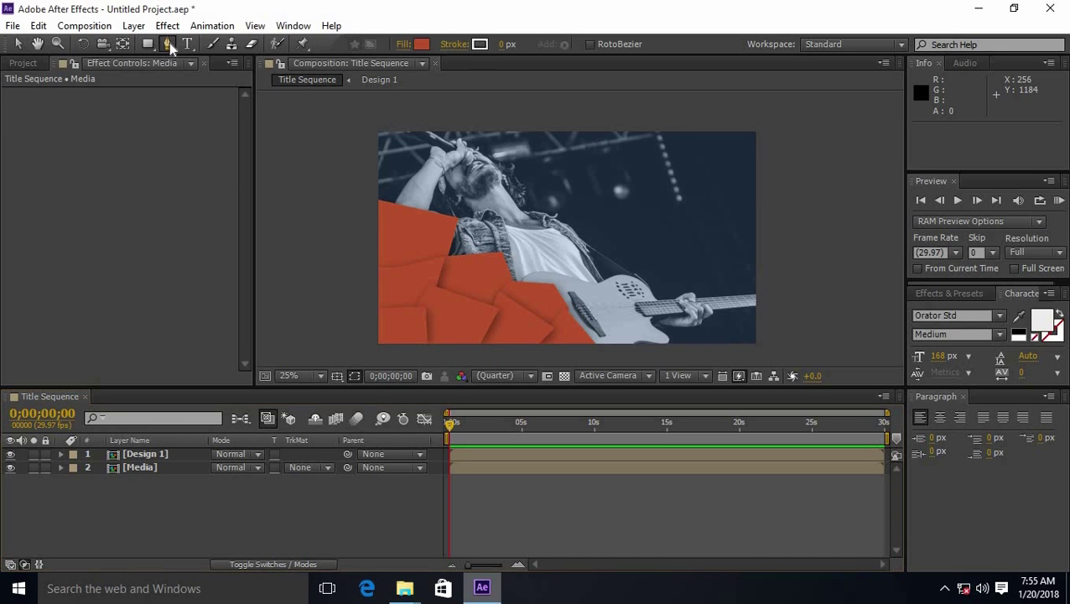
{"action": "left_click", "coordinate": [553, 285]}
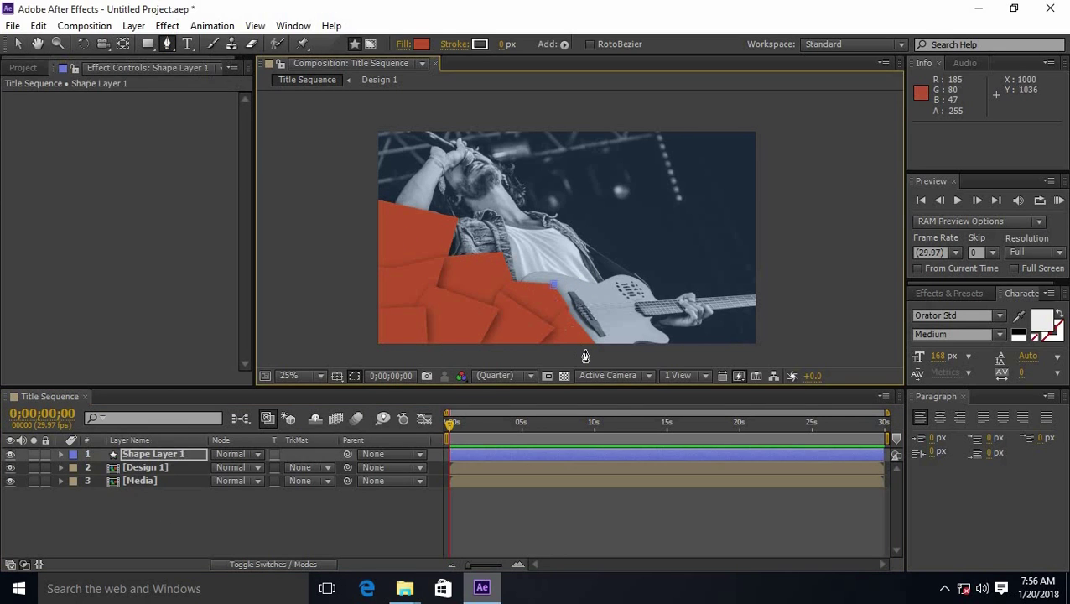
{"action": "left_click", "coordinate": [620, 245]}
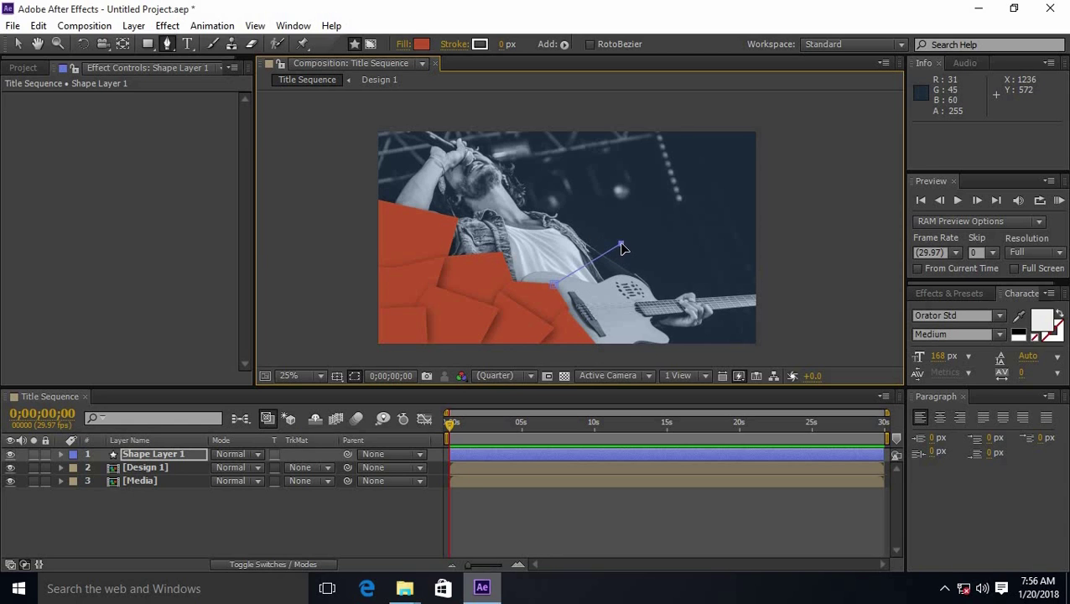
{"action": "left_click", "coordinate": [618, 183]}
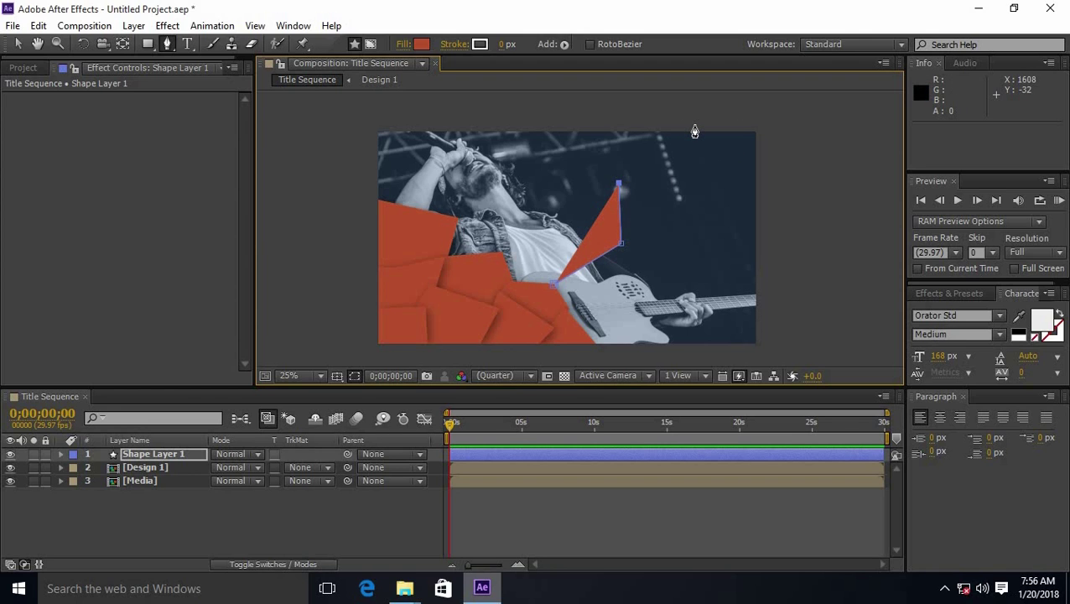
{"action": "left_click_drag", "start_coordinate": [694, 126], "coordinate": [794, 126]}
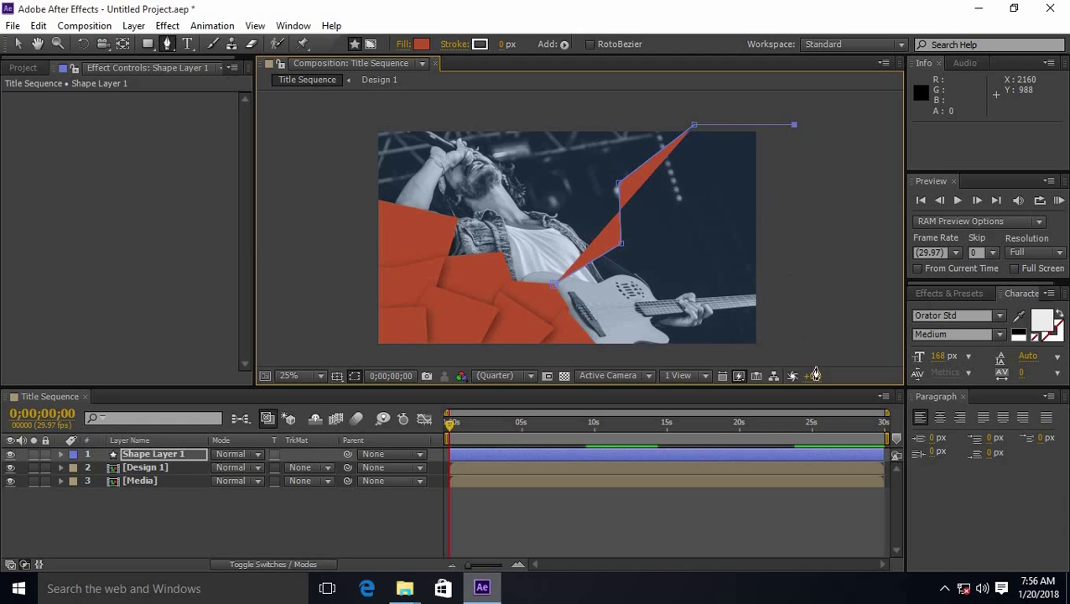
{"action": "left_click", "coordinate": [793, 357]}
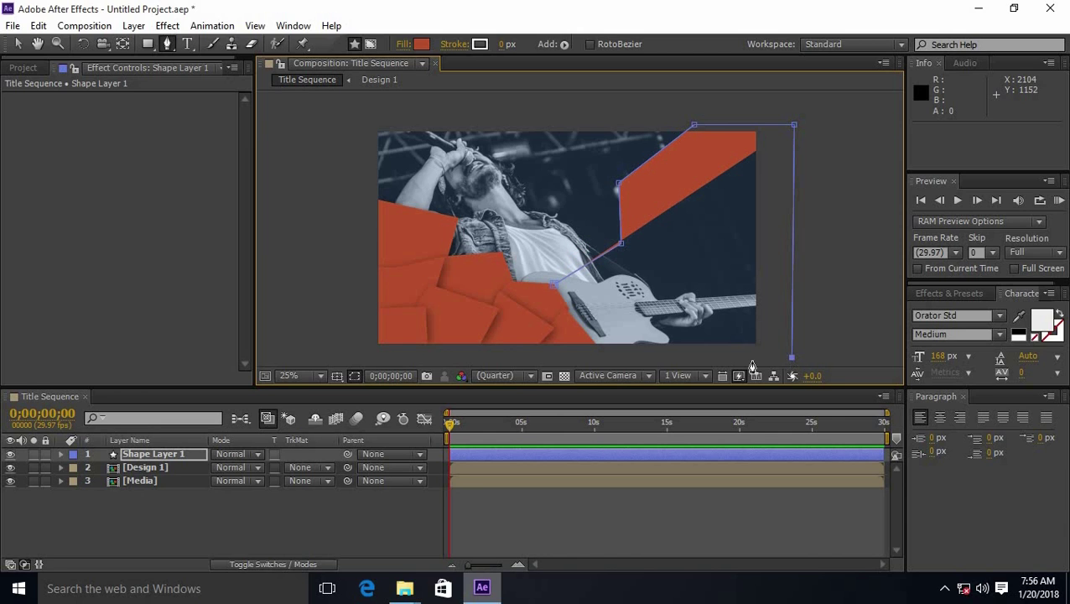
{"action": "left_click", "coordinate": [595, 357]}
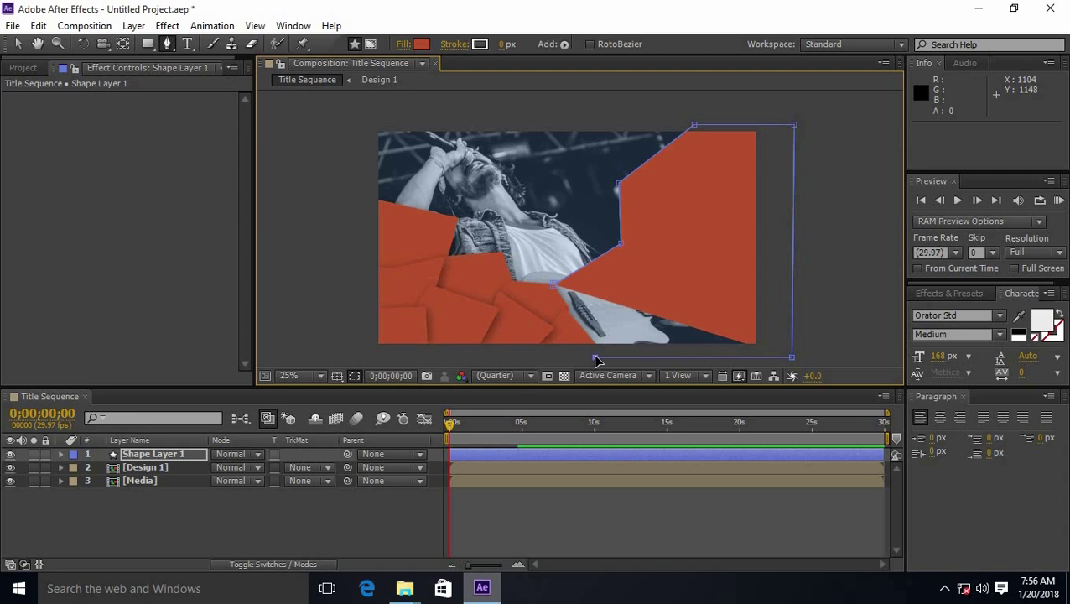
{"action": "left_click", "coordinate": [554, 284]}
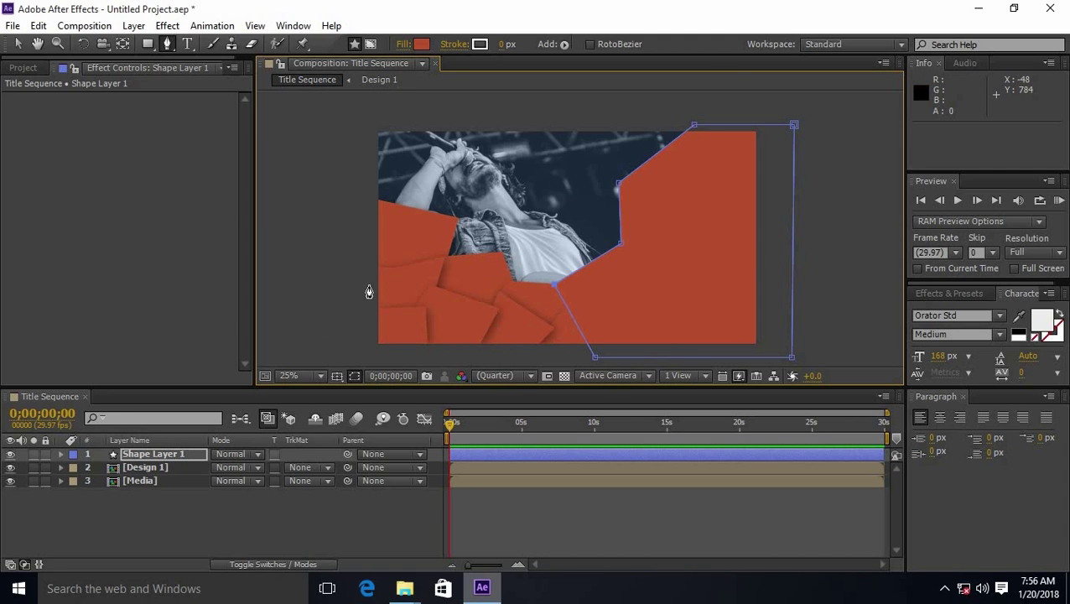
{"action": "left_click", "coordinate": [18, 43]}
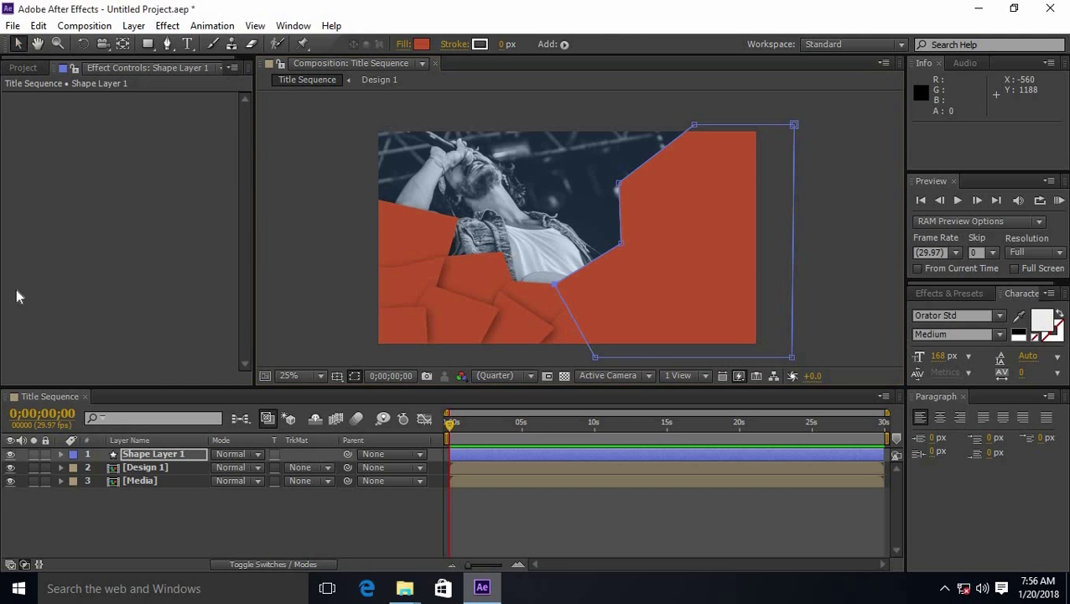
- Set the new shape layer's fill colour to black (000000)
{"action": "left_click", "coordinate": [419, 43]}
{"action": "left_click_drag", "start_coordinate": [209, 219], "coordinate": [18, 386]}
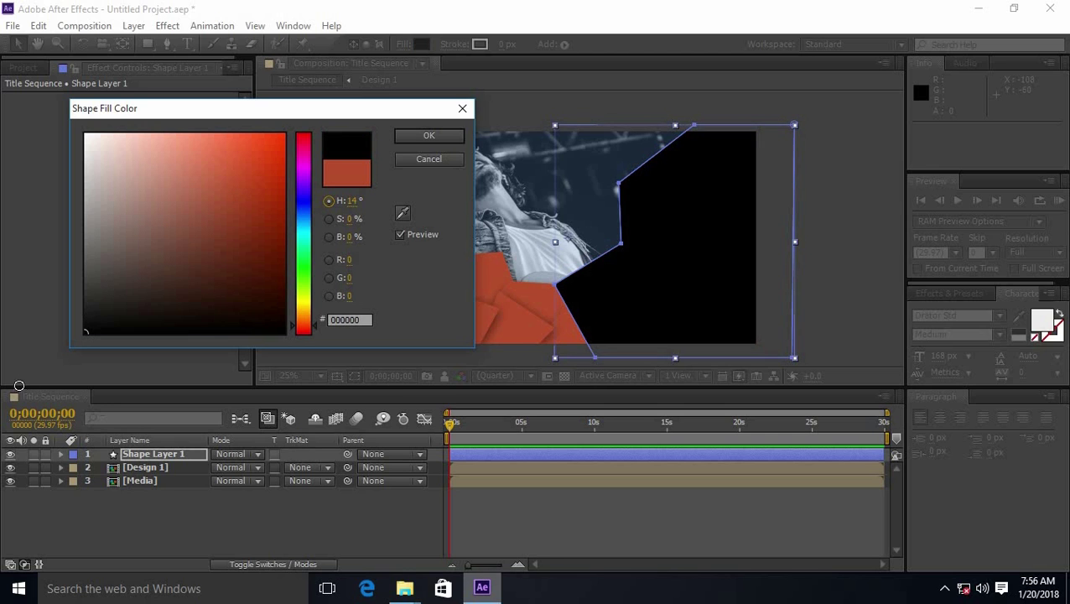
{"action": "left_click", "coordinate": [425, 136]}
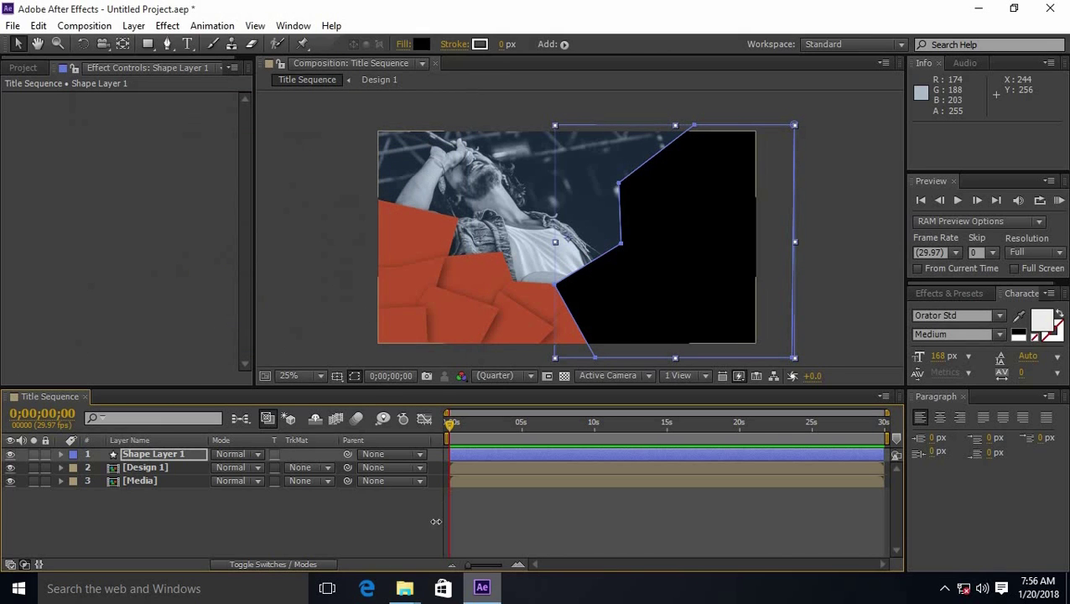
{"action": "left_click", "coordinate": [386, 501]}
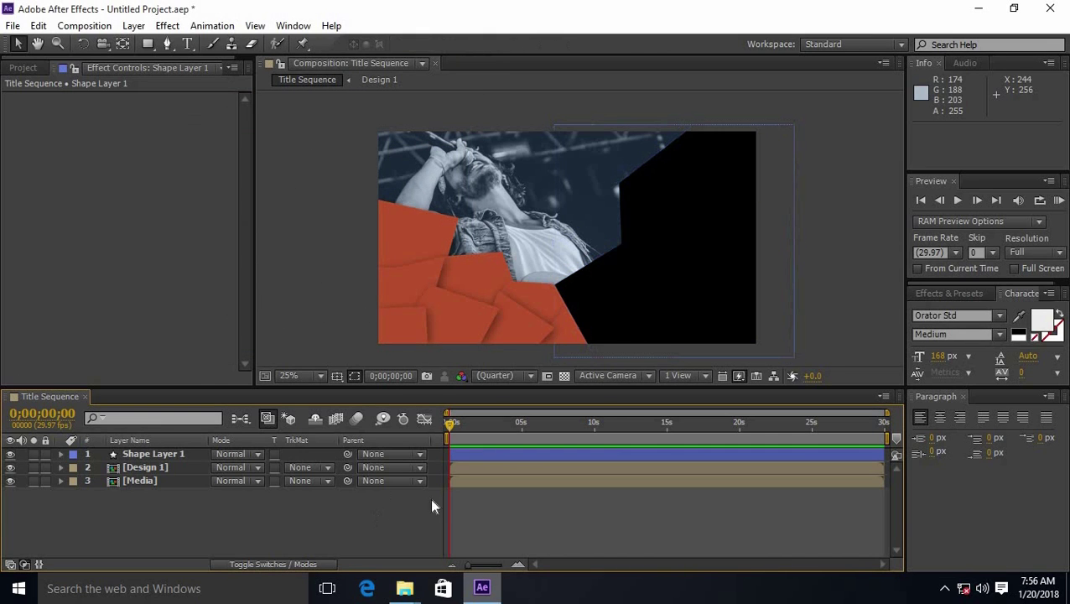
{"action": "left_click", "coordinate": [371, 480]}
- Move the black Shape Layer beneath Design 1 in the layer stack
{"action": "left_click", "coordinate": [274, 508]}
{"action": "left_click_drag", "start_coordinate": [149, 453], "coordinate": [144, 474]}
{"action": "left_click", "coordinate": [130, 523]}
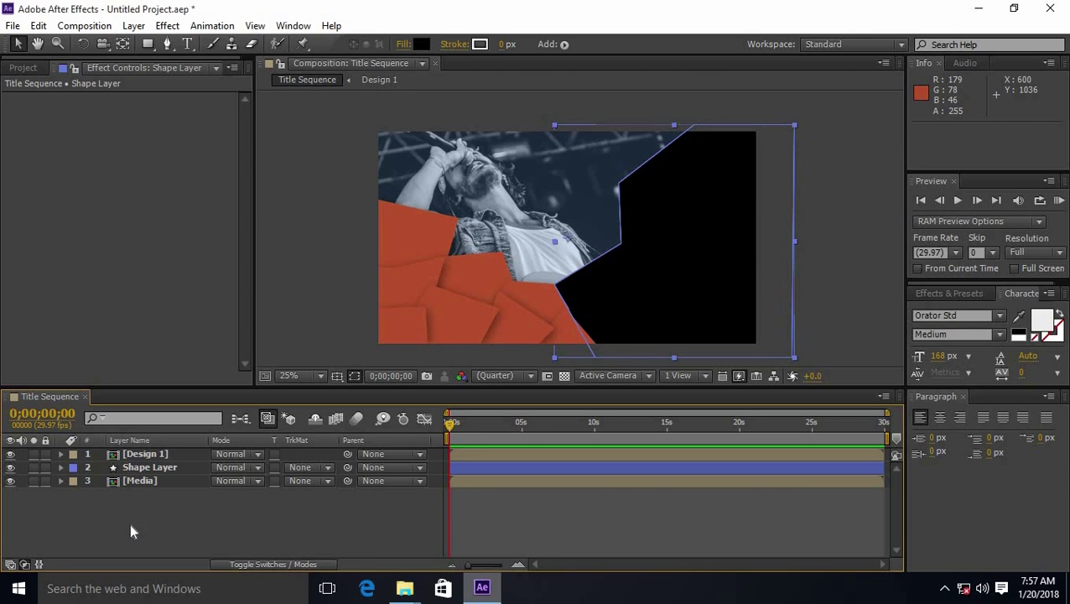
- Duplicate Shape Layer and rename the duplicate 'Shape Layer copy'
{"action": "left_click", "coordinate": [142, 467]}
{"action": "key", "text": "ctrl+d"}
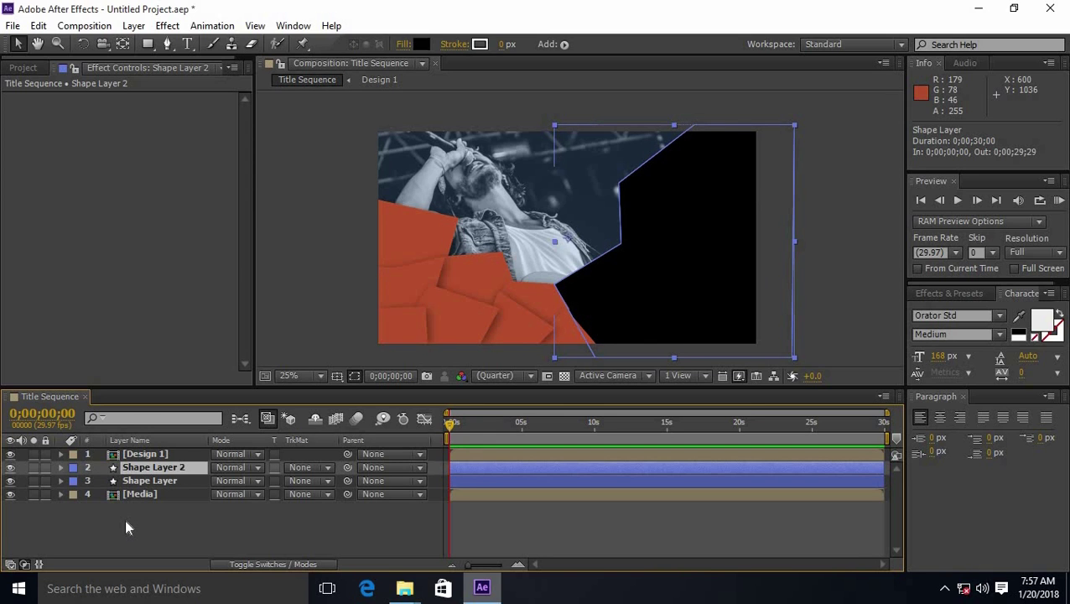
{"action": "right_click", "coordinate": [178, 467]}
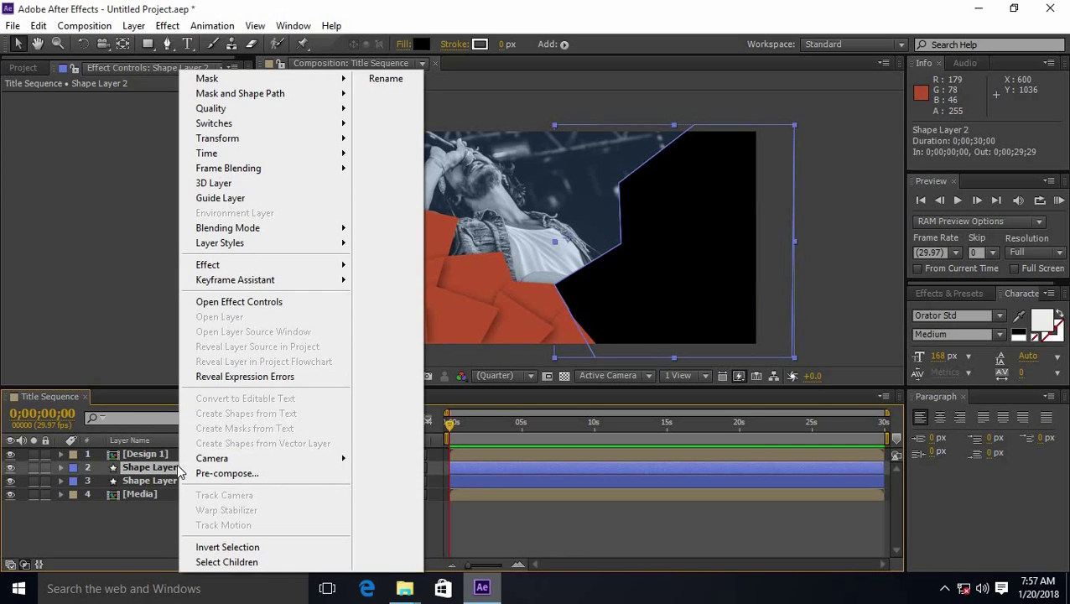
{"action": "key", "text": "Escape"}
{"action": "key", "text": "Return"}
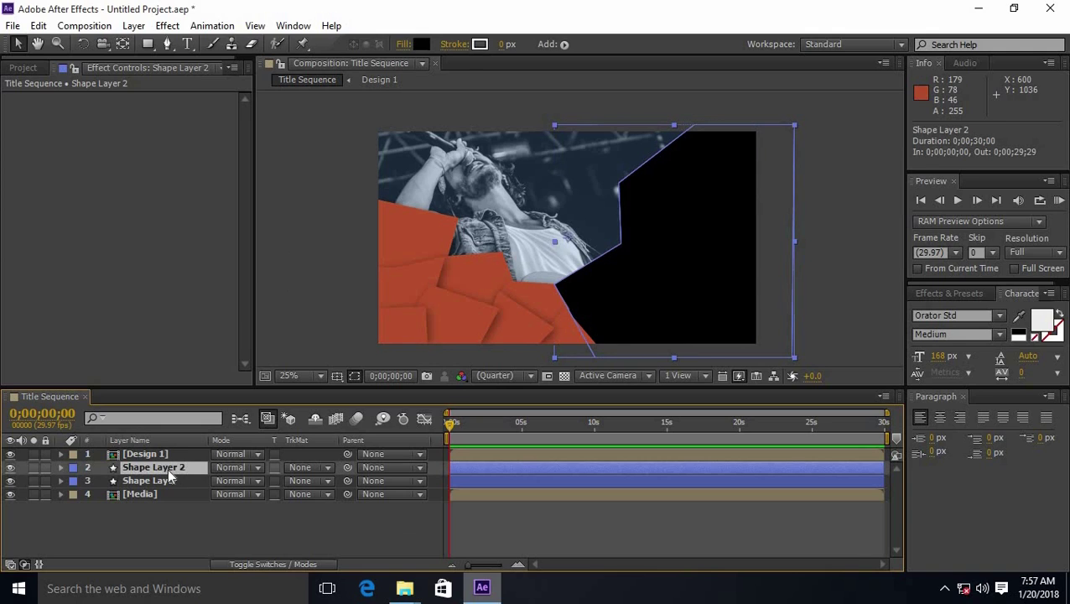
{"action": "left_click", "coordinate": [169, 467]}
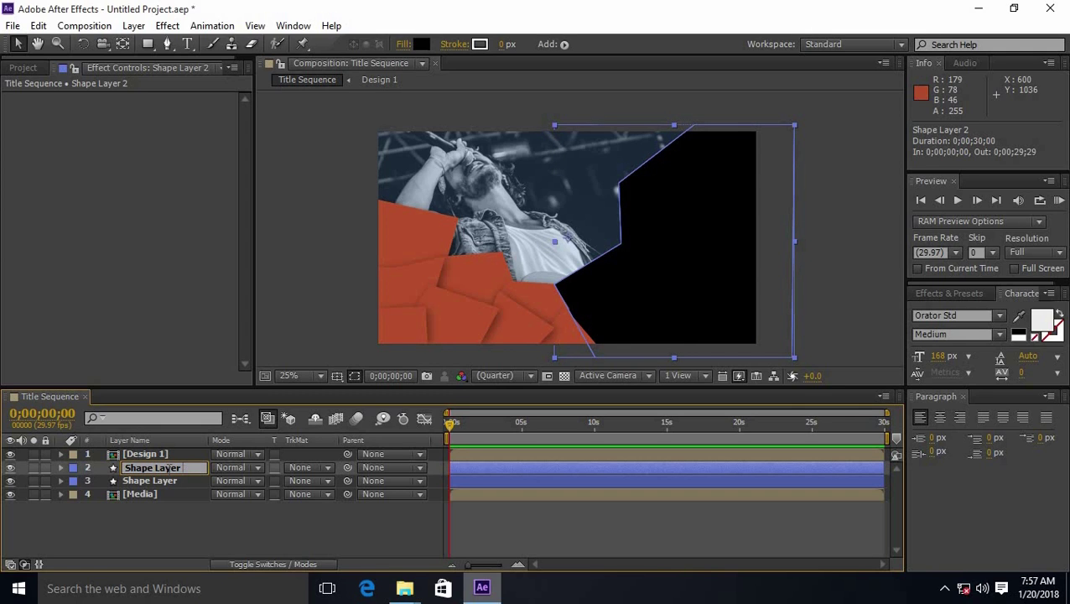
{"action": "type", "text": "copy"}
{"action": "key", "text": "Return"}
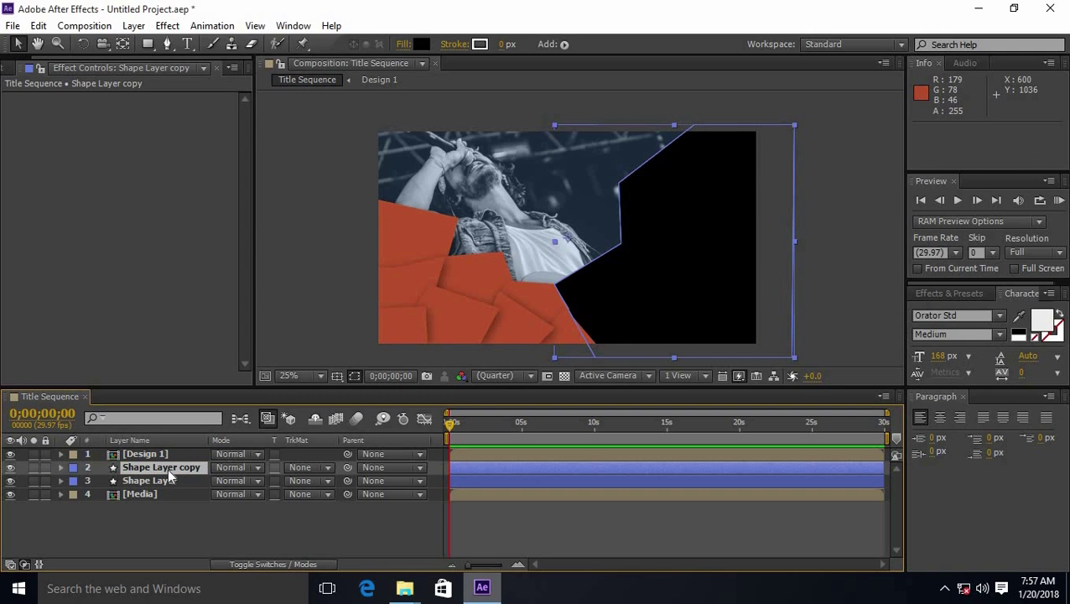
- Reorder Shape Layer copy so it sits directly below Shape Layer
{"action": "left_click", "coordinate": [95, 528]}
{"action": "left_click_drag", "start_coordinate": [171, 467], "coordinate": [174, 496]}
{"action": "left_click", "coordinate": [202, 515]}
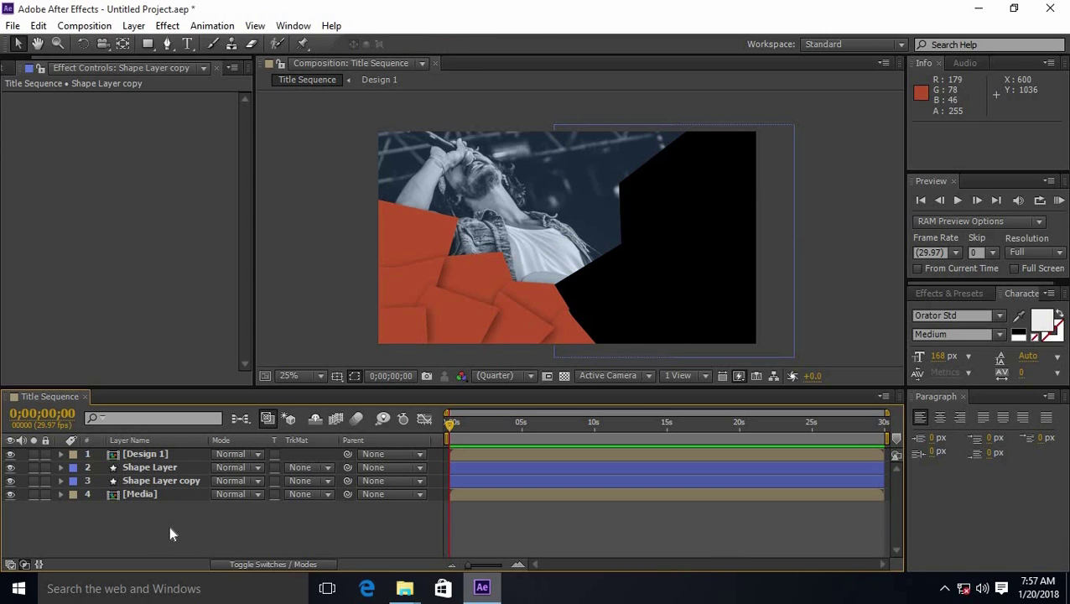
{"action": "left_click", "coordinate": [137, 493]}
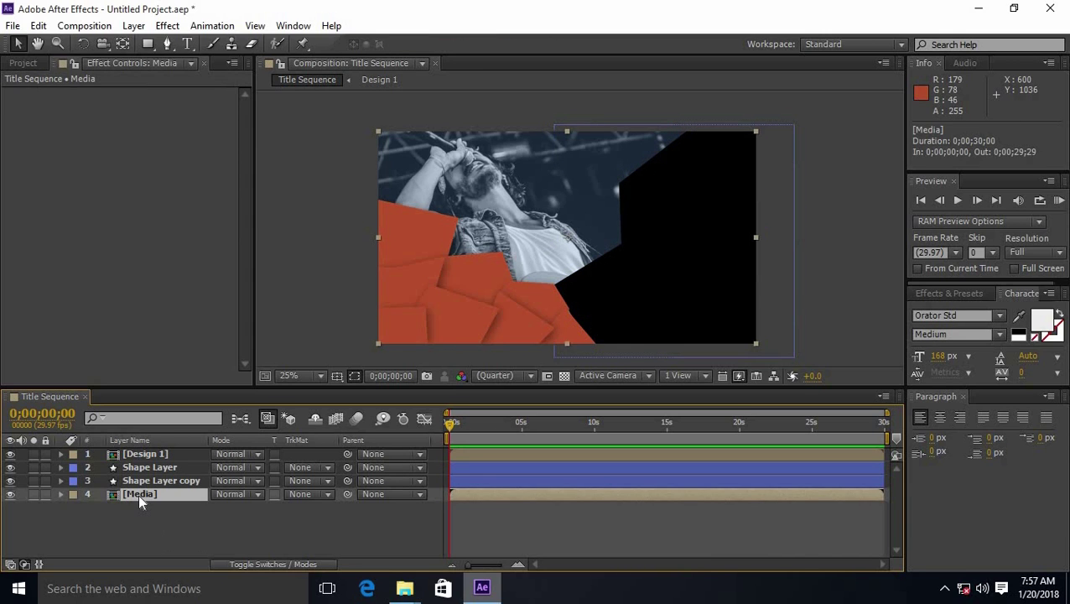
- Duplicate the Media layer and rename the bottom one 'Media copy'
{"action": "key", "text": "ctrl+d"}
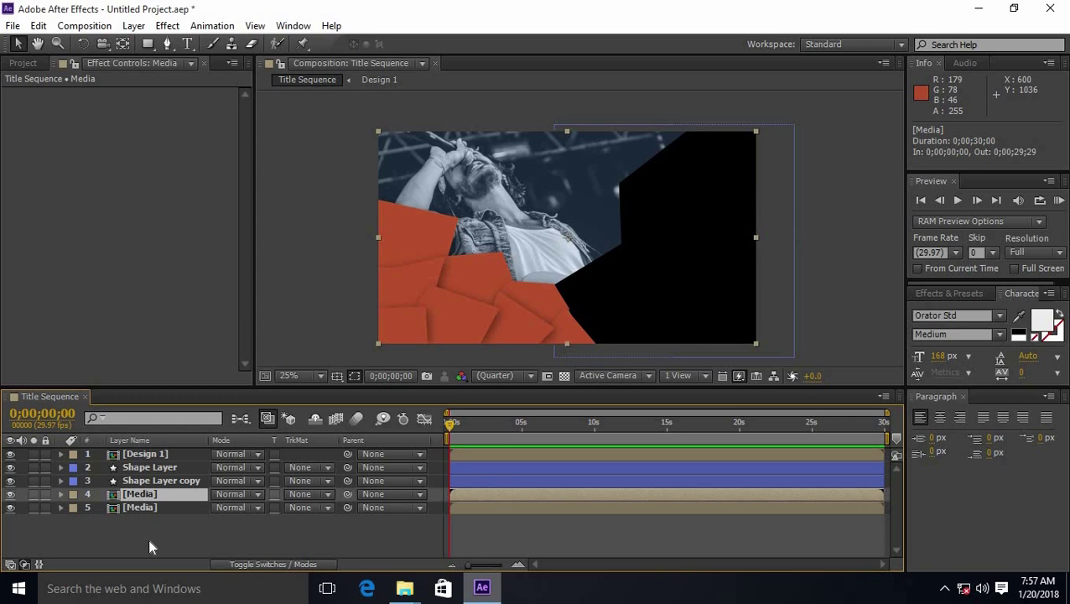
{"action": "left_click", "coordinate": [147, 528]}
{"action": "left_click", "coordinate": [152, 510]}
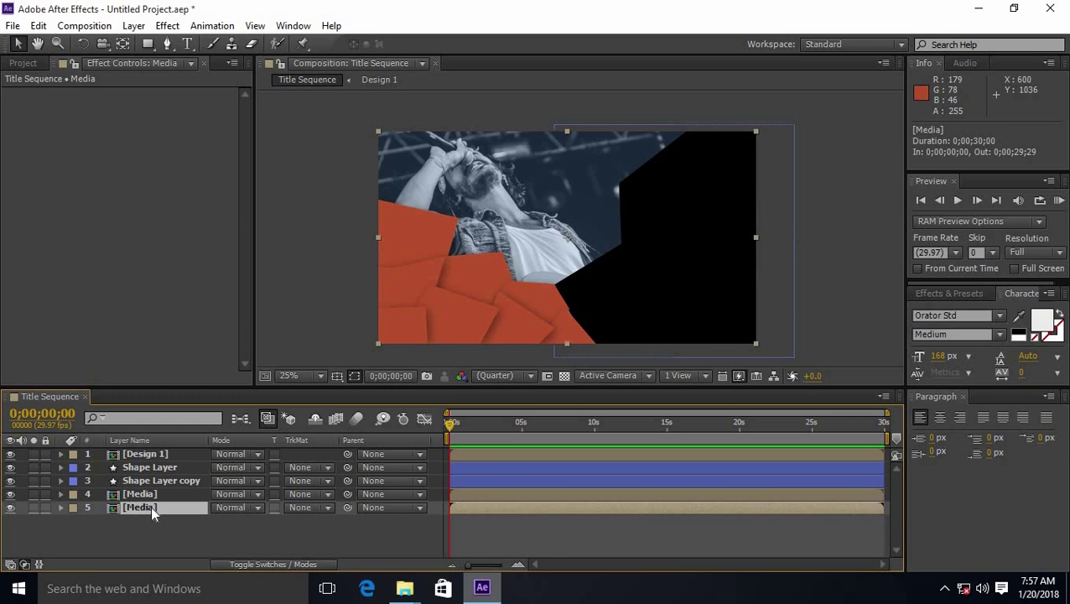
{"action": "key", "text": "Return"}
{"action": "left_click", "coordinate": [152, 507]}
{"action": "type", "text": "copy"}
{"action": "key", "text": "Return"}
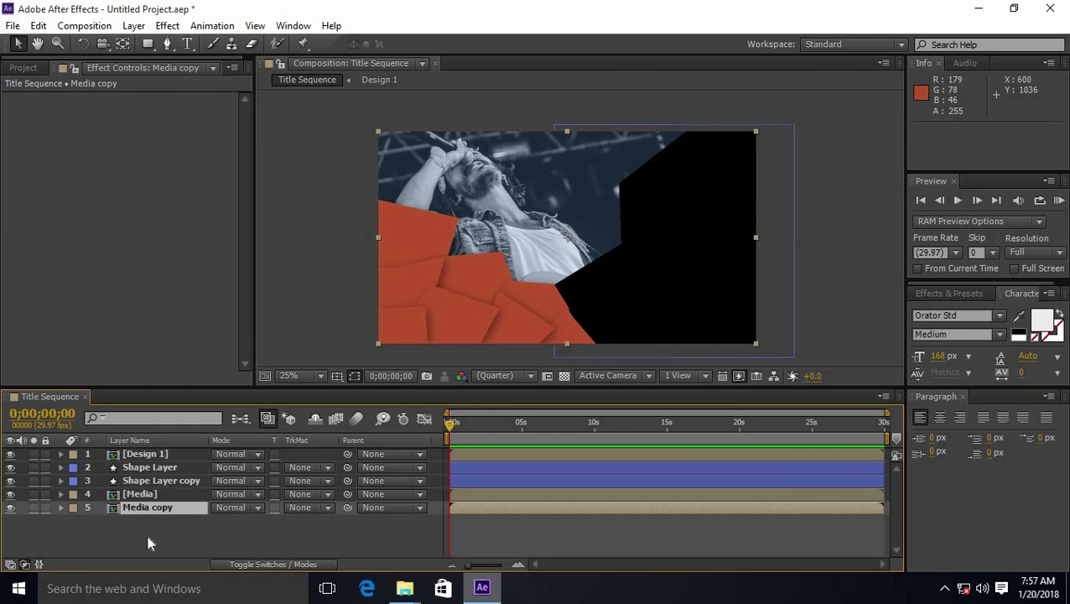
{"action": "left_click", "coordinate": [146, 529]}
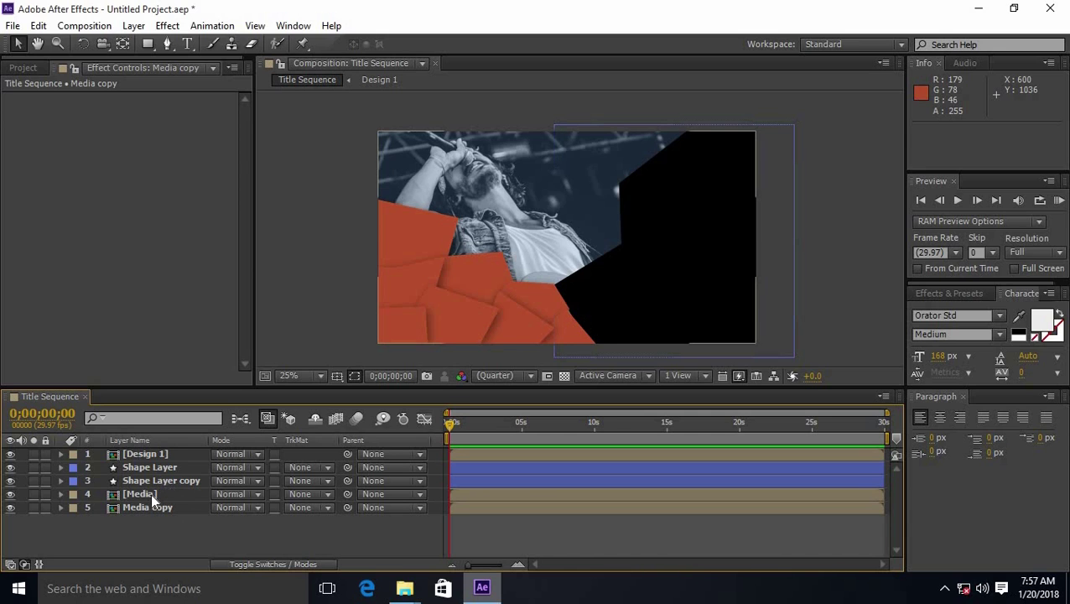
- Move Media above Shape Layer copy and set its track matte to Alpha Matte 'Shape Layer'
{"action": "left_click_drag", "start_coordinate": [151, 492], "coordinate": [149, 475]}
{"action": "left_click", "coordinate": [161, 535]}
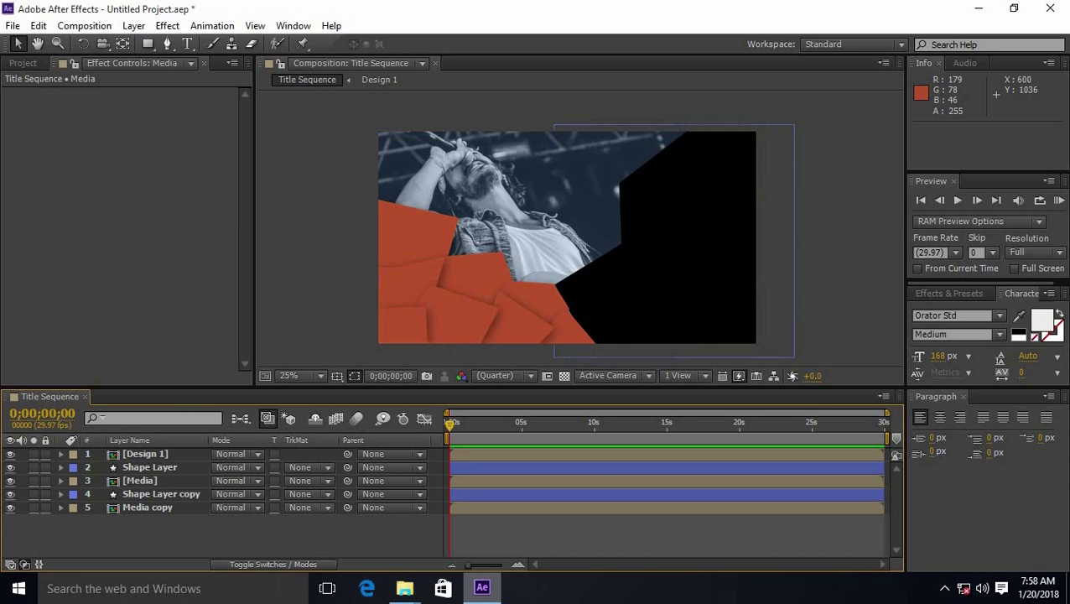
{"action": "left_click", "coordinate": [275, 564]}
{"action": "left_click", "coordinate": [285, 564]}
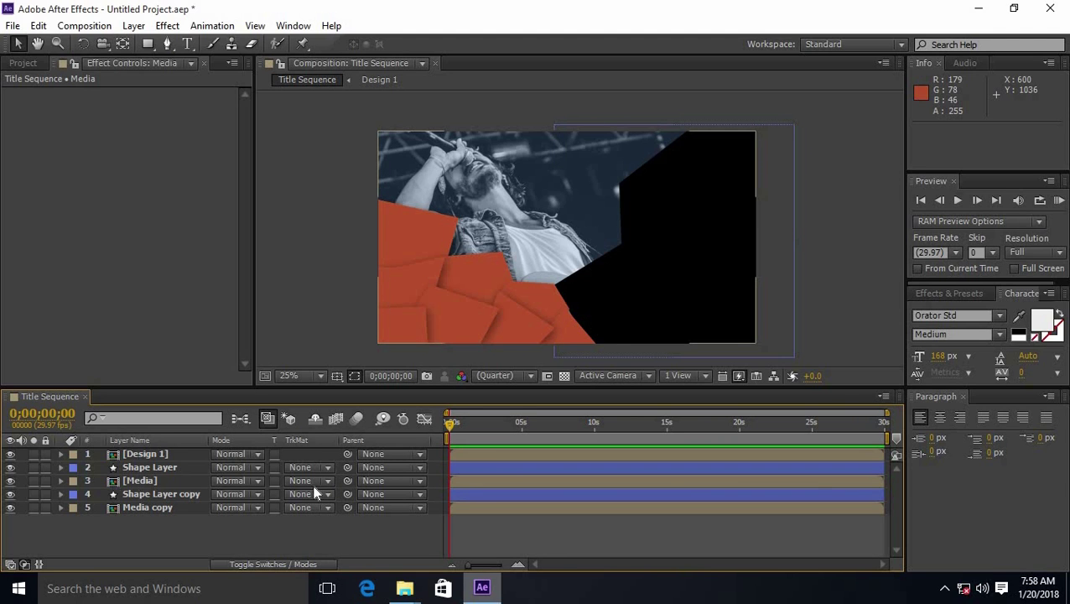
{"action": "left_click", "coordinate": [327, 481]}
{"action": "left_click", "coordinate": [355, 415]}
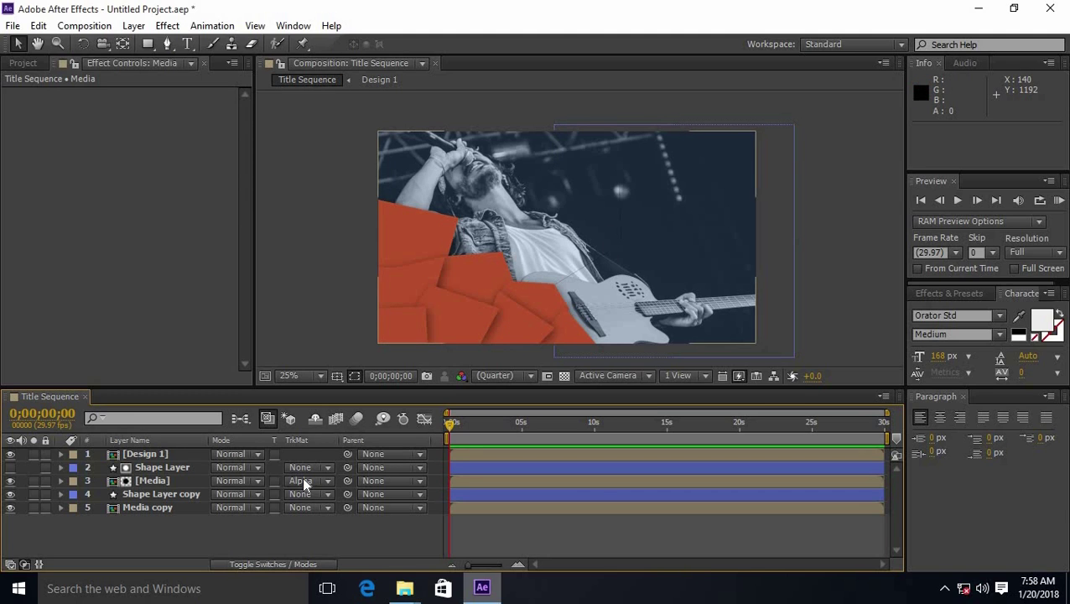
{"action": "left_click", "coordinate": [142, 493]}
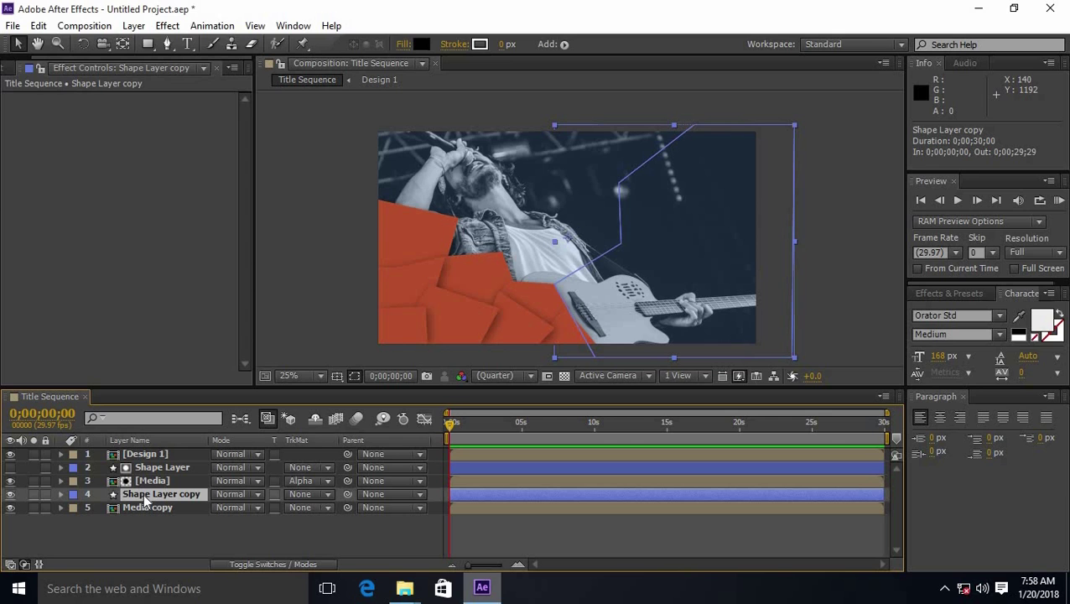
- Add a Drop Shadow to Shape Layer copy with distance 42, softness 113 and direction −28°
{"action": "left_click", "coordinate": [167, 25]}
{"action": "mouse_move", "coordinate": [204, 313]}
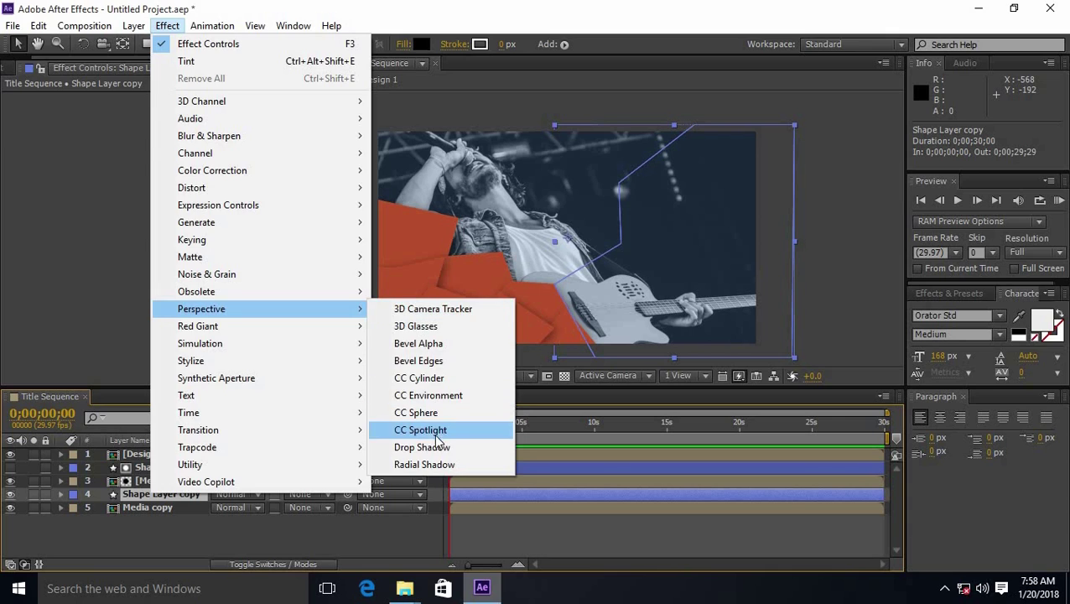
{"action": "left_click", "coordinate": [436, 447]}
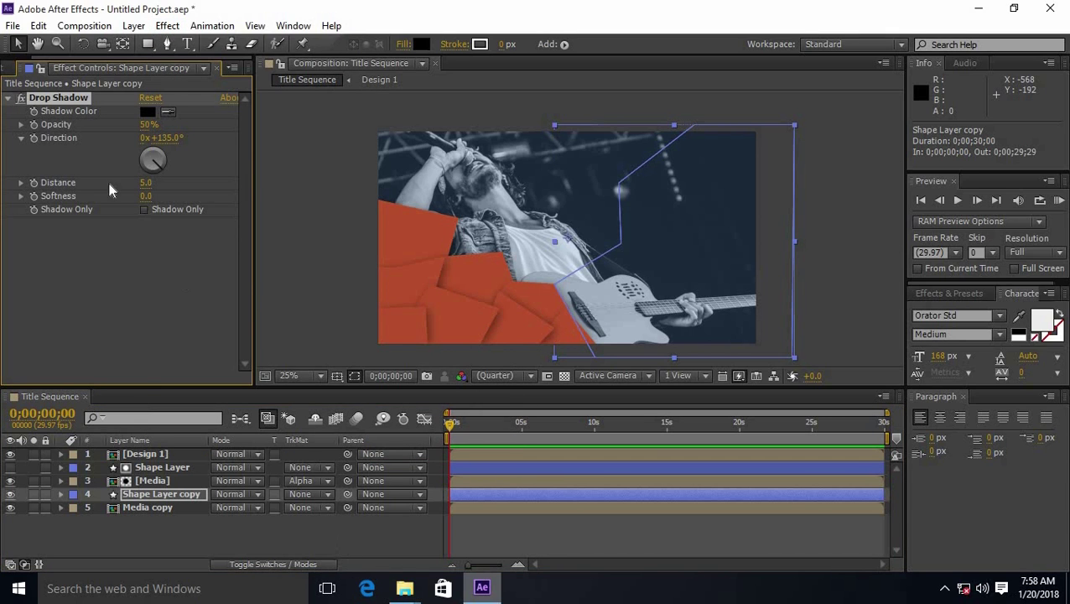
{"action": "left_click_drag", "start_coordinate": [148, 182], "coordinate": [227, 202]}
{"action": "left_click_drag", "start_coordinate": [157, 165], "coordinate": [162, 142]}
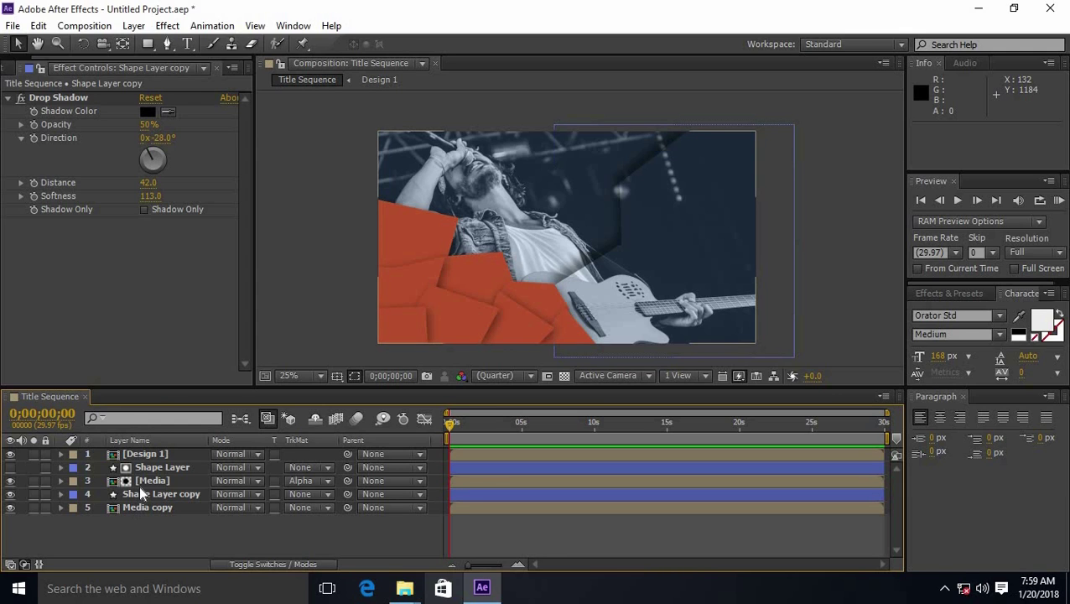
{"action": "left_click", "coordinate": [171, 482]}
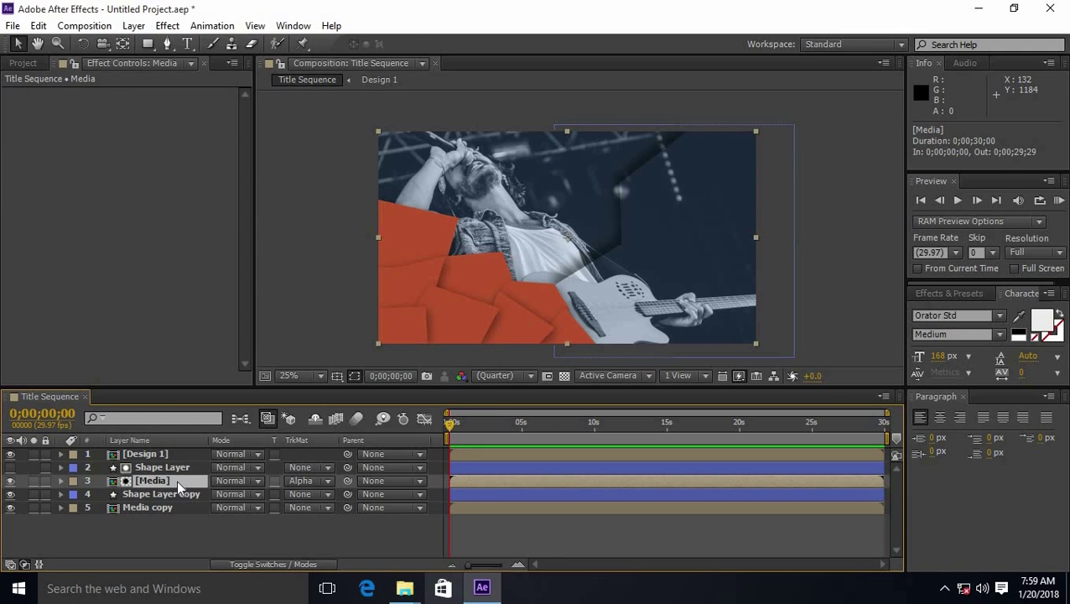
- Apply the Distort > Magnify effect to the Media layer
{"action": "left_click", "coordinate": [168, 26]}
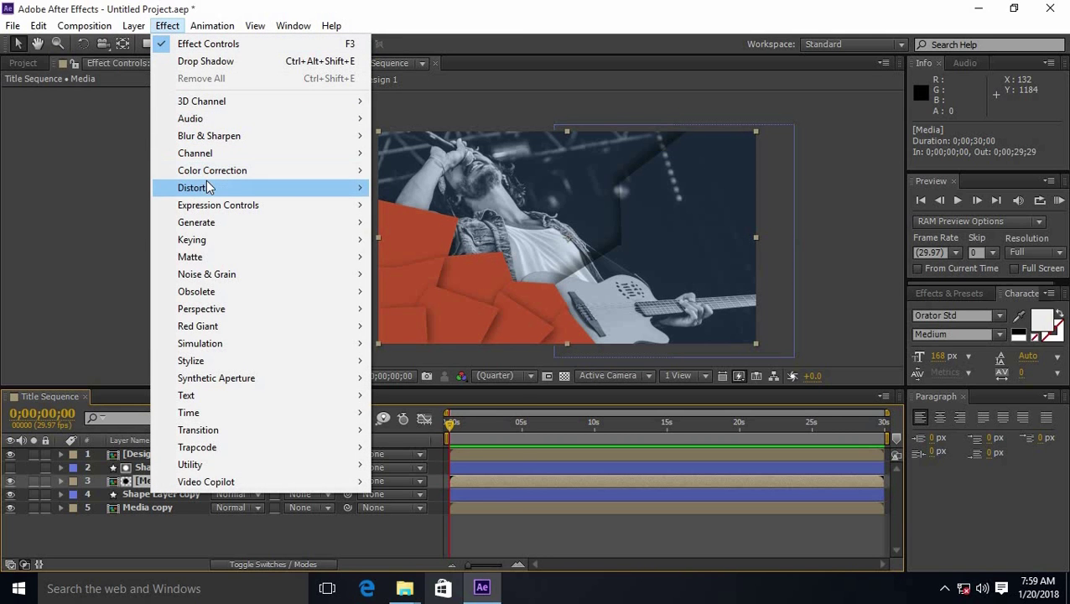
{"action": "mouse_move", "coordinate": [218, 187]}
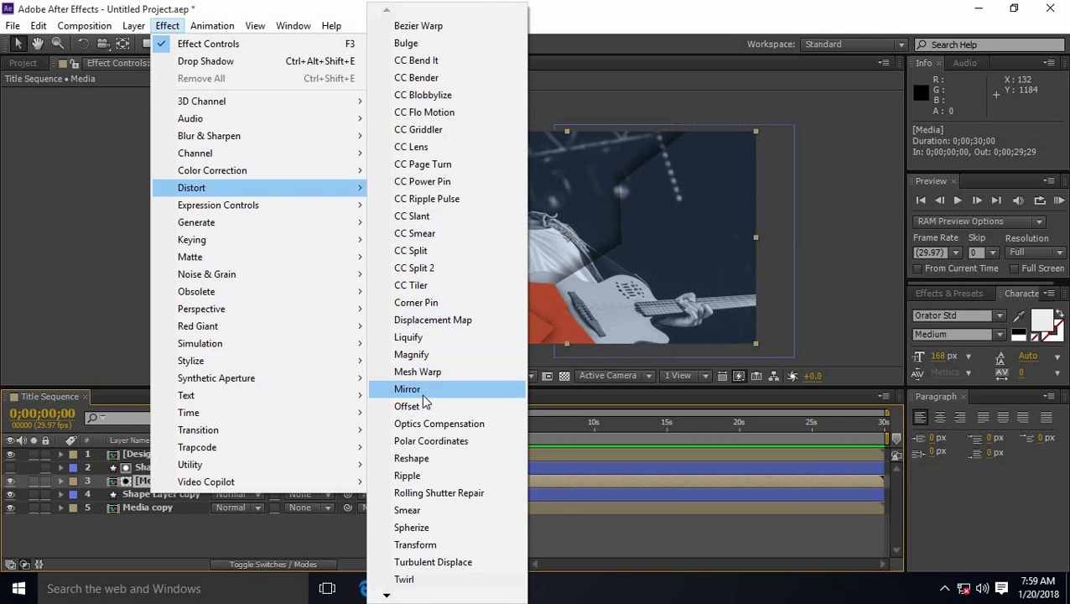
{"action": "left_click", "coordinate": [411, 354]}
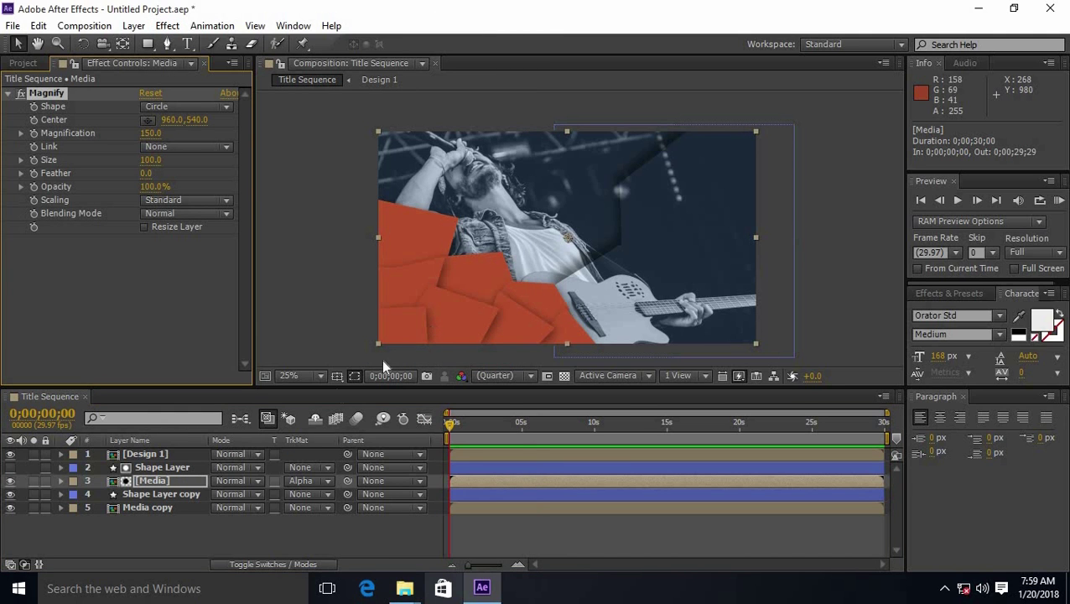
{"action": "left_click_drag", "start_coordinate": [149, 159], "coordinate": [108, 189]}
{"action": "key", "text": "ctrl+z"}
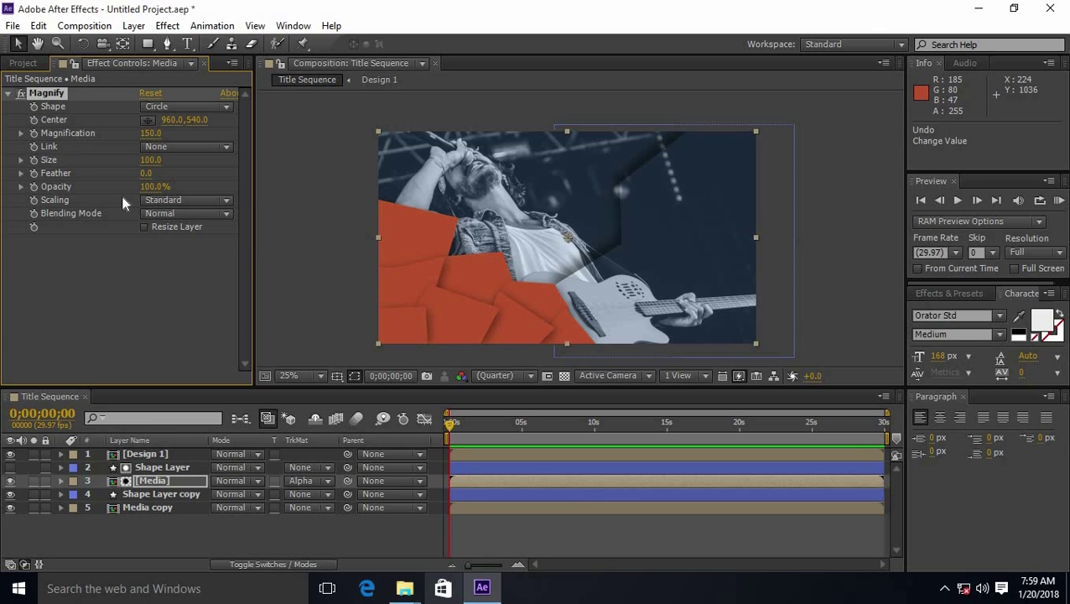
- Set the Magnify shape to Square, size 1529 and magnification 126
{"action": "left_click", "coordinate": [158, 106]}
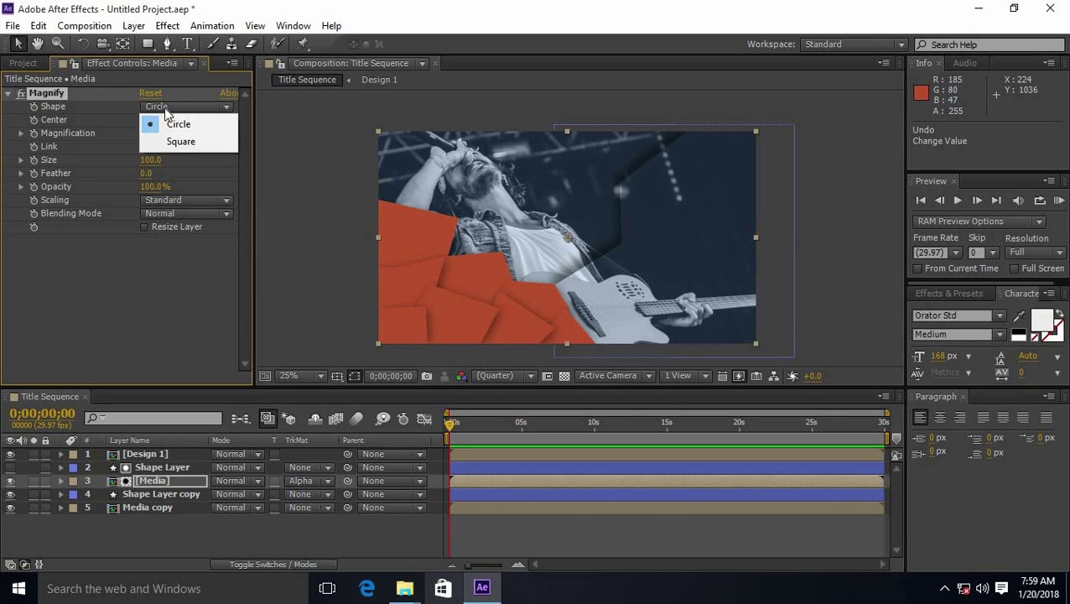
{"action": "left_click", "coordinate": [176, 142]}
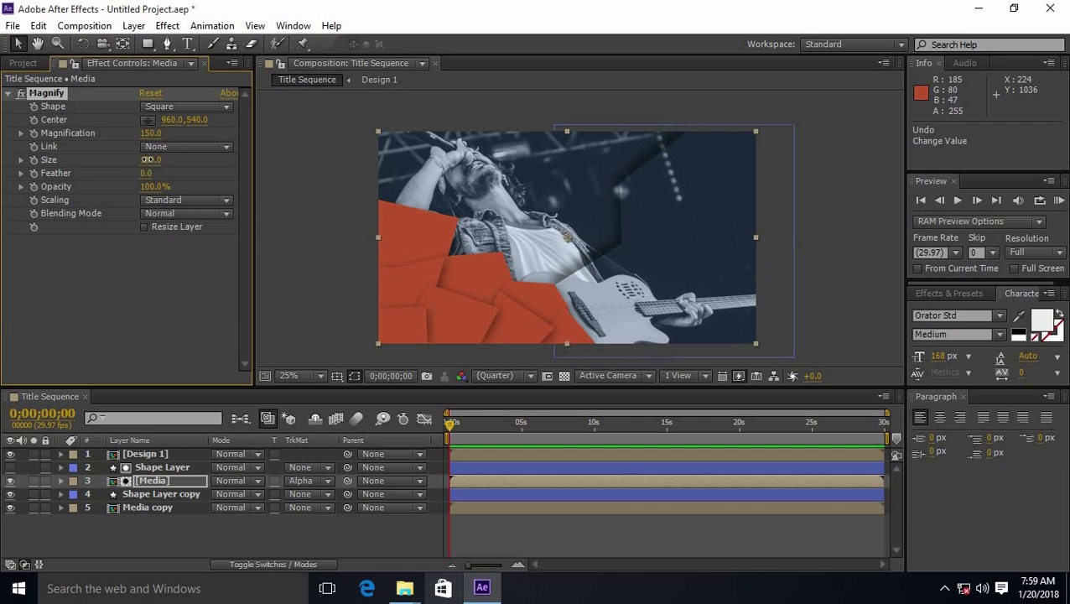
{"action": "left_click_drag", "start_coordinate": [148, 159], "coordinate": [1066, 162]}
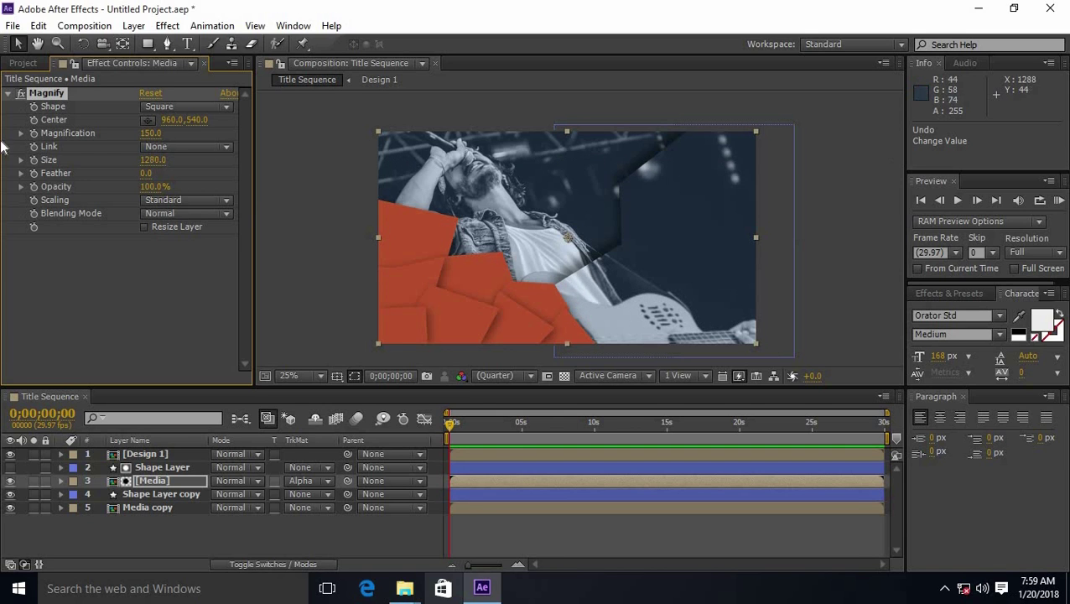
{"action": "left_click_drag", "start_coordinate": [153, 160], "coordinate": [347, 159]}
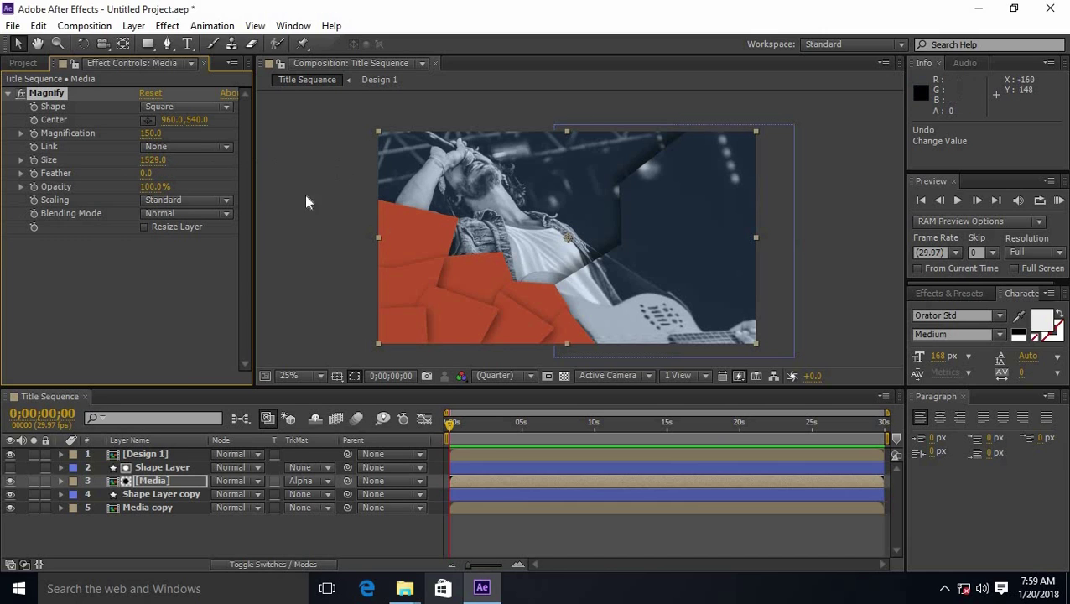
{"action": "left_click", "coordinate": [203, 532]}
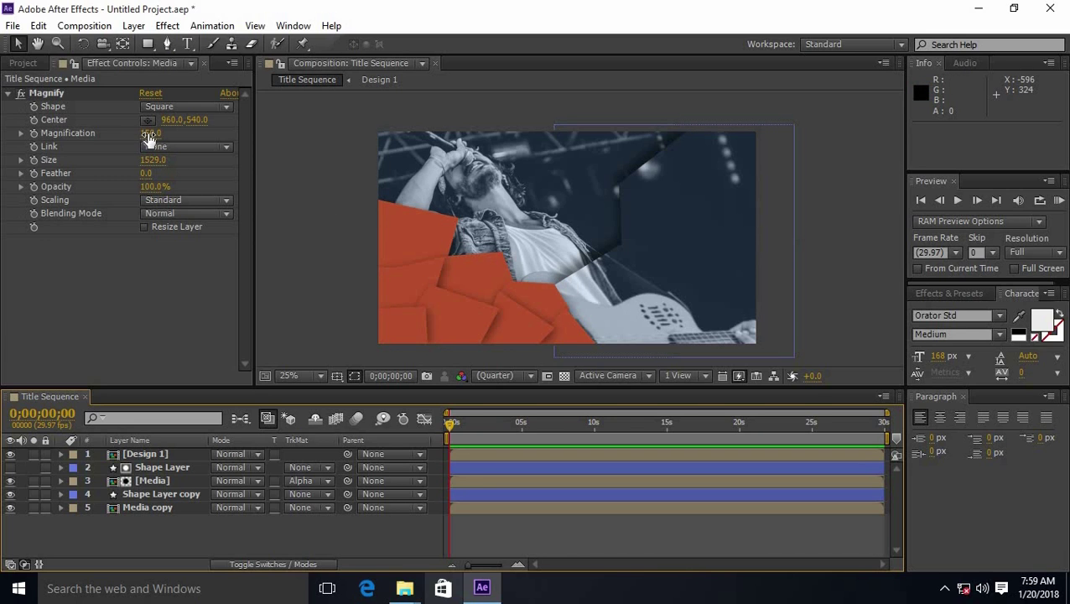
{"action": "mouse_move", "coordinate": [149, 134]}
{"action": "left_mouse_down"}
{"action": "mouse_move", "coordinate": [184, 132]}
{"action": "mouse_move", "coordinate": [132, 136]}
{"action": "left_mouse_up"}
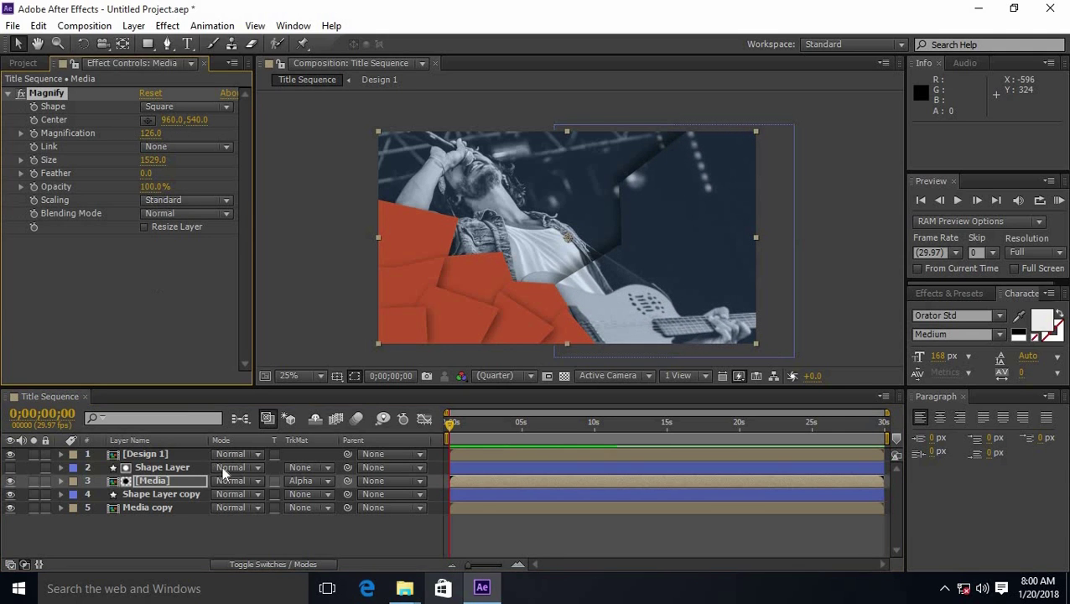
{"action": "left_click", "coordinate": [230, 536]}
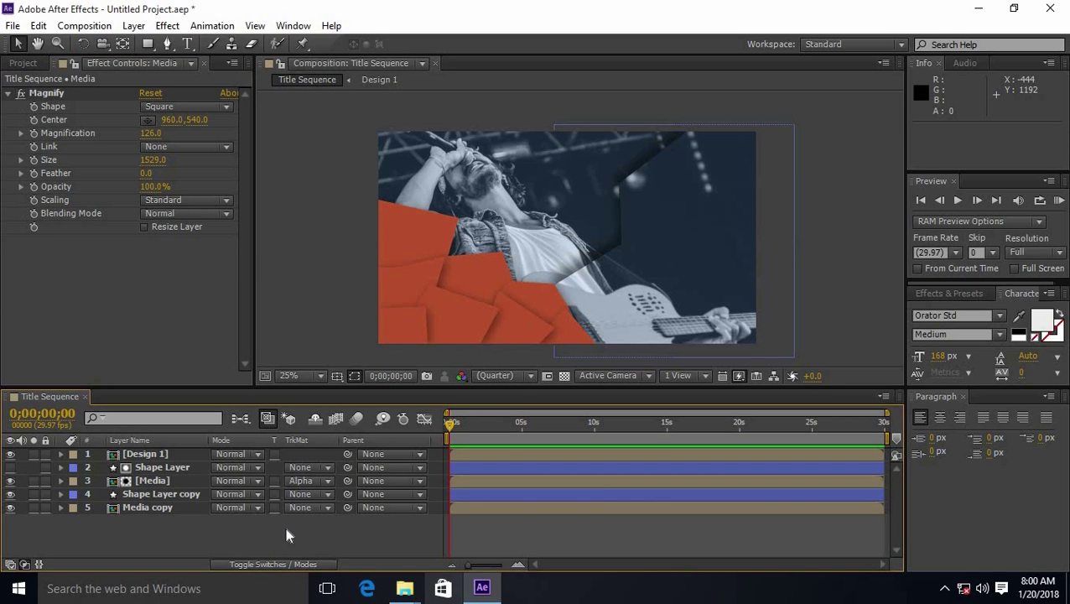
- Create a comp-size 1920×1080 Medium Royal Blue Solid 5 layer at the top of the stack
{"action": "right_click", "coordinate": [285, 527]}
{"action": "mouse_move", "coordinate": [443, 364]}
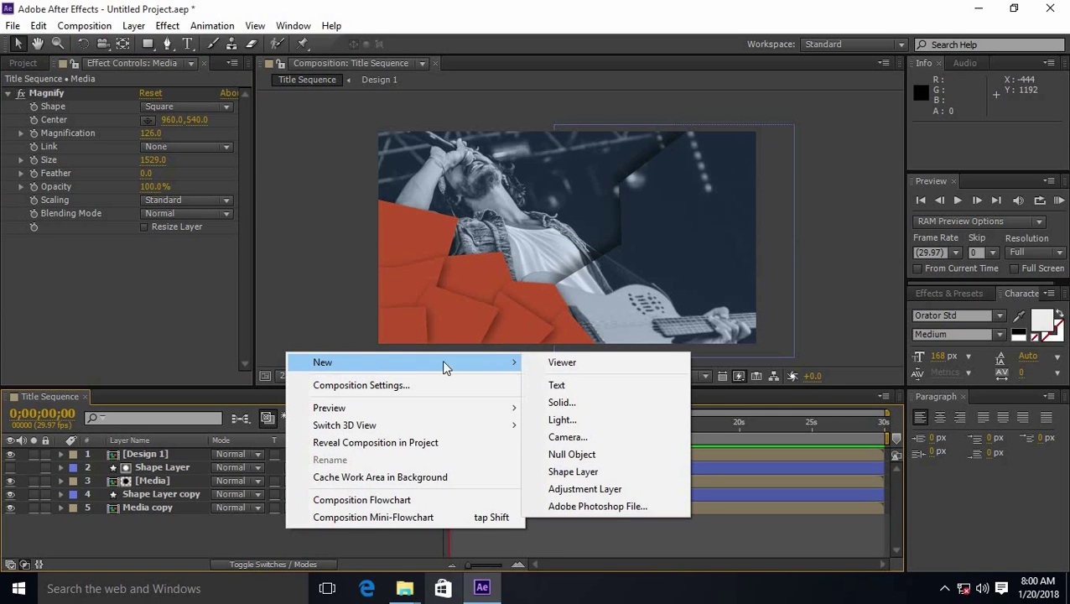
{"action": "left_click", "coordinate": [560, 403]}
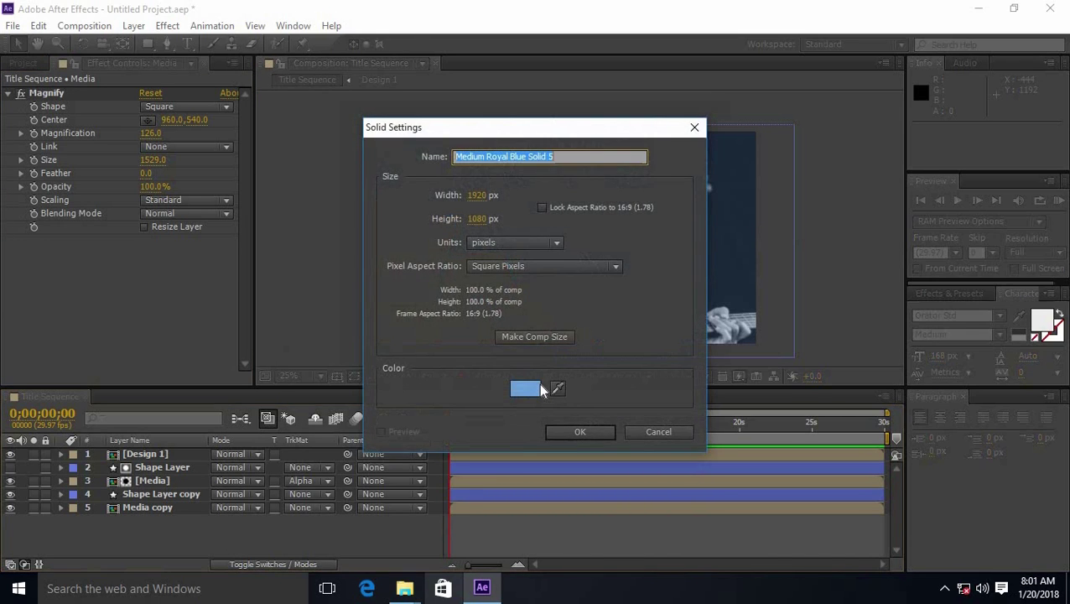
{"action": "left_click", "coordinate": [576, 433]}
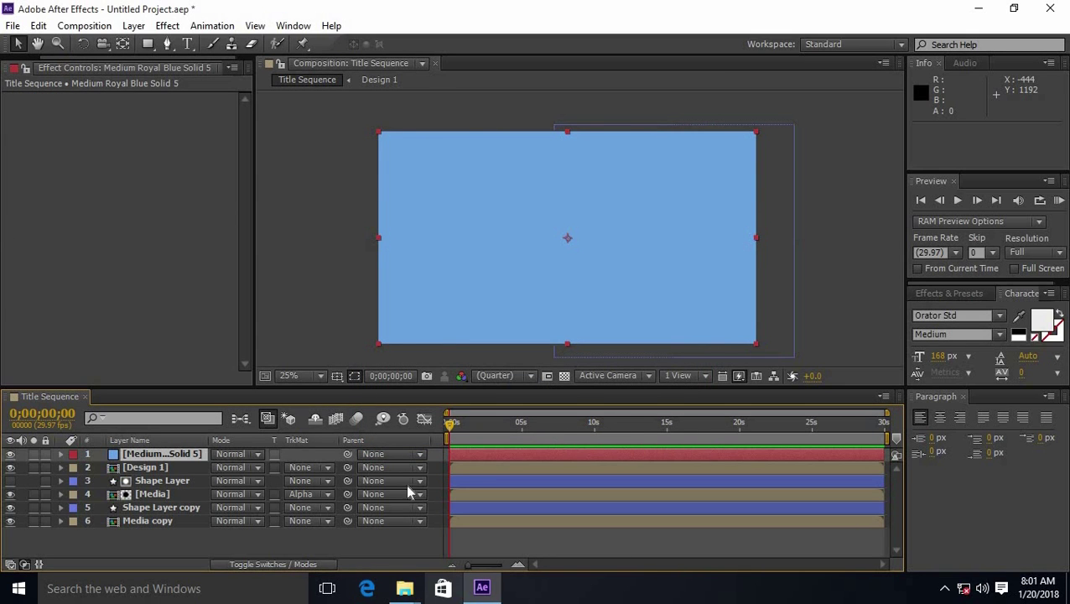
{"action": "left_click", "coordinate": [309, 545]}
{"action": "left_click", "coordinate": [182, 452]}
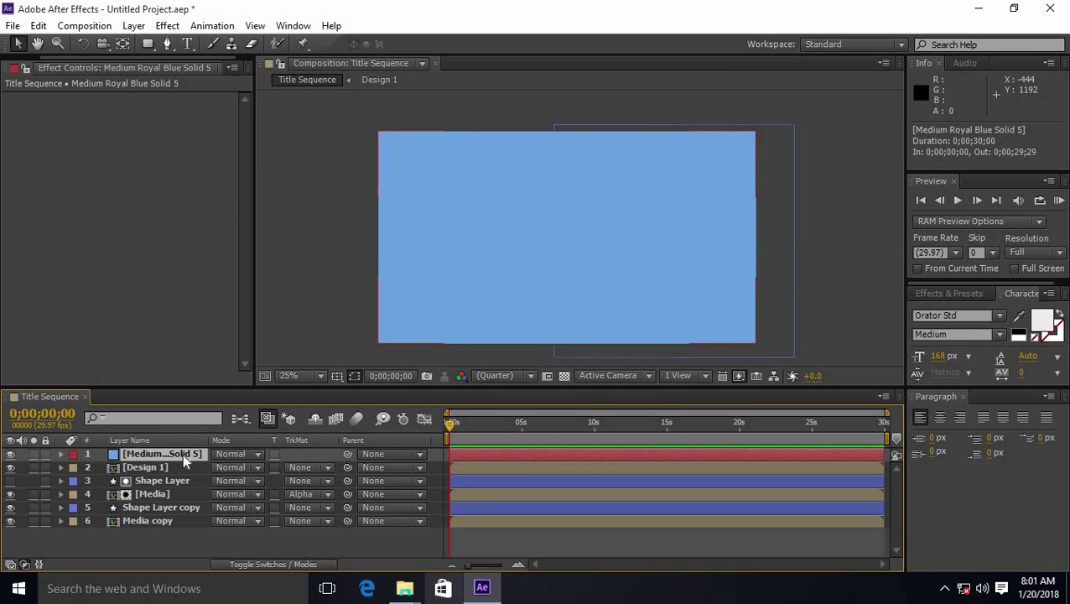
- Apply a Radial Ramp to Solid 5 with its start point at the frame centre (964, 540)
{"action": "left_click", "coordinate": [167, 25]}
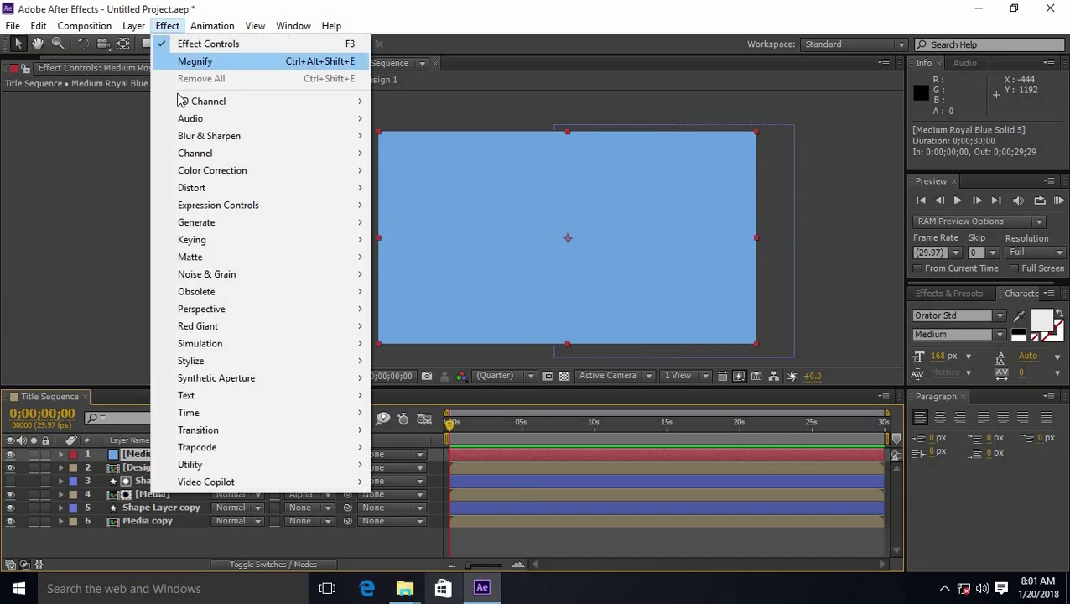
{"action": "mouse_move", "coordinate": [208, 222]}
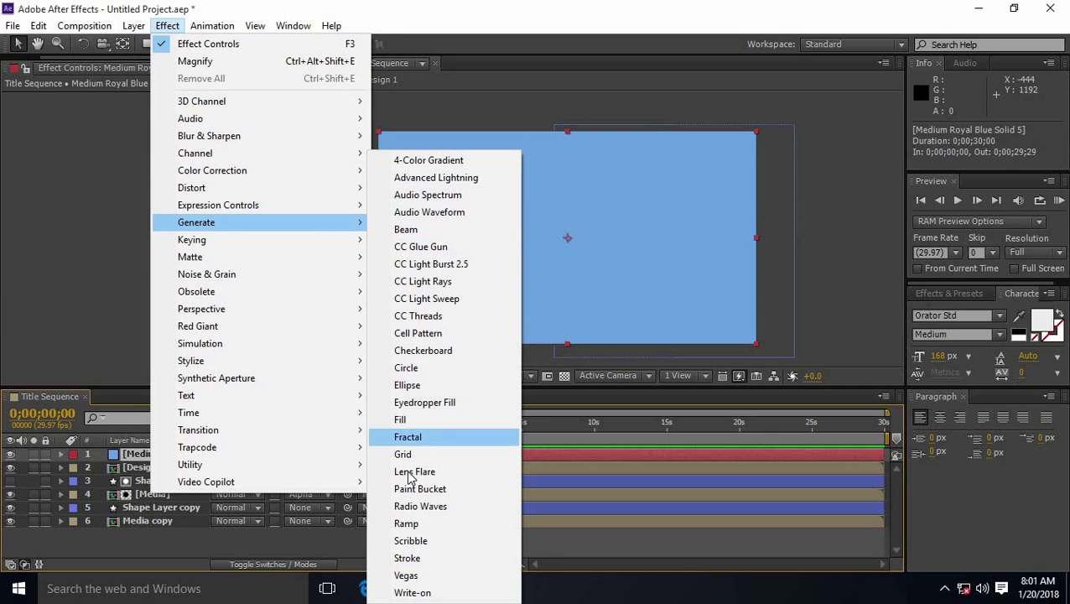
{"action": "left_click", "coordinate": [406, 523]}
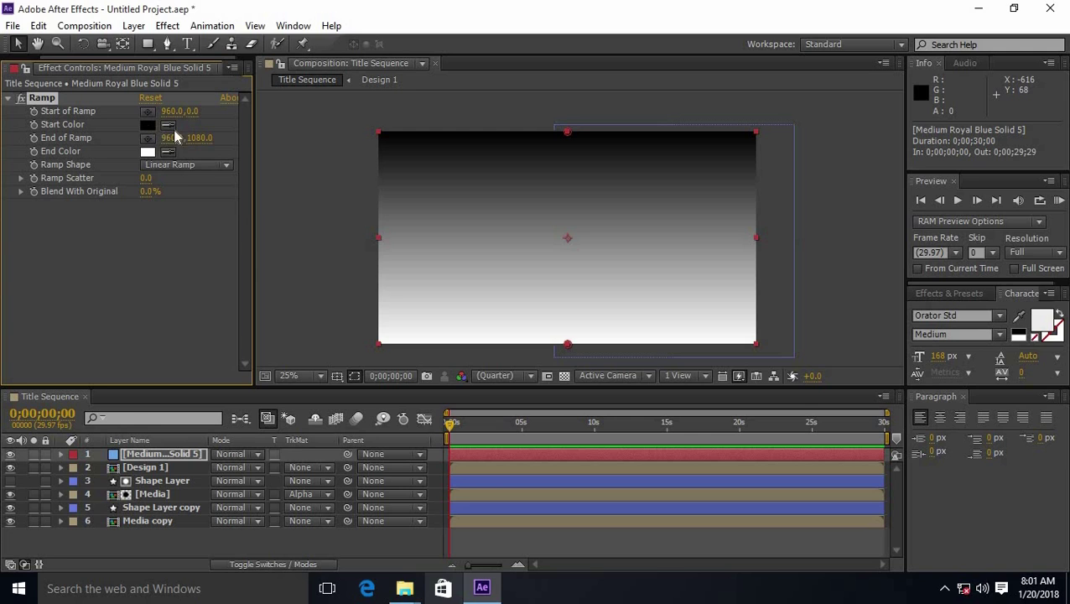
{"action": "left_click", "coordinate": [176, 165]}
{"action": "left_click", "coordinate": [175, 200]}
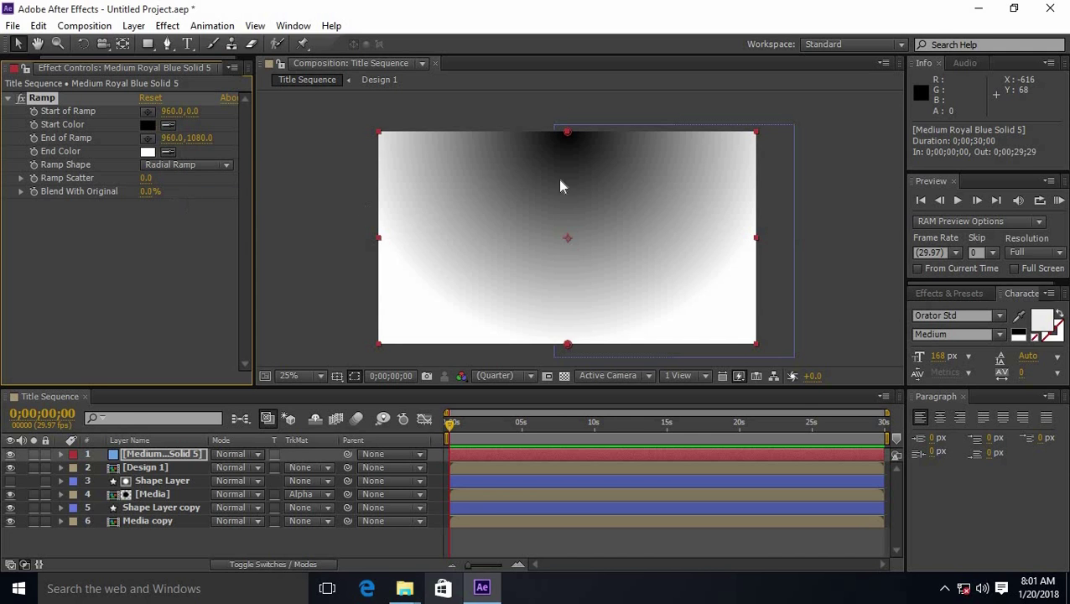
{"action": "left_click_drag", "start_coordinate": [567, 134], "coordinate": [567, 243]}
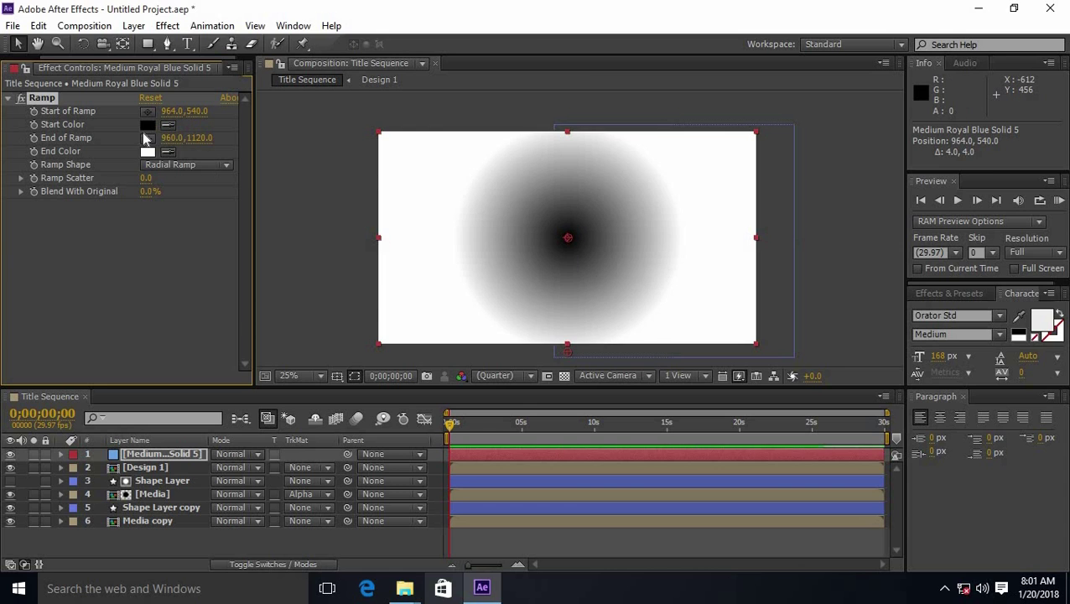
- Make the Ramp start colour white and end colour black, with End of Ramp at 960, 1728
{"action": "left_click", "coordinate": [147, 125]}
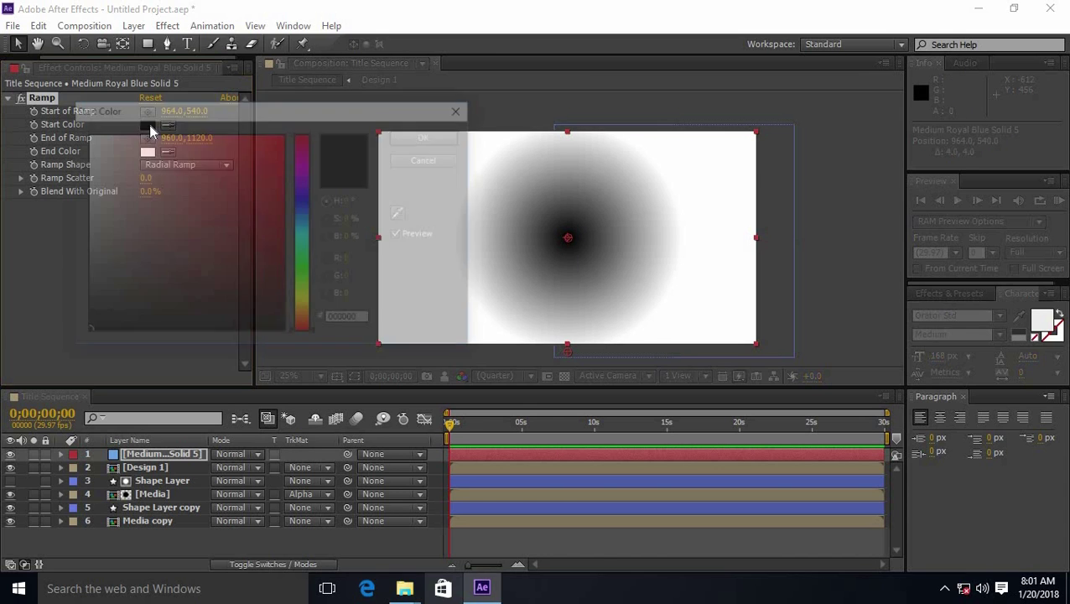
{"action": "left_click_drag", "start_coordinate": [104, 173], "coordinate": [2, 63]}
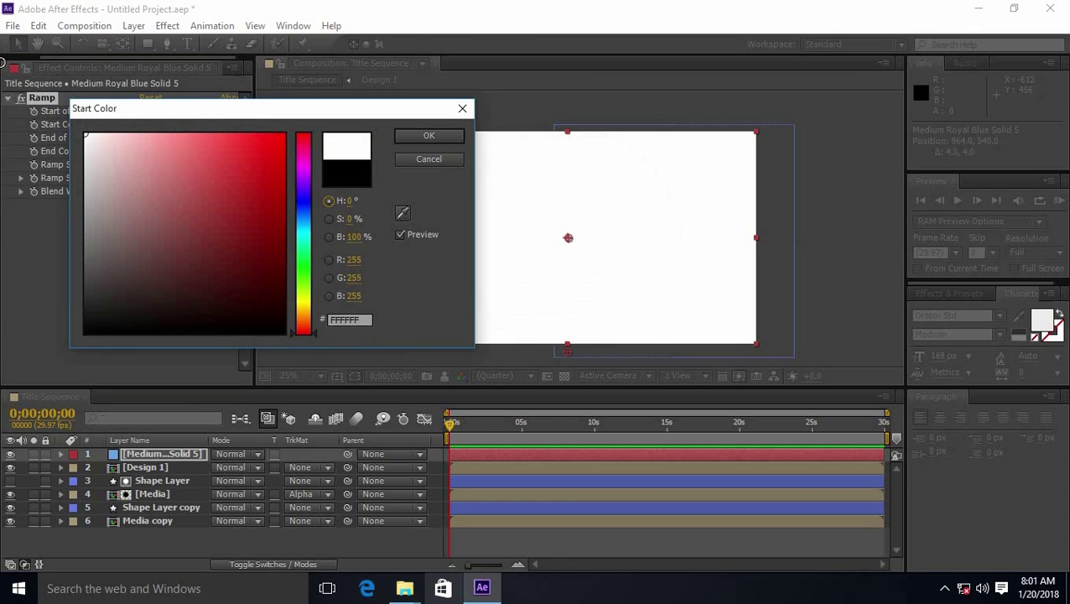
{"action": "left_click", "coordinate": [445, 135]}
{"action": "left_click", "coordinate": [147, 152]}
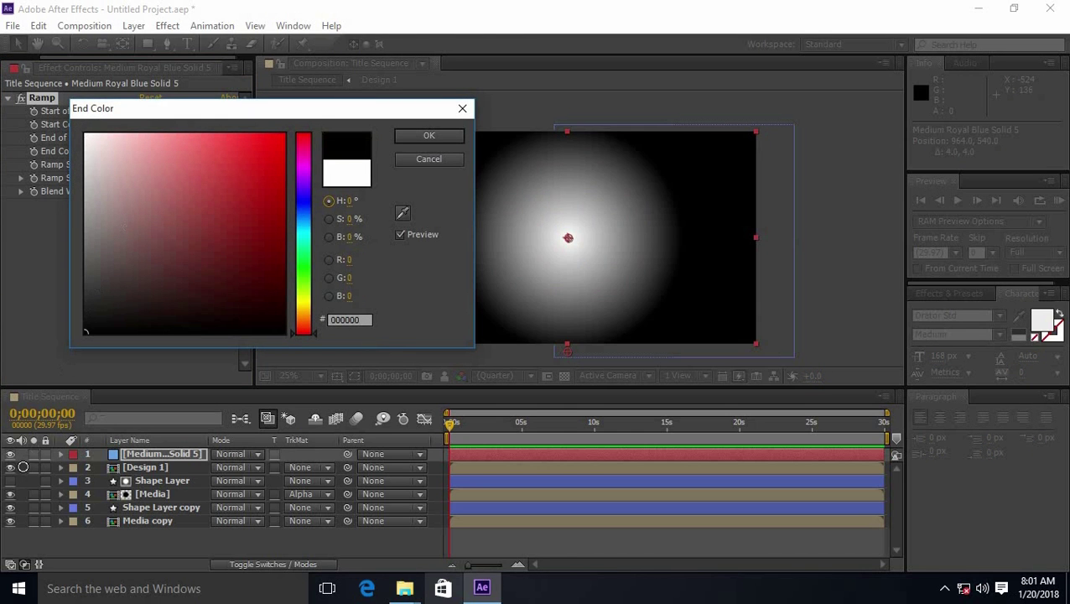
{"action": "left_click", "coordinate": [430, 135]}
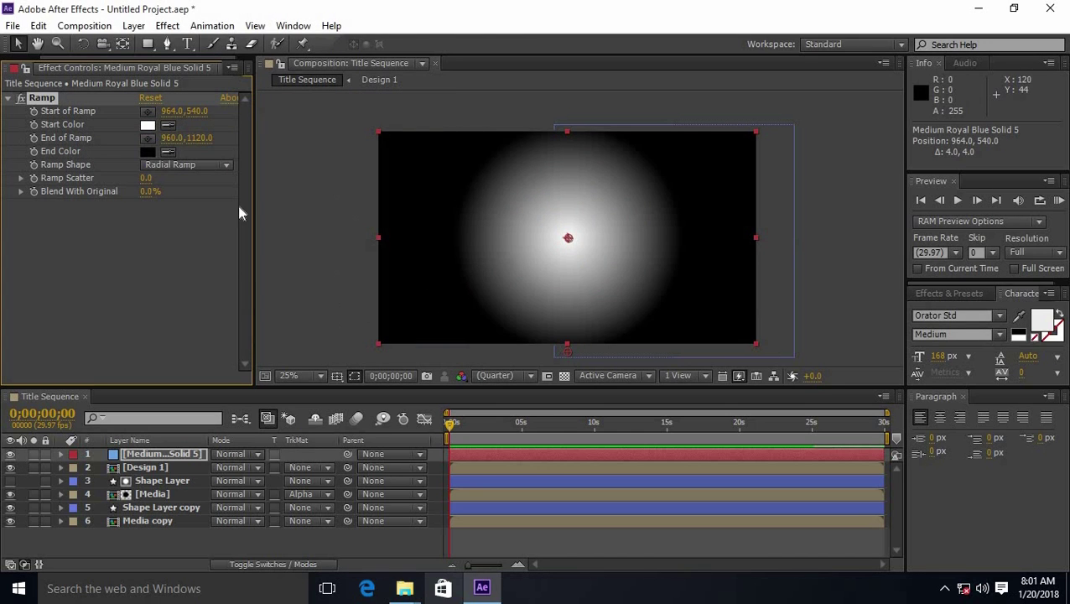
{"action": "left_click_drag", "start_coordinate": [195, 142], "coordinate": [665, 146]}
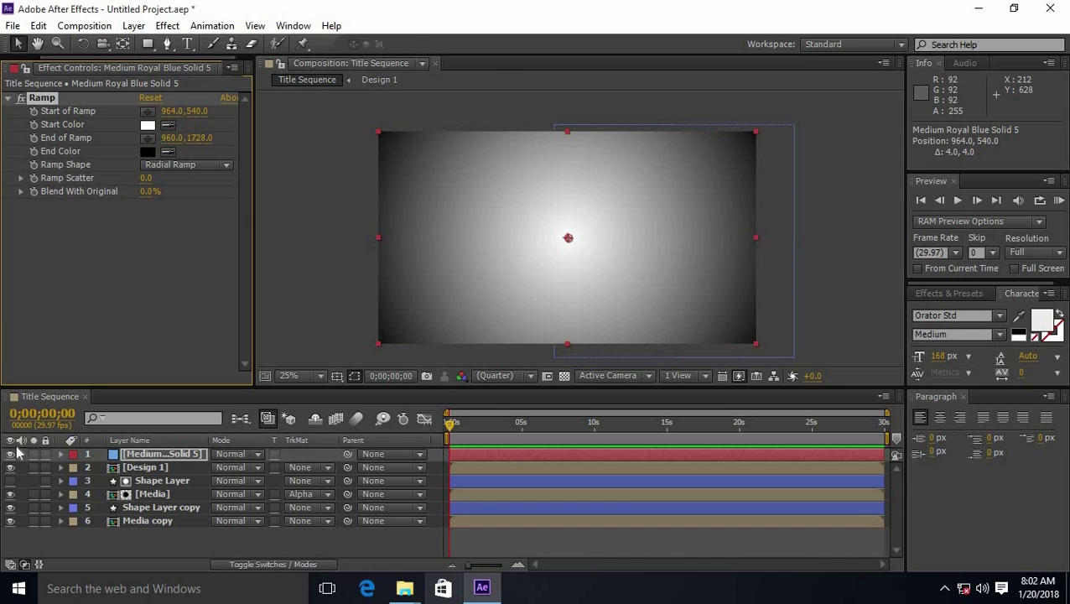
{"action": "left_click", "coordinate": [172, 549]}
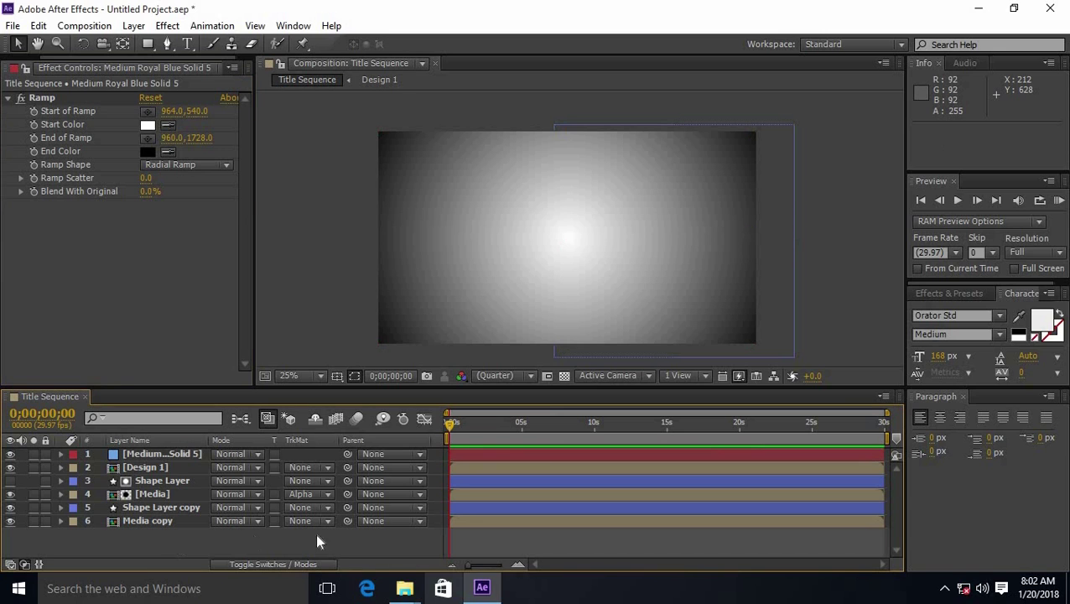
- Change Solid 5's blend mode from Normal to Overlay
{"action": "left_click", "coordinate": [155, 453]}
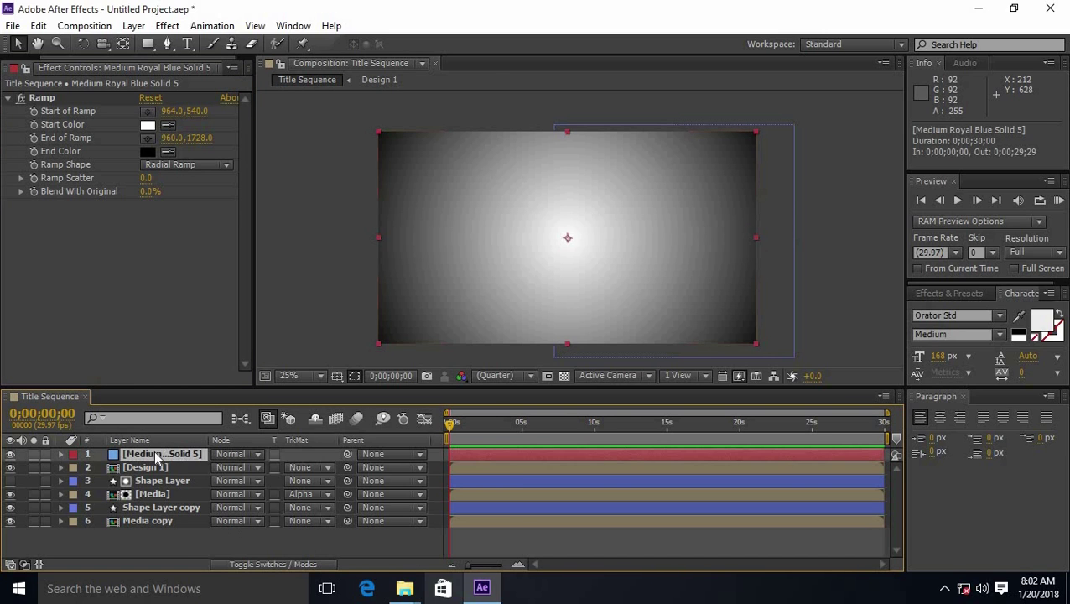
{"action": "left_click", "coordinate": [238, 453]}
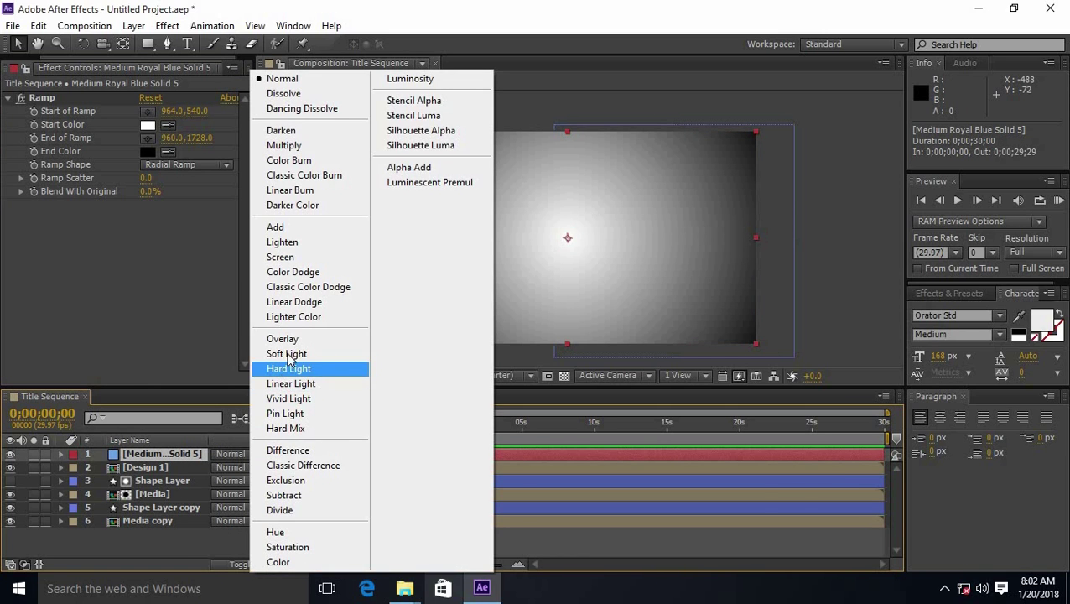
{"action": "left_click", "coordinate": [287, 339]}
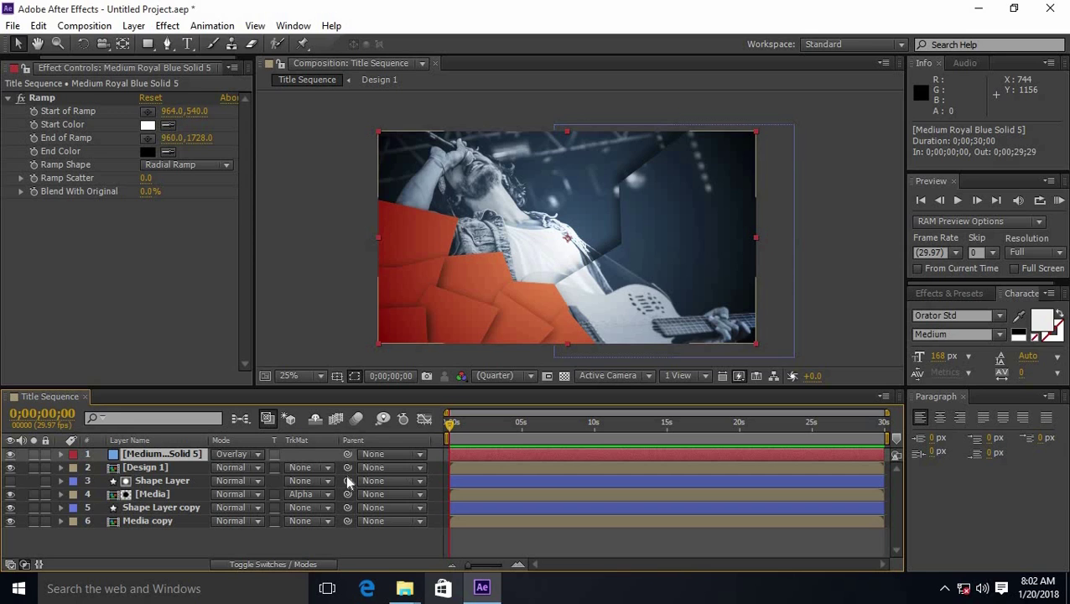
{"action": "left_click", "coordinate": [61, 454]}
{"action": "left_click", "coordinate": [74, 479]}
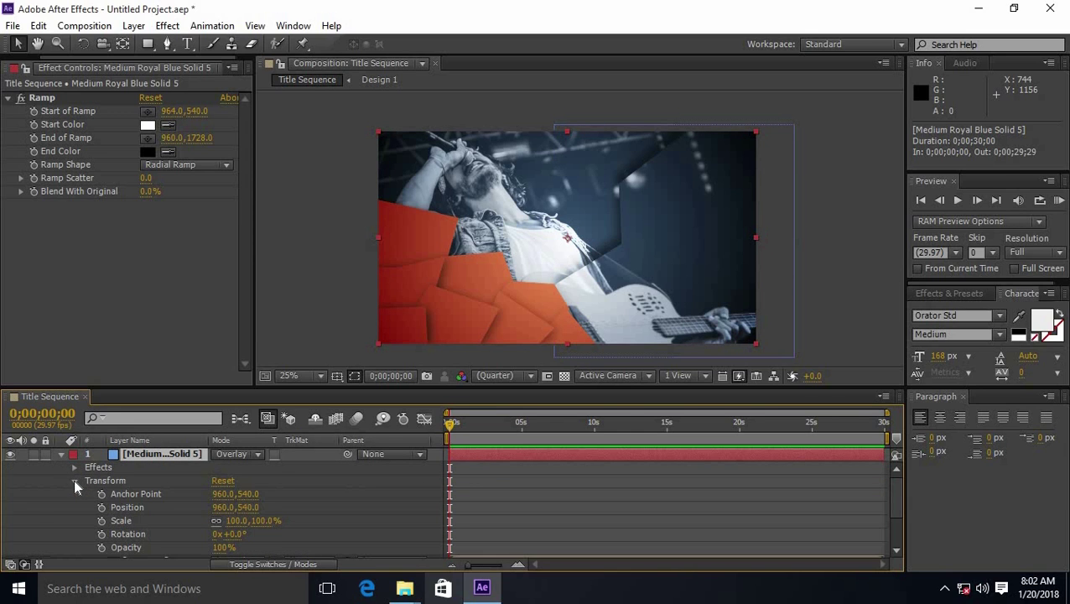
{"action": "scroll", "coordinate": [227, 508], "scroll_direction": "down", "scroll_amount": 1}
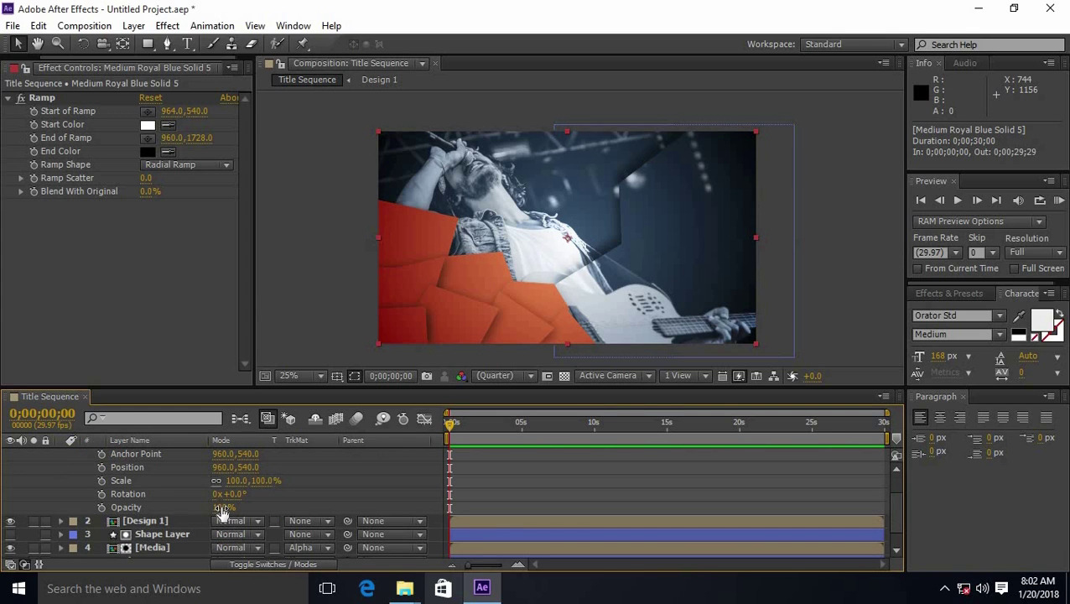
{"action": "left_click_drag", "start_coordinate": [218, 508], "coordinate": [217, 508]}
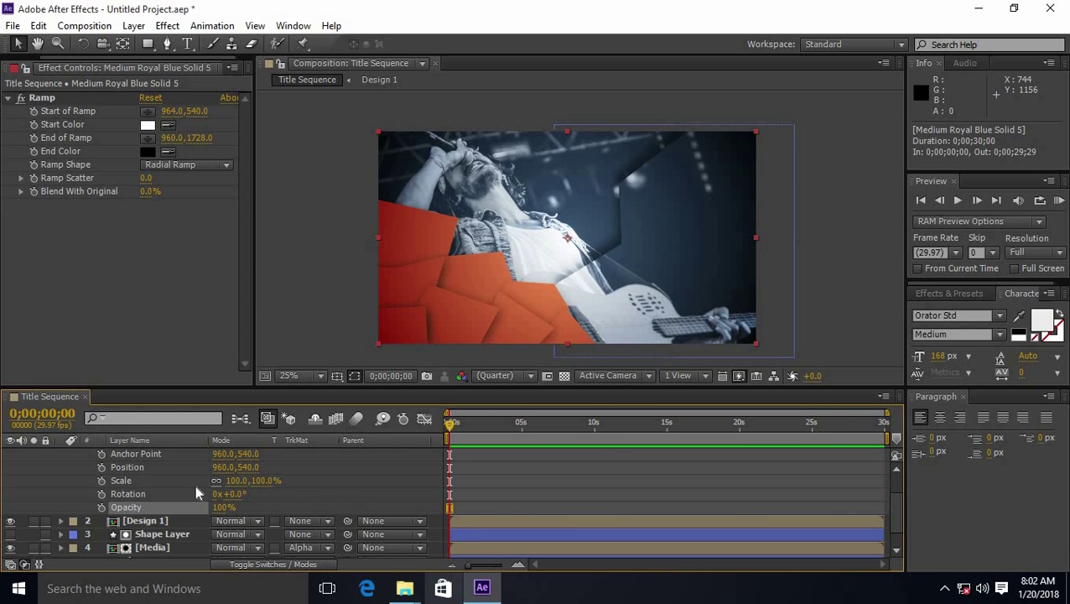
{"action": "scroll", "coordinate": [143, 483], "scroll_direction": "up", "scroll_amount": 1}
{"action": "left_click", "coordinate": [62, 453]}
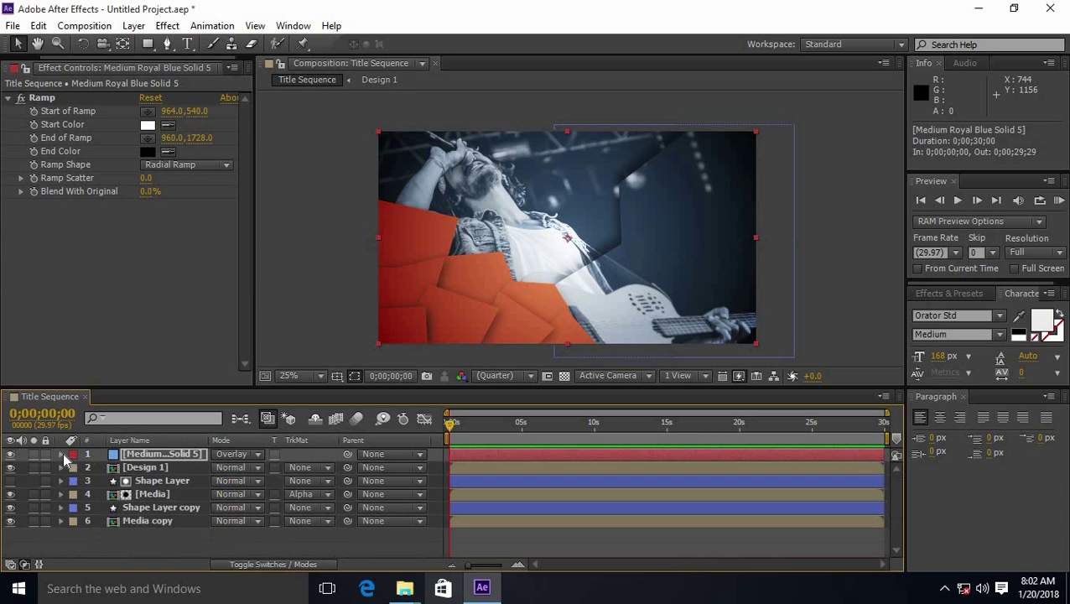
{"action": "left_click", "coordinate": [251, 537]}
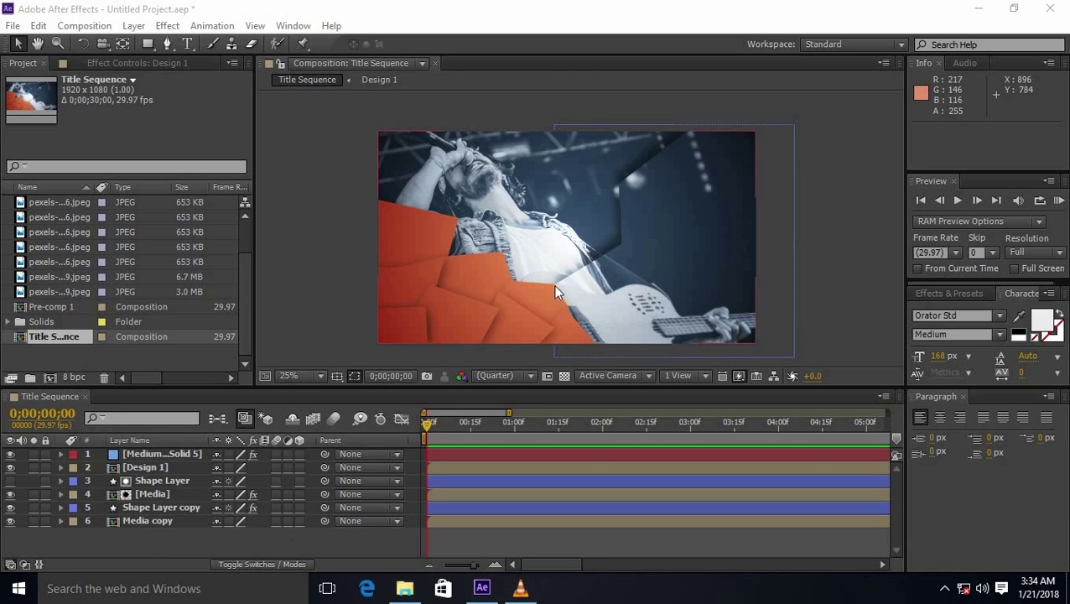
{"action": "left_click_drag", "start_coordinate": [141, 546], "coordinate": [148, 474]}
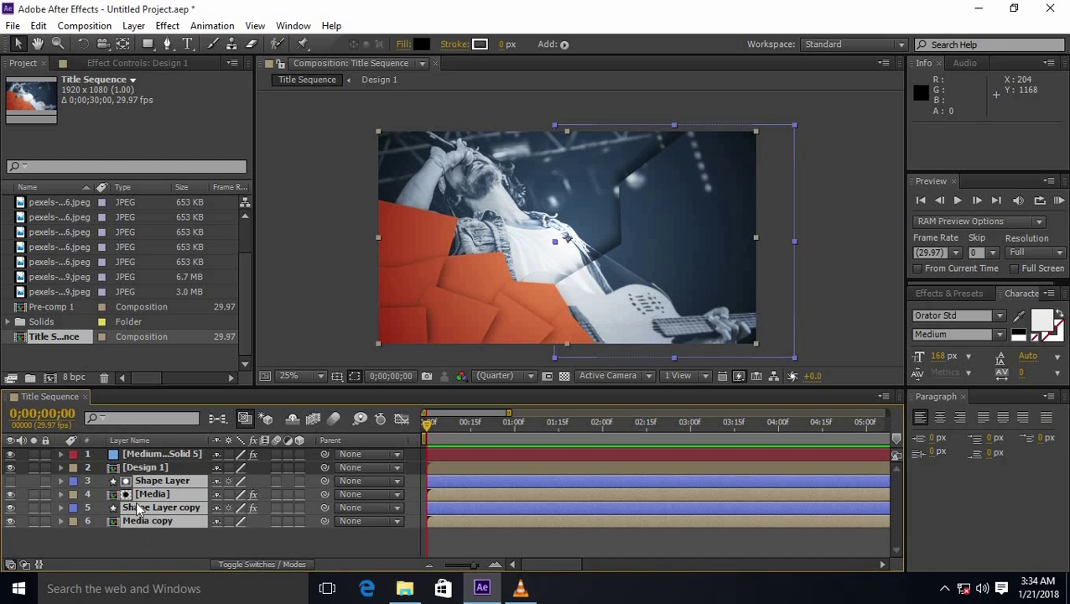
- Pre-compose Shape Layer, Media and their copies into a new composition named Design 2
{"action": "right_click", "coordinate": [149, 497]}
{"action": "left_click", "coordinate": [180, 472]}
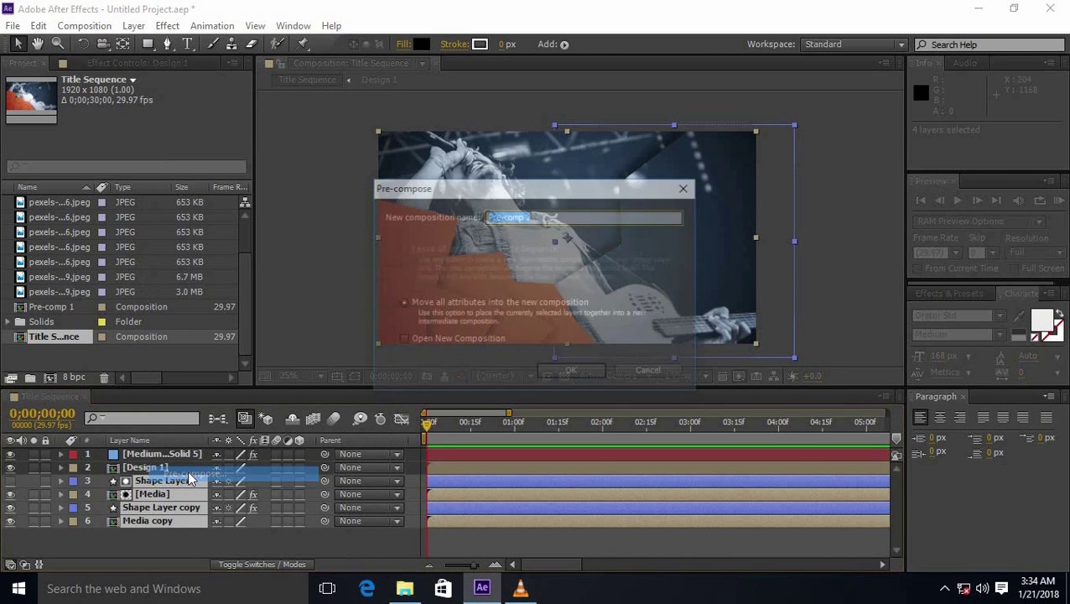
{"action": "type", "text": "Design"}
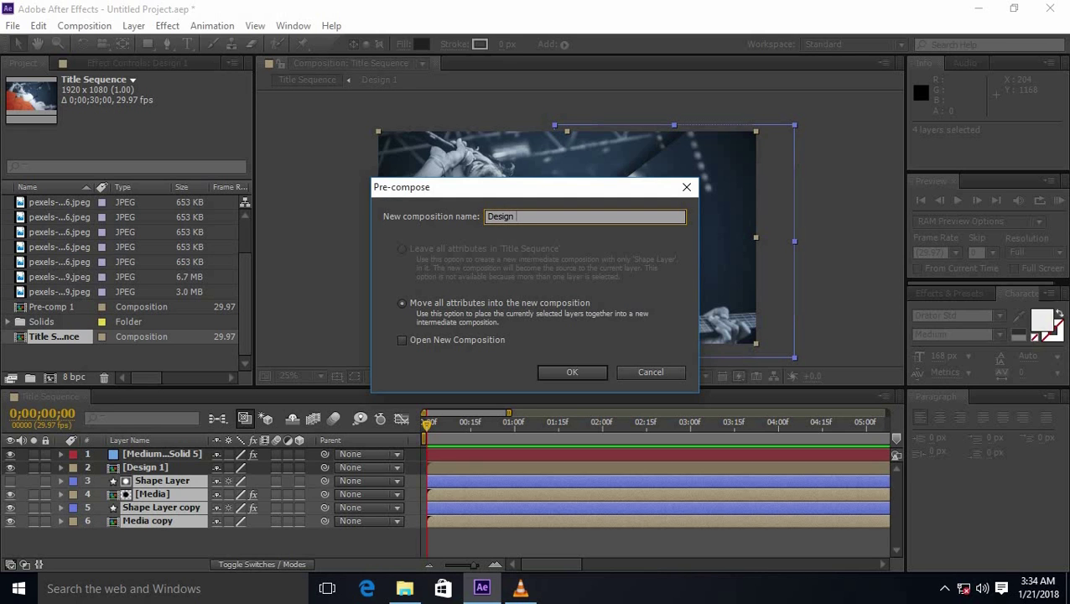
{"action": "key", "text": "Return"}
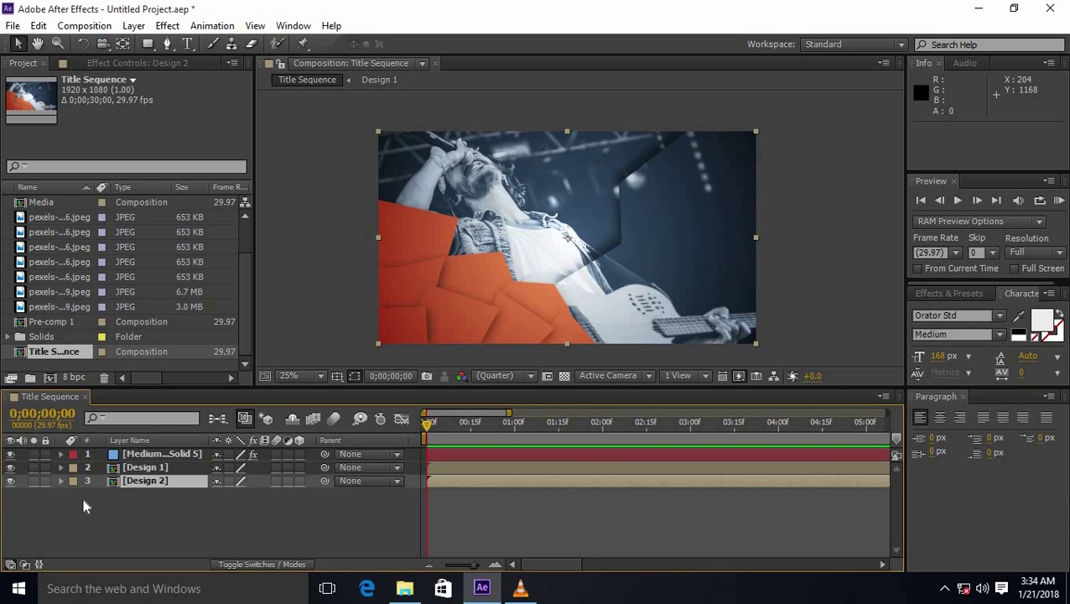
{"action": "left_click", "coordinate": [82, 505]}
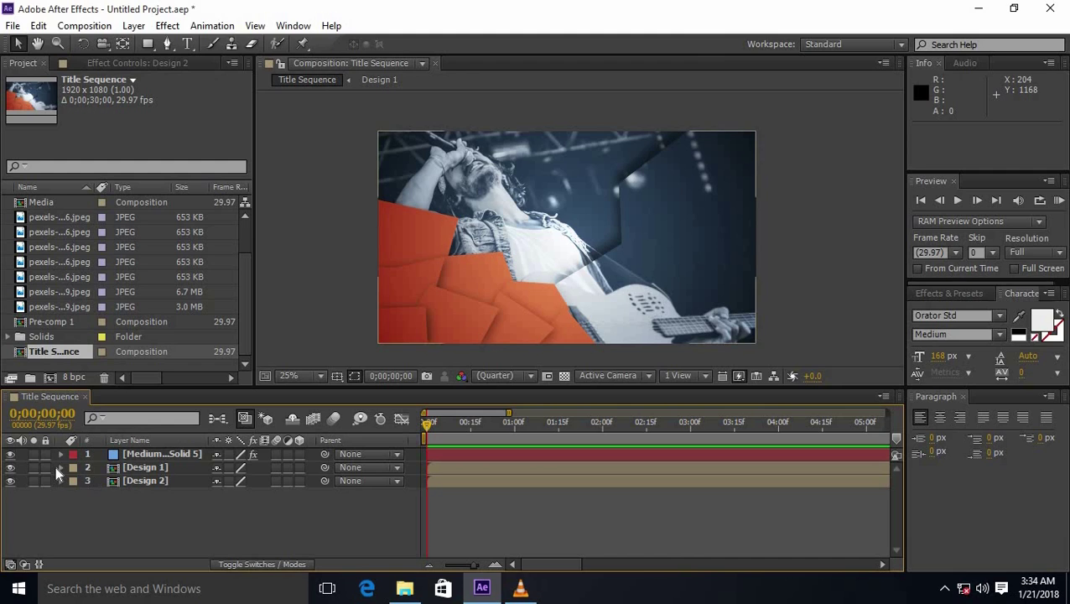
- Set a starting Scale keyframe of 206% on the Design 1 layer
{"action": "left_click", "coordinate": [61, 467]}
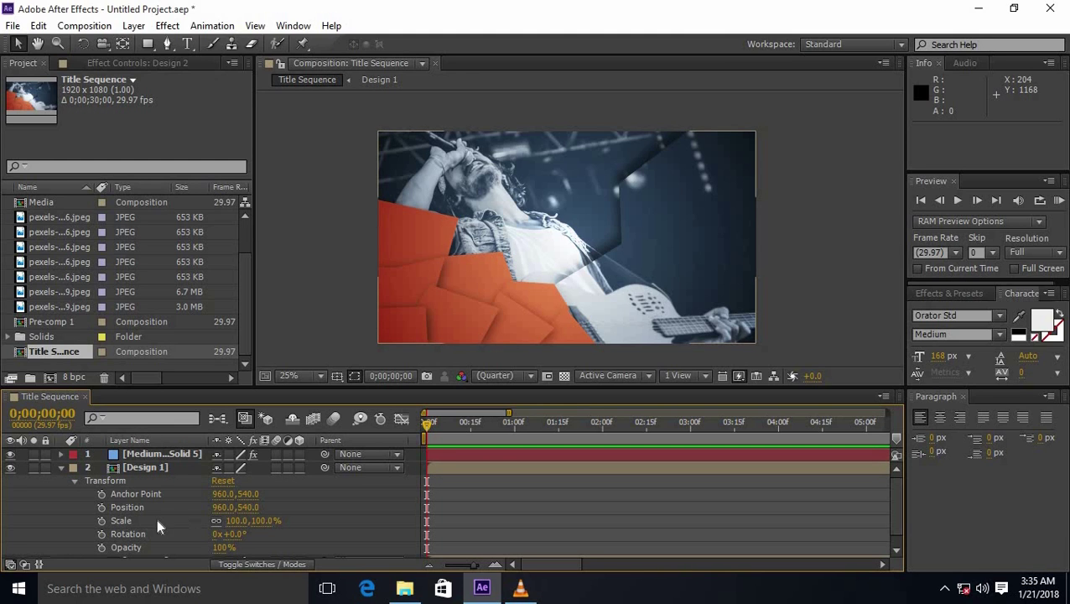
{"action": "left_click", "coordinate": [101, 519]}
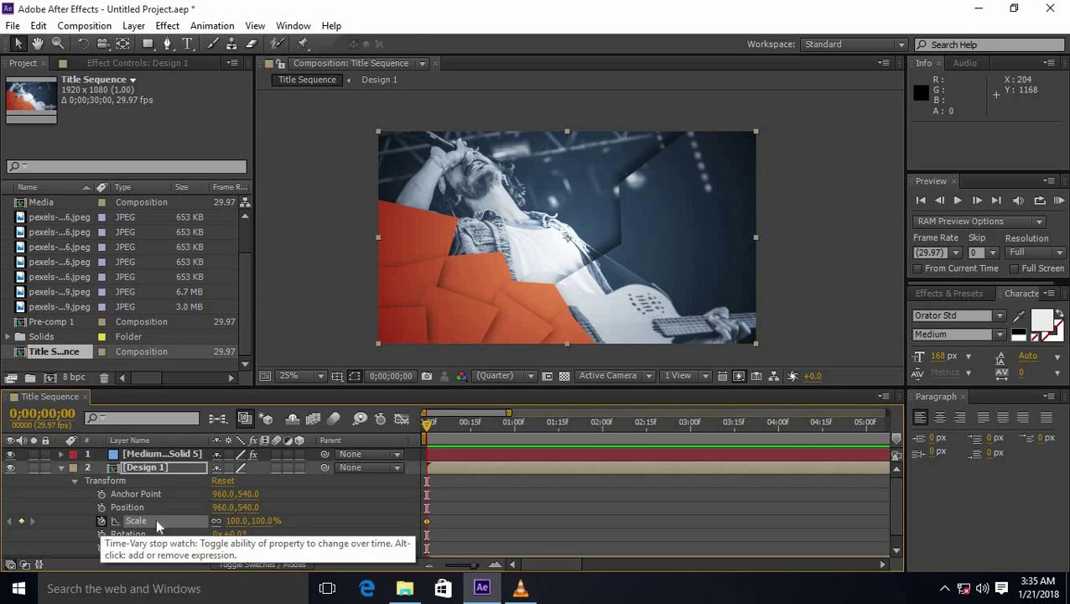
{"action": "left_click_drag", "start_coordinate": [238, 524], "coordinate": [322, 524]}
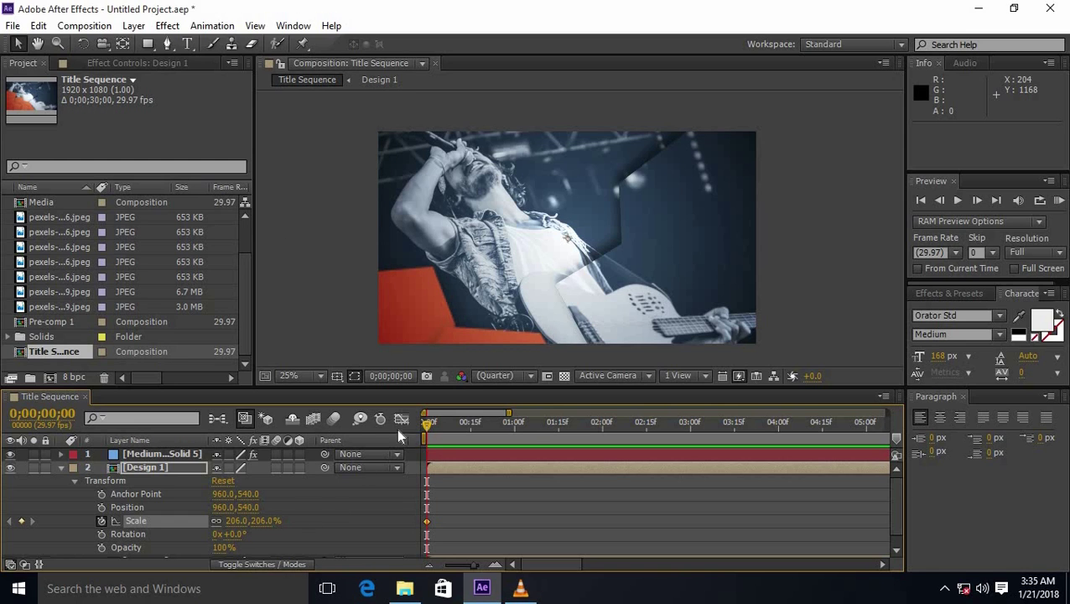
- Add a 110% Scale keyframe at 0;00;00;26 and preview the shrink
{"action": "left_click_drag", "start_coordinate": [473, 563], "coordinate": [444, 564]}
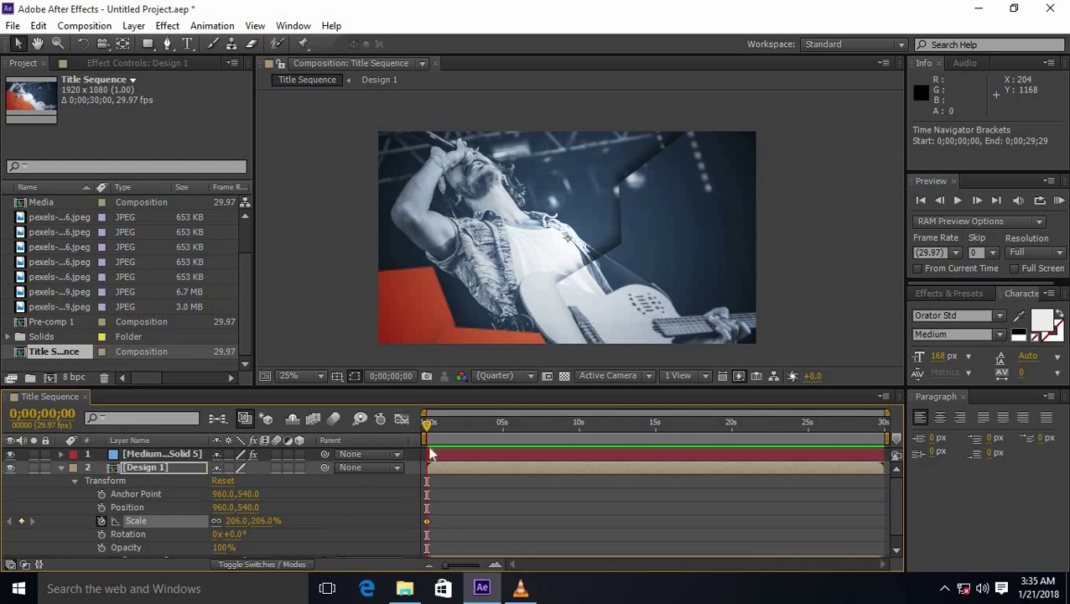
{"action": "left_click", "coordinate": [430, 423]}
{"action": "left_click_drag", "start_coordinate": [430, 423], "coordinate": [441, 423]}
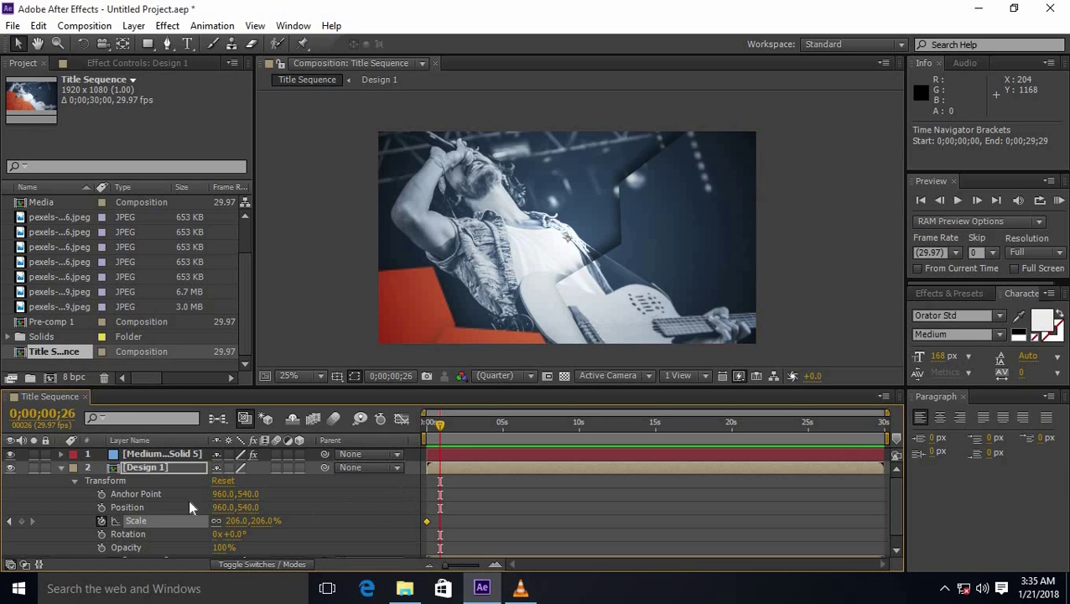
{"action": "left_click_drag", "start_coordinate": [247, 521], "coordinate": [183, 526]}
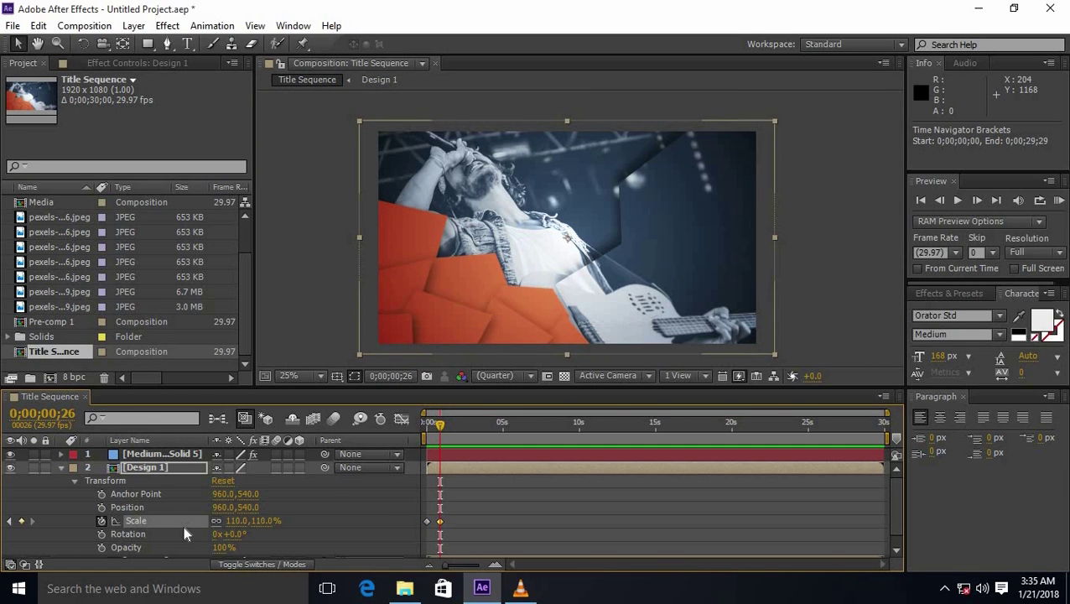
{"action": "key", "text": "space"}
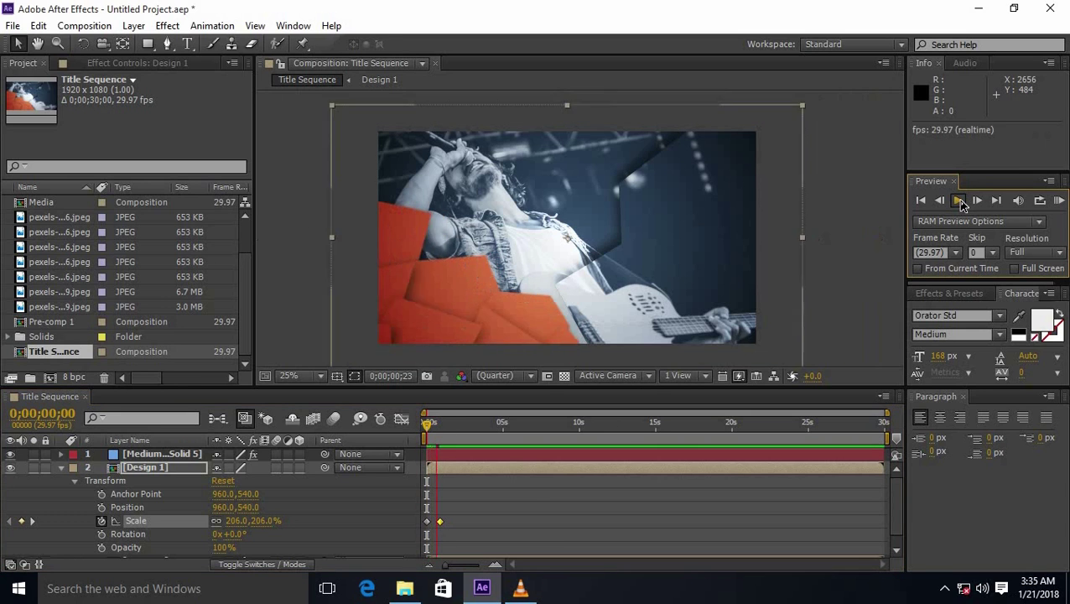
- Select both Design 1 Scale keyframes and open their context menu
{"action": "left_click", "coordinate": [455, 519]}
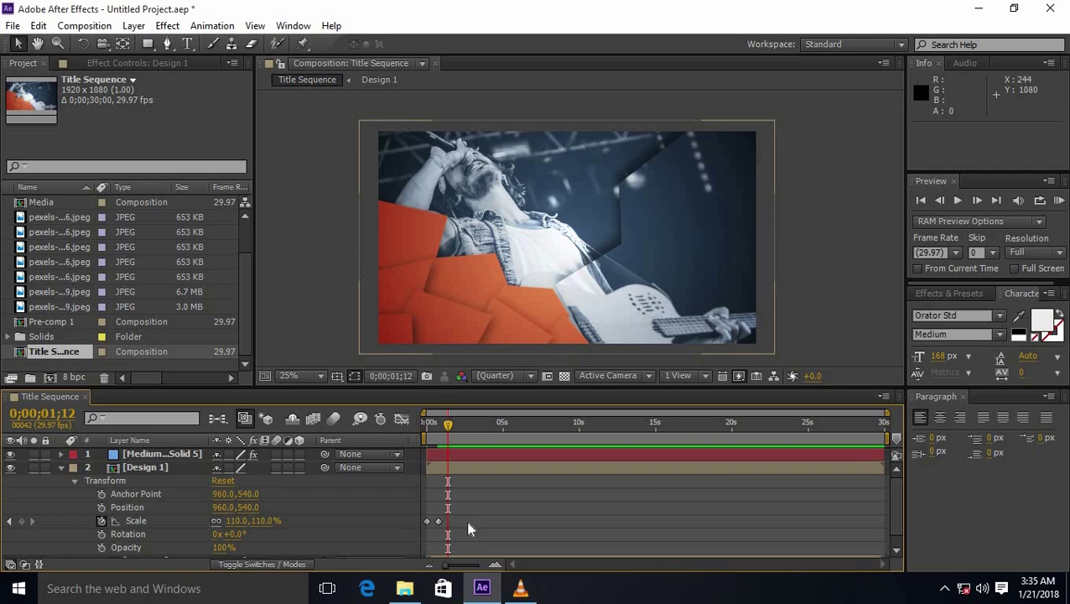
{"action": "left_click_drag", "start_coordinate": [464, 518], "coordinate": [411, 527]}
{"action": "left_click", "coordinate": [415, 457]}
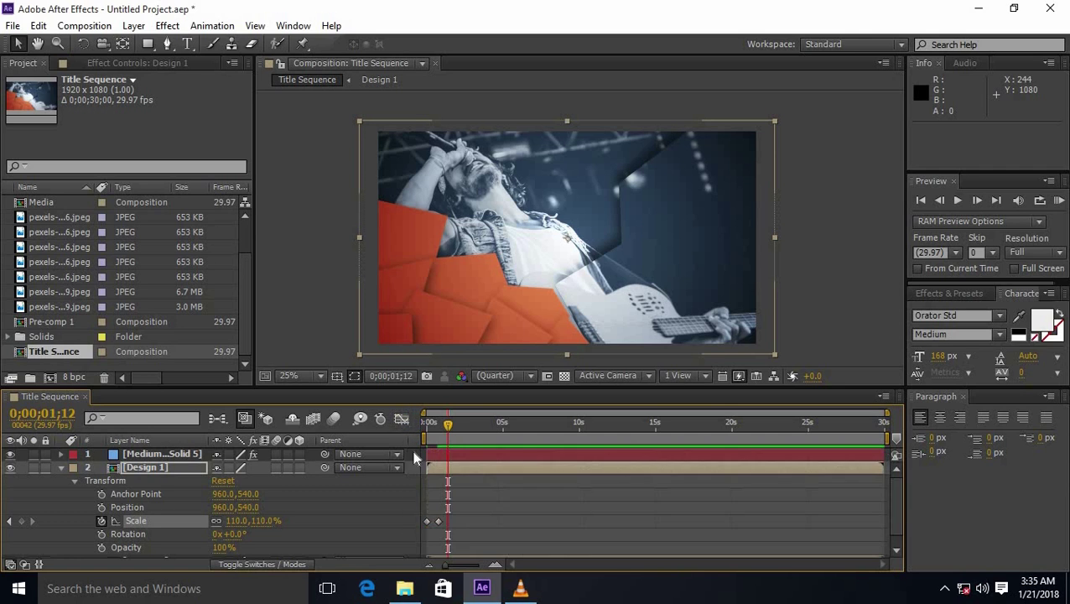
{"action": "left_click_drag", "start_coordinate": [408, 524], "coordinate": [410, 525]}
{"action": "right_click", "coordinate": [438, 521]}
- Apply Easy Ease to the Scale keyframes and pull the influence to about 65% in the Graph Editor
{"action": "mouse_move", "coordinate": [577, 513]}
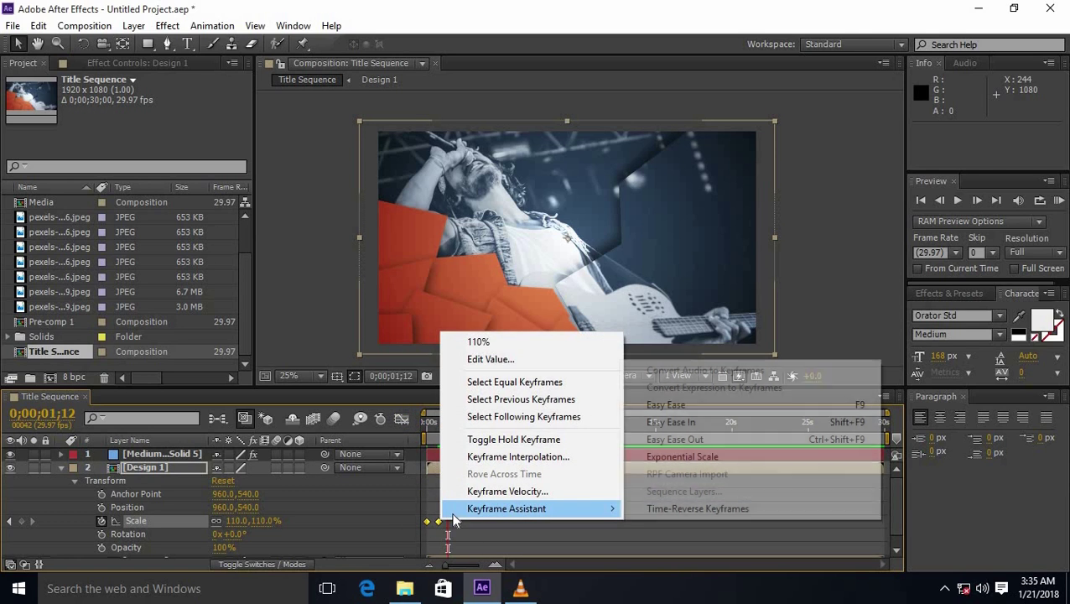
{"action": "left_click", "coordinate": [721, 407]}
{"action": "left_click", "coordinate": [401, 421]}
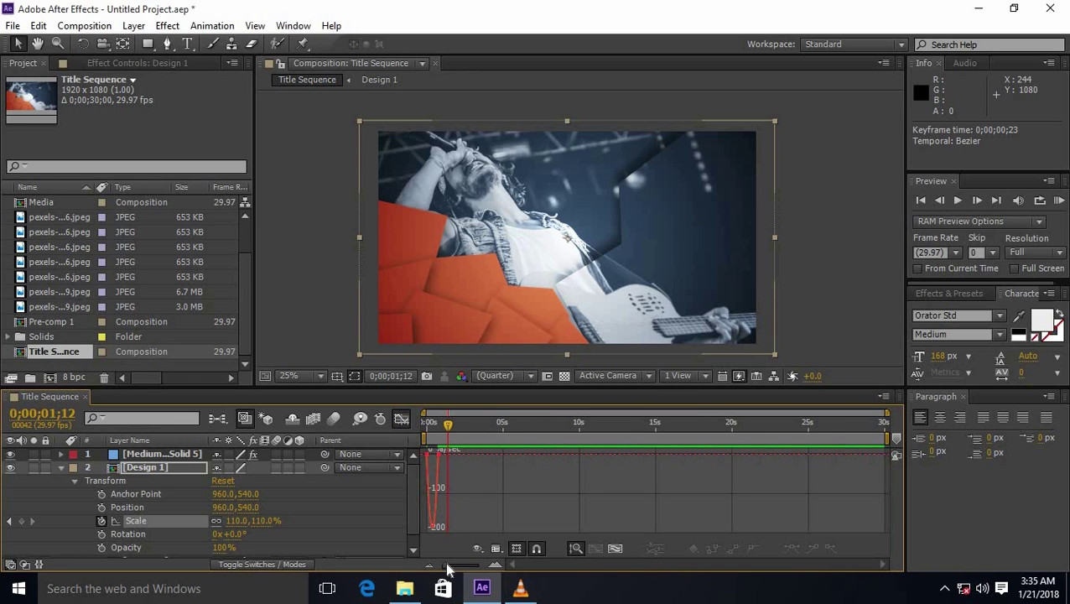
{"action": "left_click_drag", "start_coordinate": [446, 569], "coordinate": [474, 568]}
{"action": "left_click_drag", "start_coordinate": [482, 456], "coordinate": [449, 454]}
- Preview the eased scale-down from the start and return to the full 30-second layer view
{"action": "key", "text": "space"}
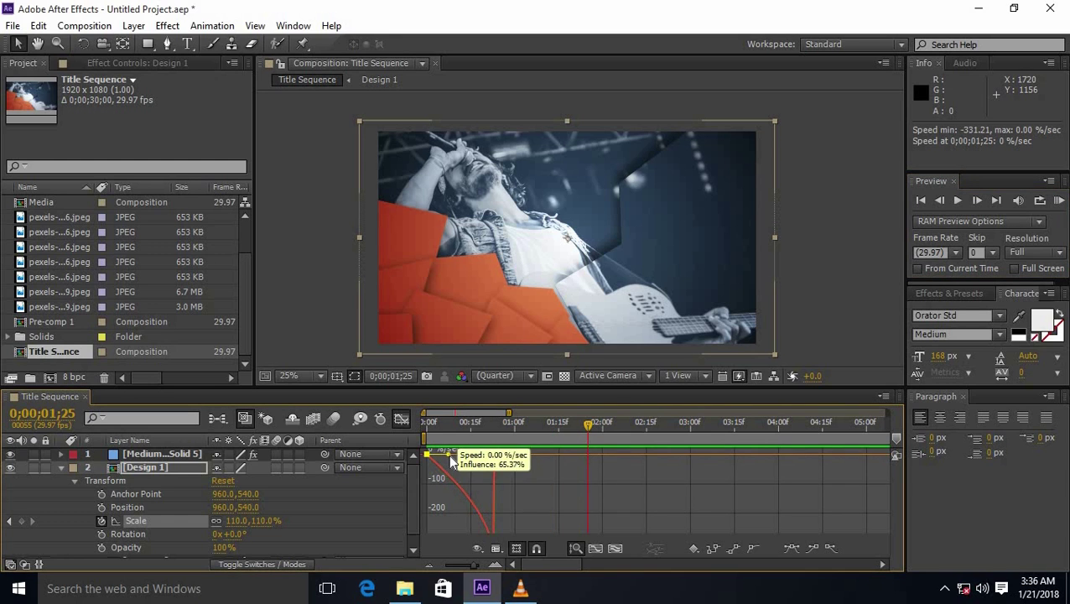
{"action": "key", "text": "Home"}
{"action": "left_click", "coordinate": [960, 201]}
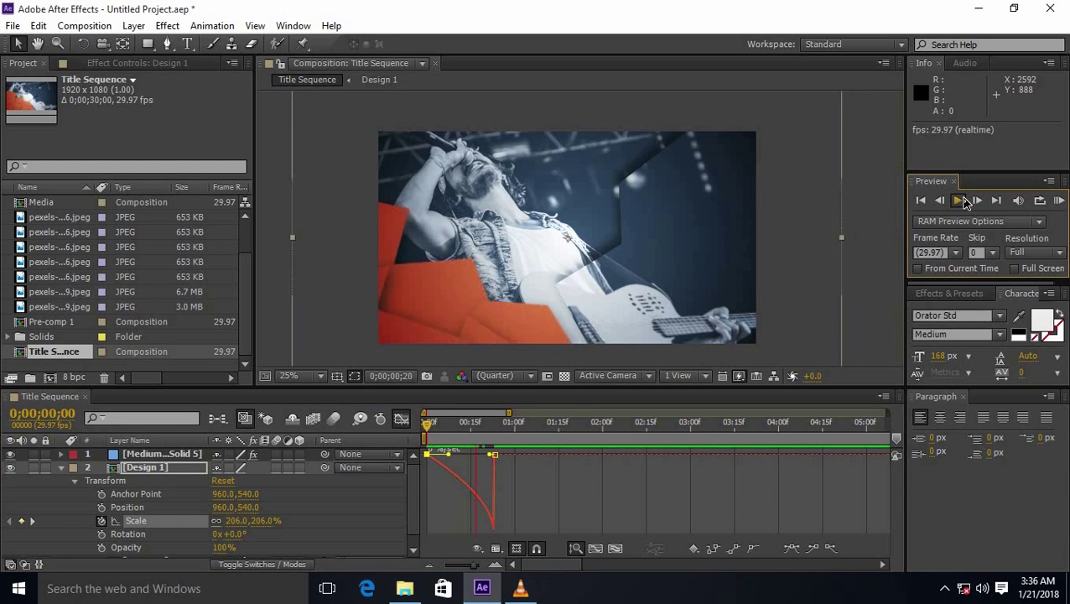
{"action": "left_click", "coordinate": [826, 275]}
{"action": "key", "text": "Home"}
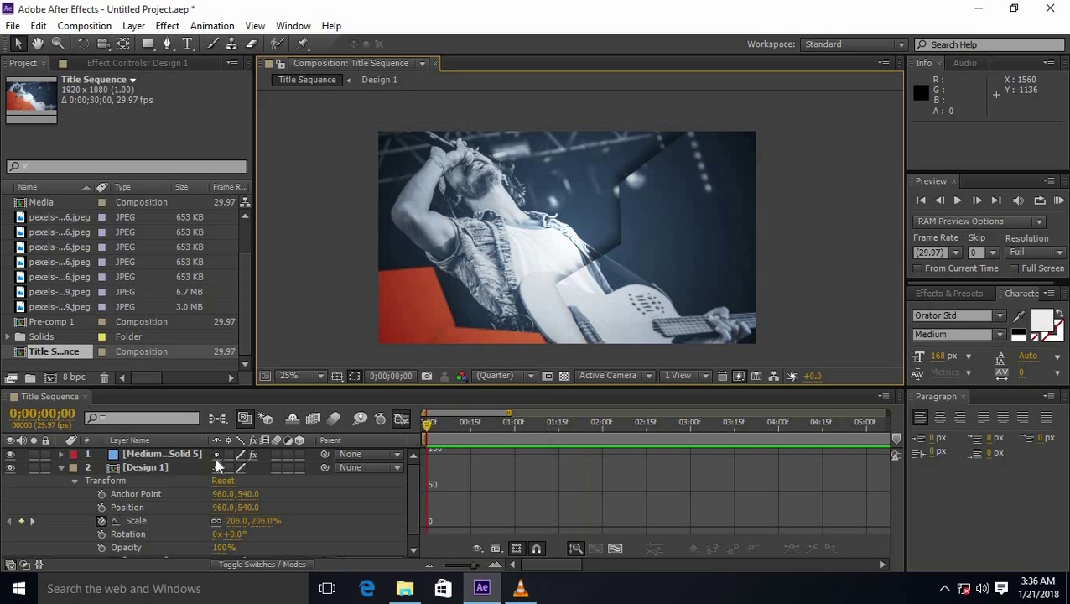
{"action": "left_click", "coordinate": [401, 418]}
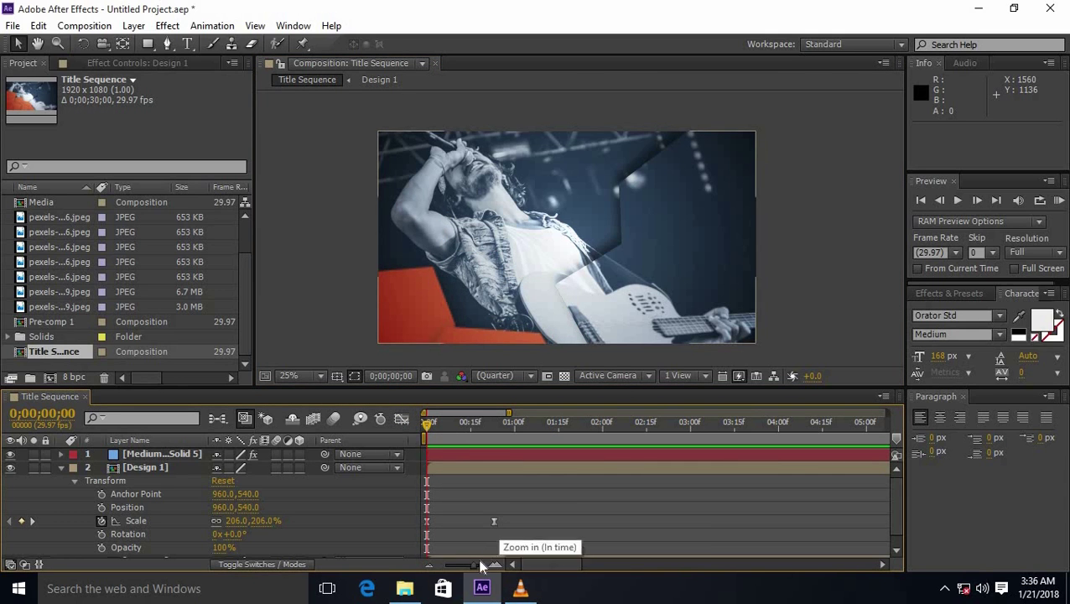
{"action": "left_click_drag", "start_coordinate": [474, 563], "coordinate": [431, 567]}
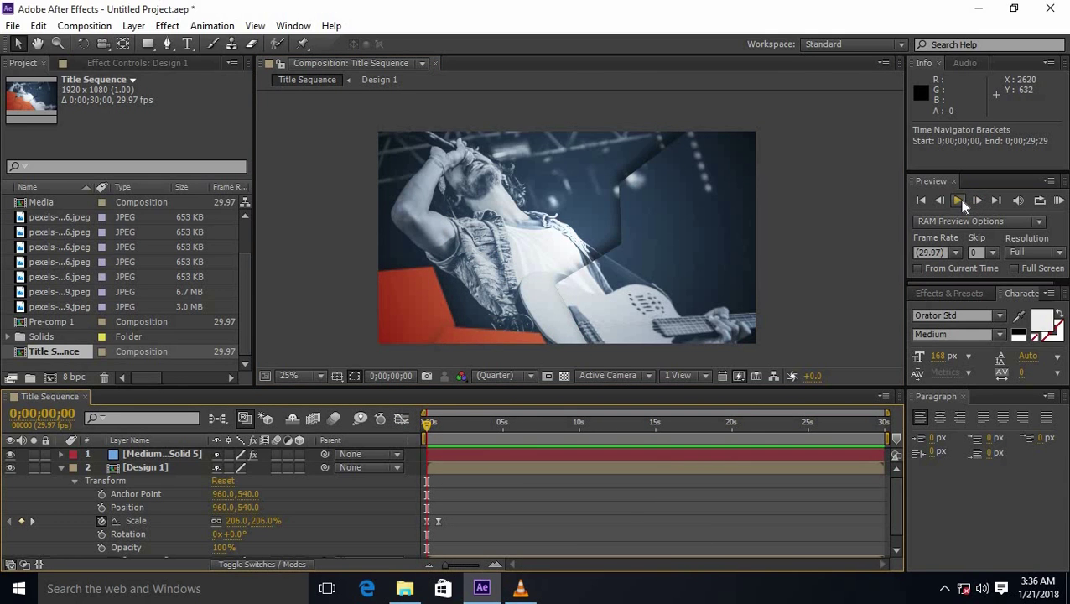
{"action": "left_click", "coordinate": [958, 201]}
{"action": "left_click", "coordinate": [811, 292]}
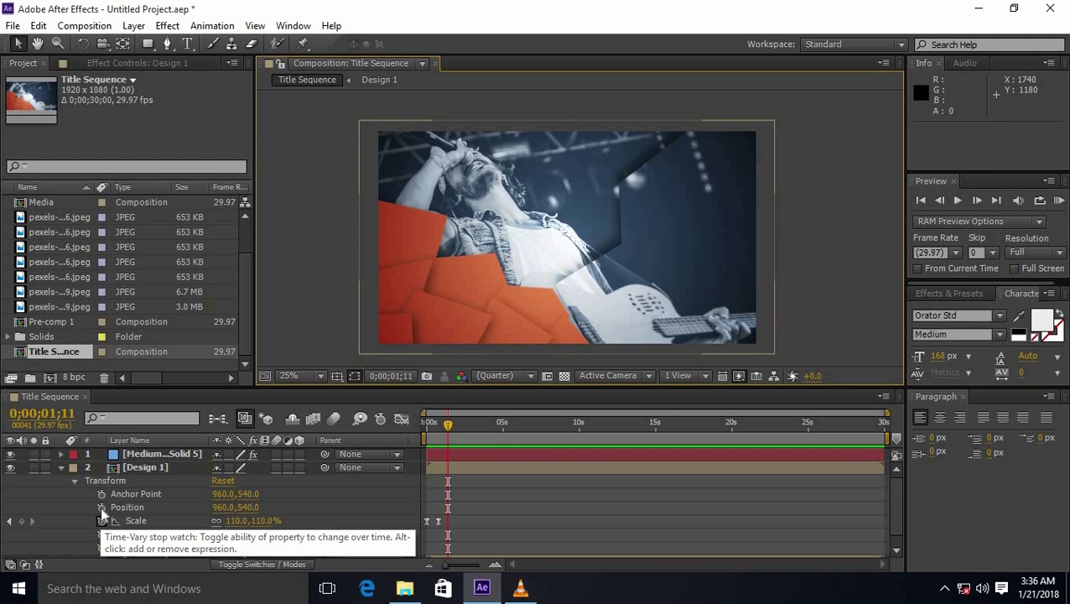
- Locate where the scale-down finishes, around 0;00;00;25, on a zoomed timeline
{"action": "left_click_drag", "start_coordinate": [447, 429], "coordinate": [438, 429]}
{"action": "left_click", "coordinate": [437, 520]}
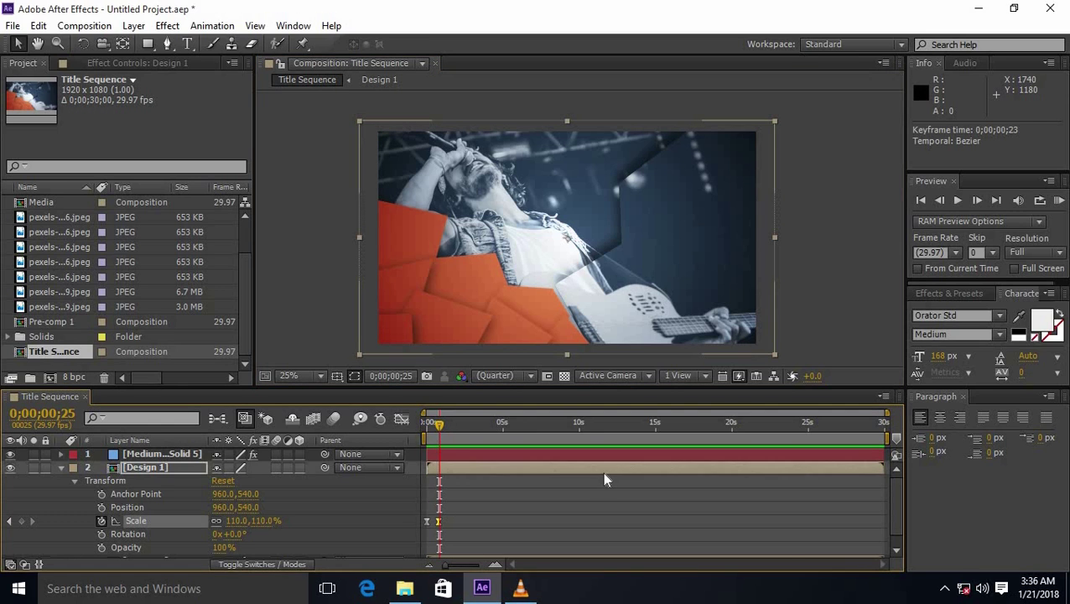
{"action": "left_click_drag", "start_coordinate": [453, 567], "coordinate": [470, 568]}
{"action": "left_click_drag", "start_coordinate": [468, 428], "coordinate": [467, 442]}
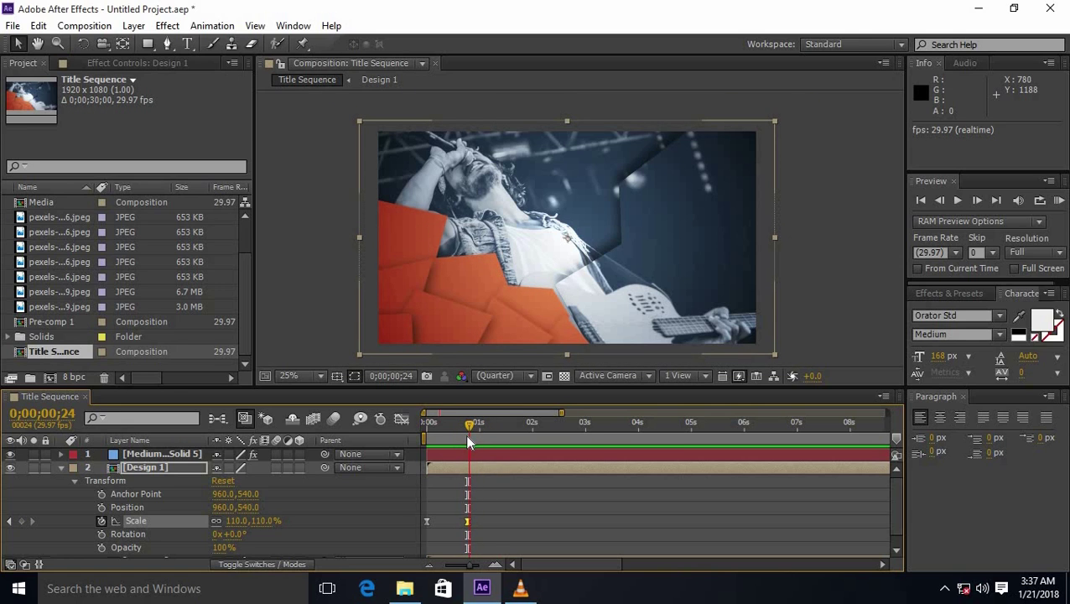
- Keyframe Design 1's X position from 960 to 1048, ending just after 0;00;01;11
{"action": "left_click", "coordinate": [103, 508]}
{"action": "left_click_drag", "start_coordinate": [470, 424], "coordinate": [499, 422]}
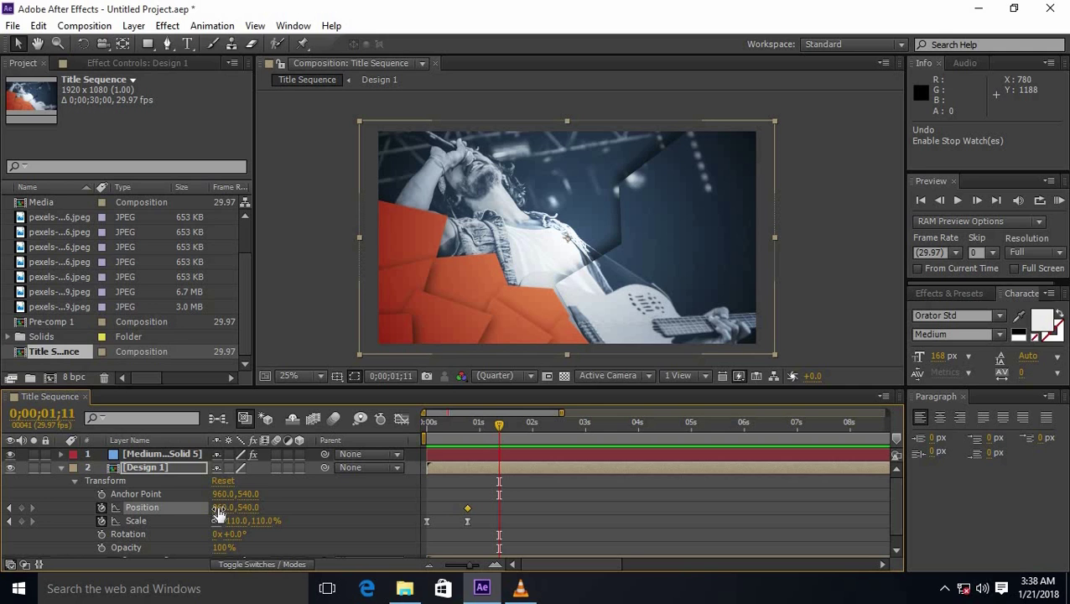
{"action": "left_click_drag", "start_coordinate": [219, 507], "coordinate": [283, 502]}
{"action": "left_click", "coordinate": [957, 201]}
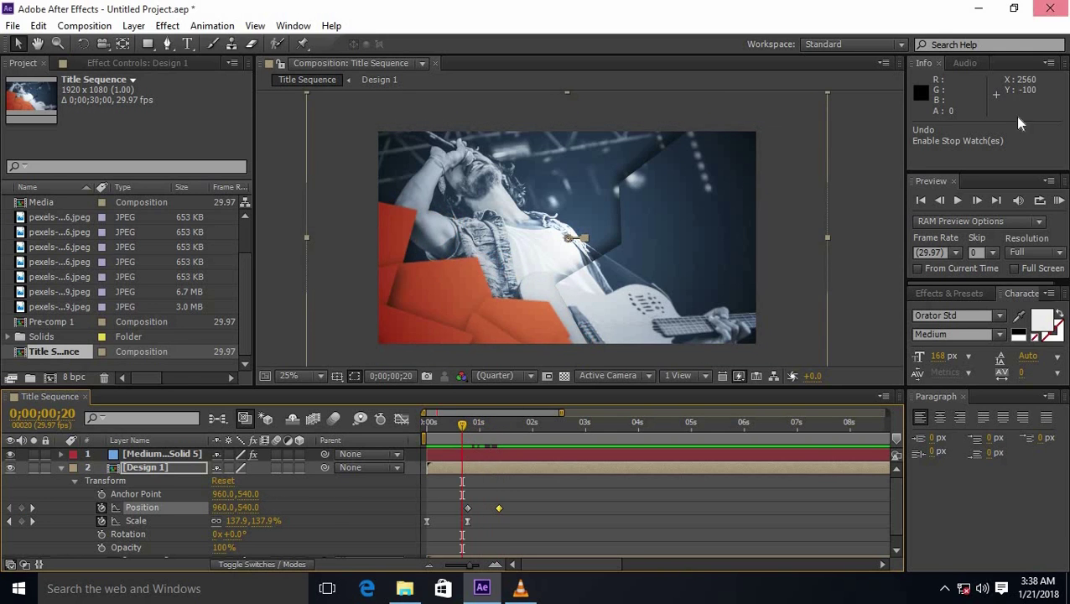
{"action": "left_click", "coordinate": [514, 422]}
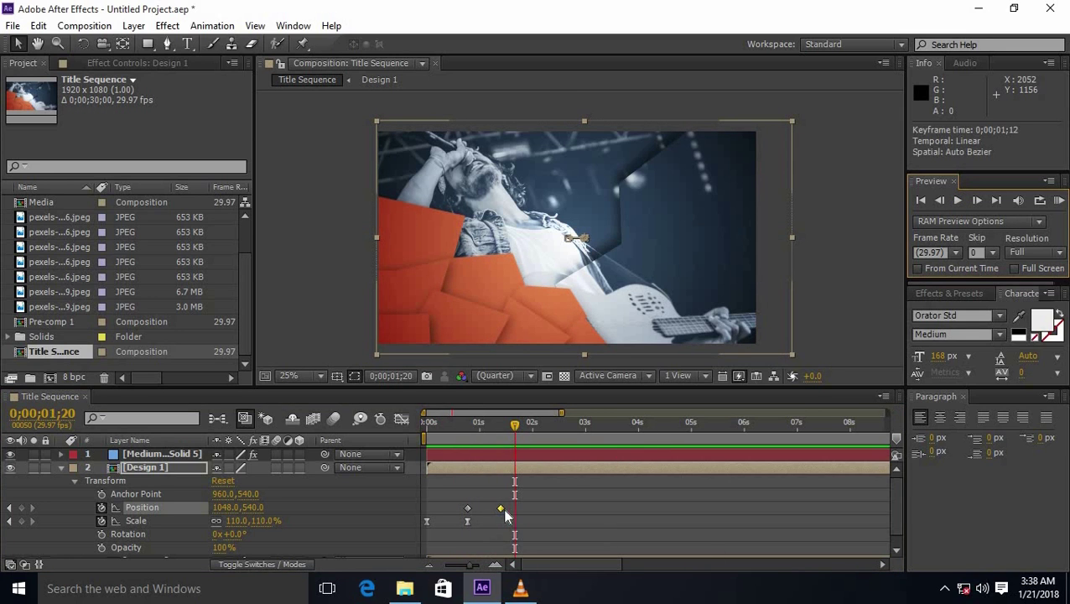
{"action": "left_click_drag", "start_coordinate": [499, 507], "coordinate": [517, 508]}
{"action": "left_click", "coordinate": [958, 203]}
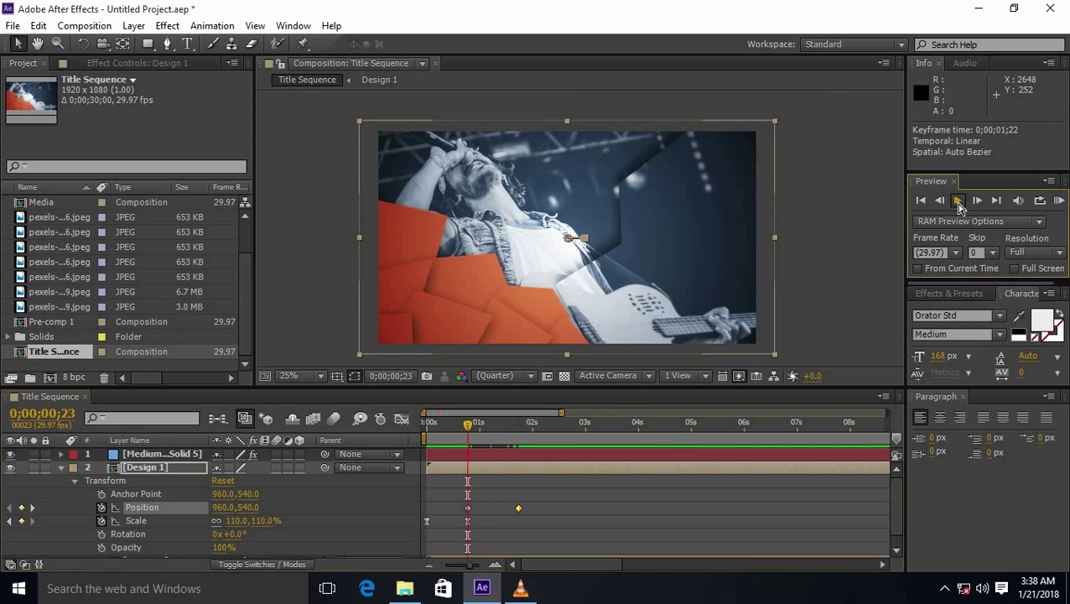
{"action": "left_click", "coordinate": [537, 533]}
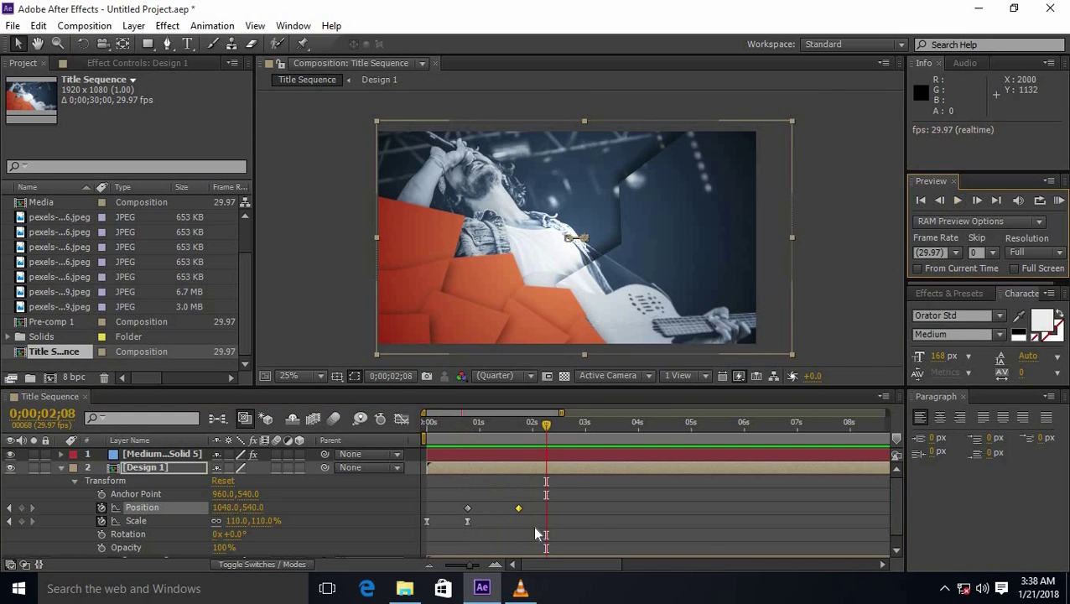
- Ease the Position keyframes and reshape the speed graph to start fast and slow down
{"action": "left_click_drag", "start_coordinate": [468, 503], "coordinate": [467, 509]}
{"action": "right_click", "coordinate": [467, 507]}
{"action": "mouse_move", "coordinate": [554, 495]}
{"action": "left_click", "coordinate": [625, 389]}
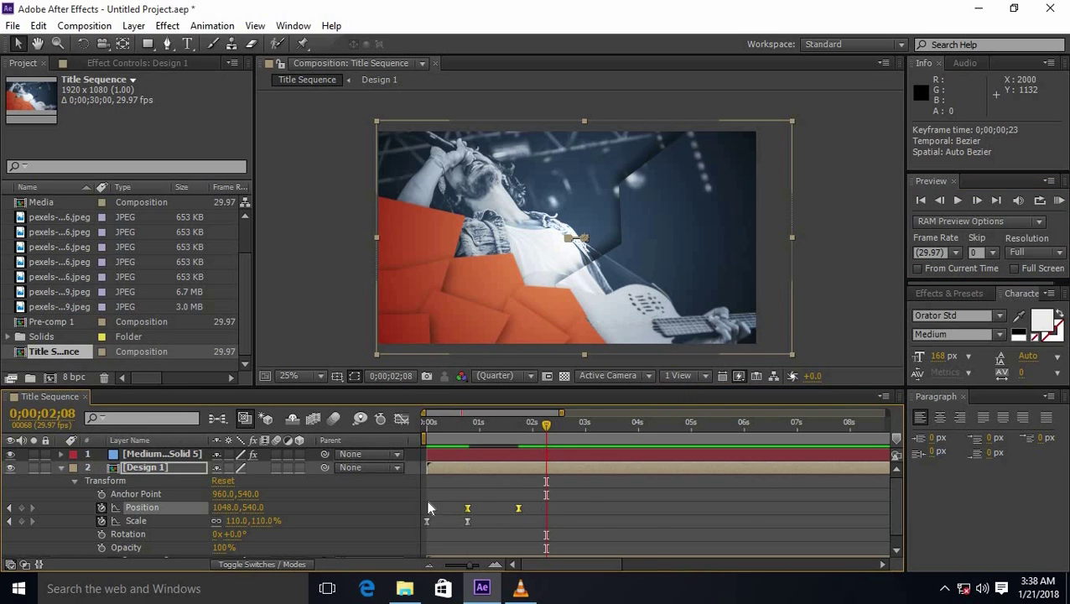
{"action": "left_click", "coordinate": [401, 419]}
{"action": "left_click", "coordinate": [494, 564]}
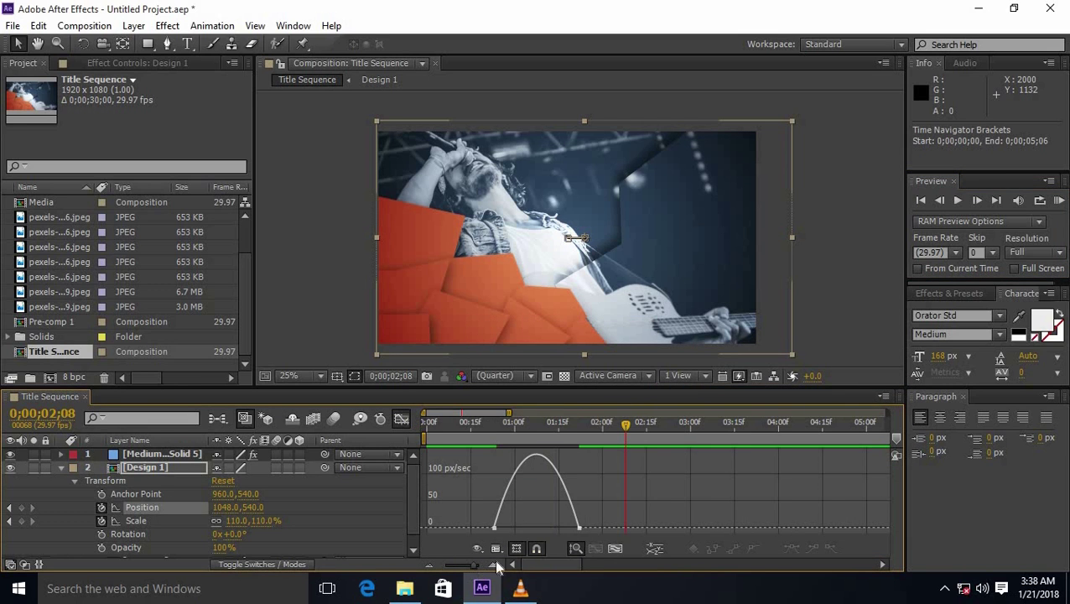
{"action": "left_click", "coordinate": [508, 532]}
{"action": "left_click_drag", "start_coordinate": [508, 531], "coordinate": [560, 532]}
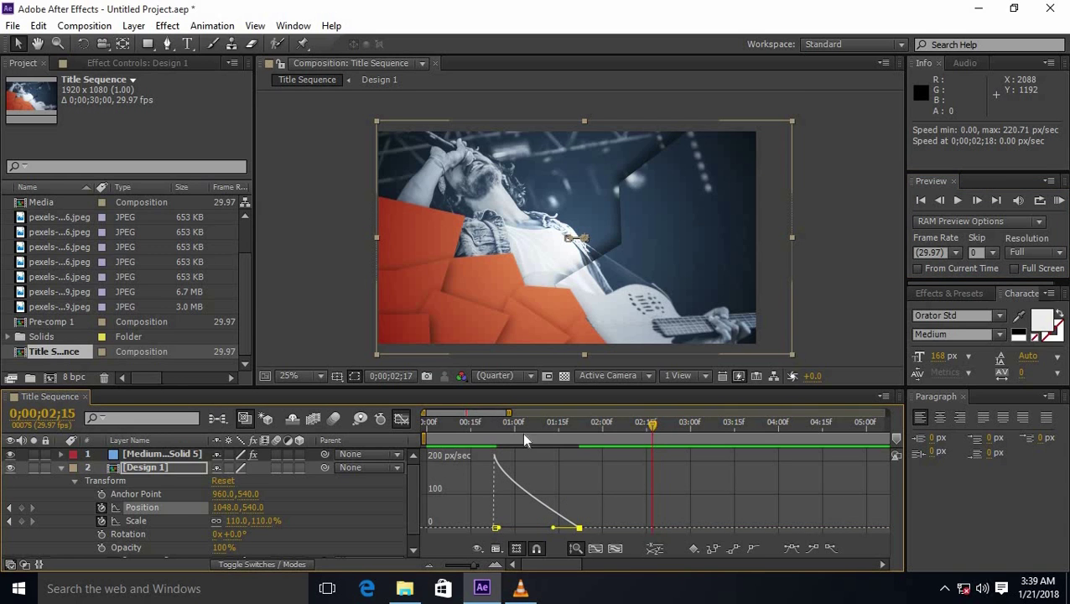
- Preview the eased drift and return to the layer view near 0;00;00;24
{"action": "left_click", "coordinate": [957, 200]}
{"action": "left_click", "coordinate": [957, 201]}
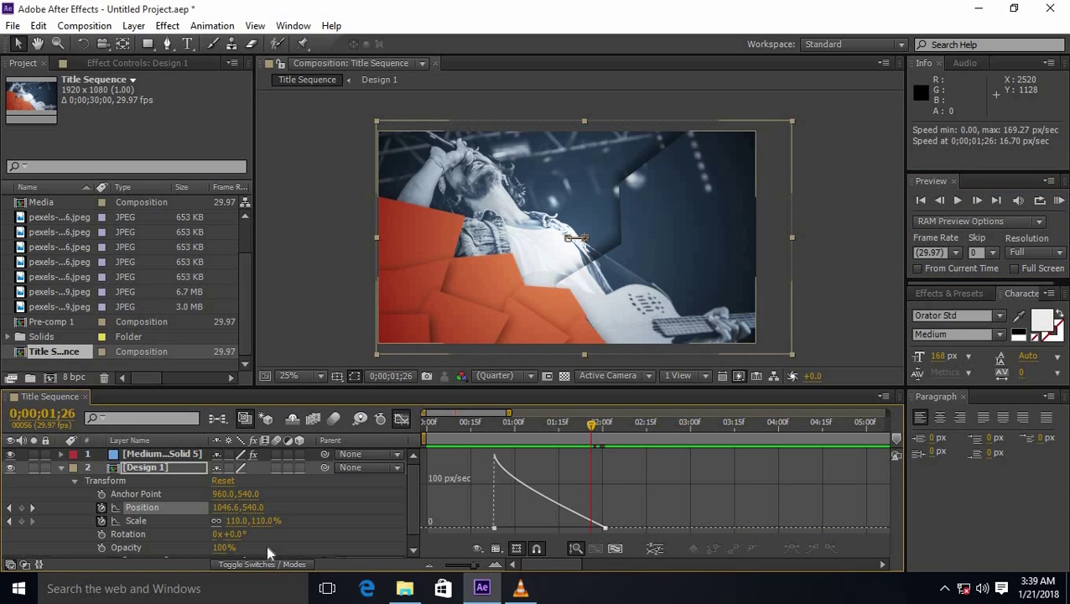
{"action": "key", "text": "space"}
{"action": "left_click", "coordinate": [401, 418]}
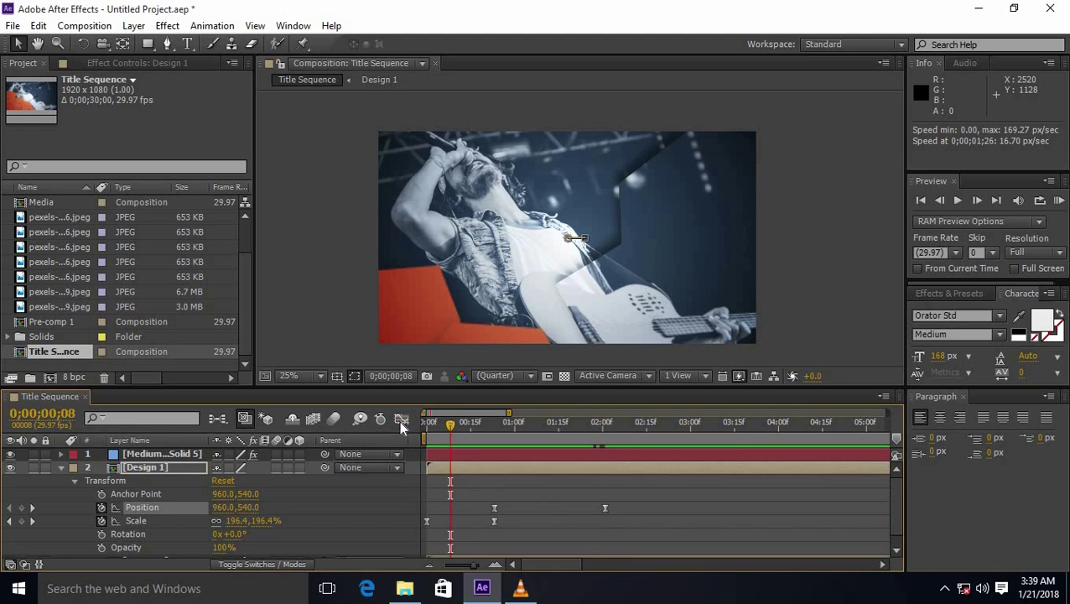
{"action": "left_click_drag", "start_coordinate": [626, 424], "coordinate": [490, 467]}
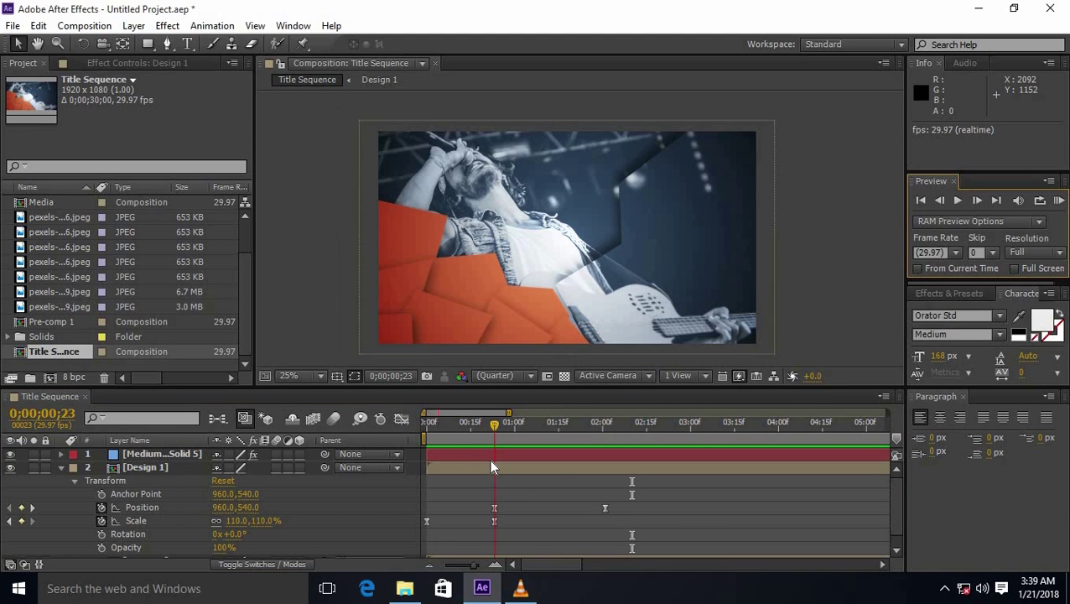
{"action": "key", "text": "ctrl+z"}
- Start Rotation keyframes on Design 1 with a tilt of about 1° at 0;00;02;01
{"action": "left_click", "coordinate": [102, 534]}
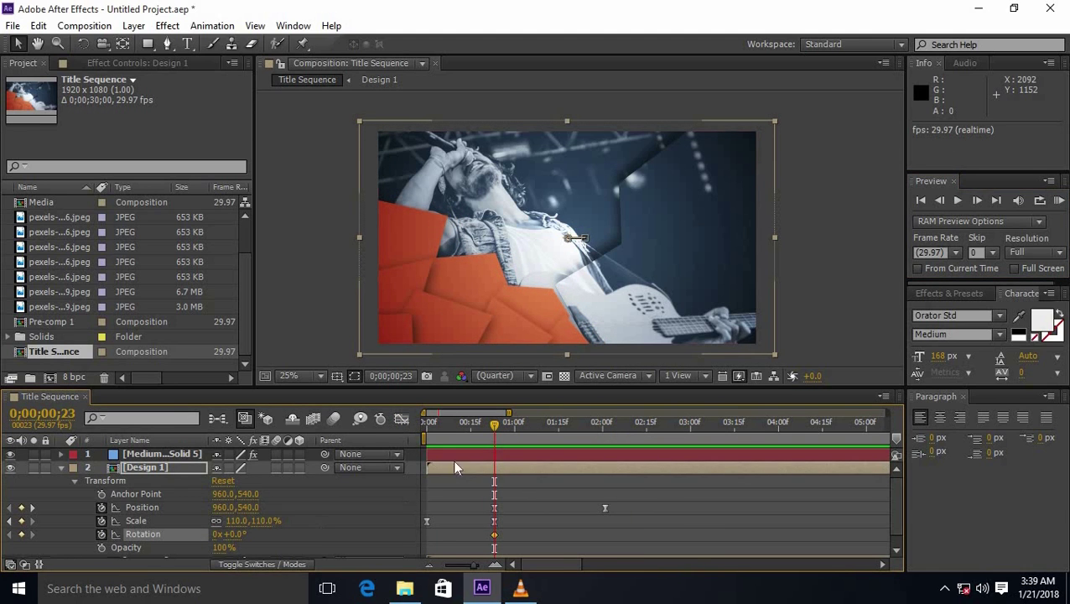
{"action": "left_click_drag", "start_coordinate": [493, 425], "coordinate": [605, 425]}
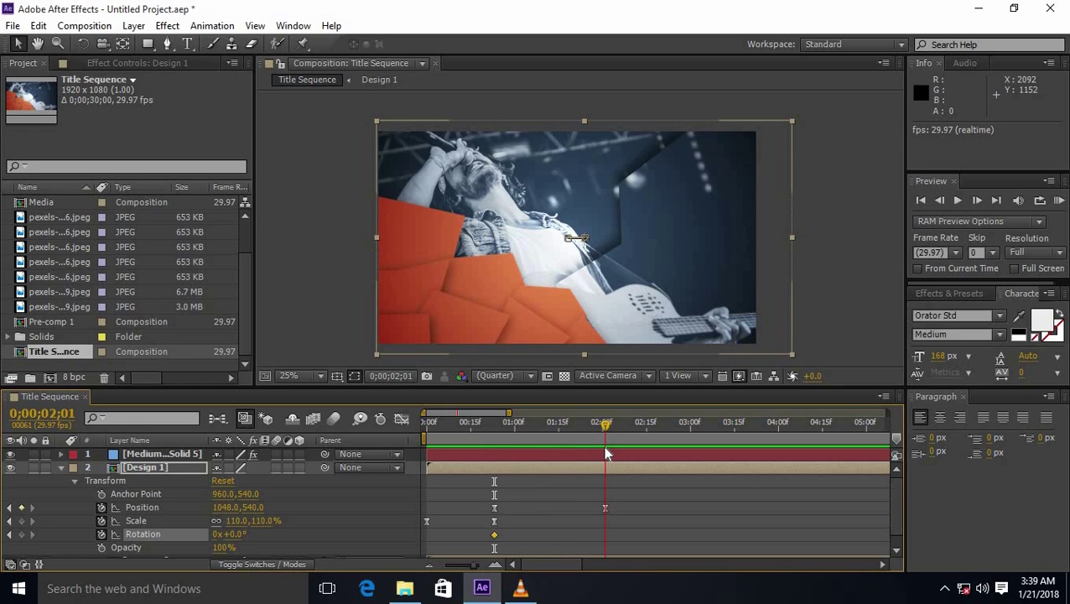
{"action": "left_click_drag", "start_coordinate": [237, 541], "coordinate": [243, 542]}
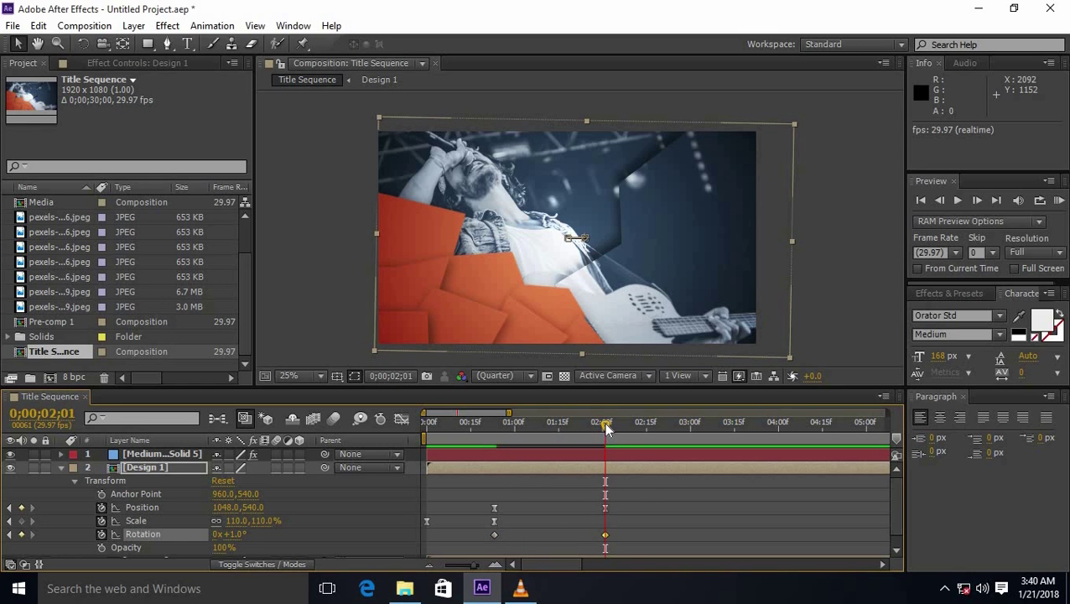
{"action": "left_click_drag", "start_coordinate": [605, 425], "coordinate": [555, 426]}
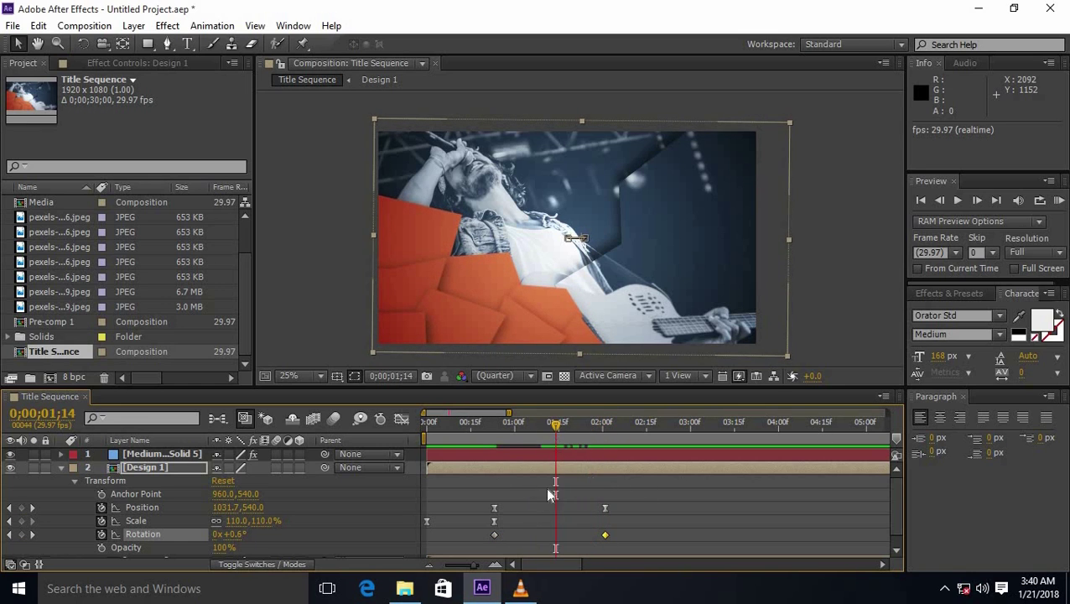
- Set the end rotation to 2.0° and move that keyframe to about 0;00;02;02
{"action": "left_click_drag", "start_coordinate": [600, 541], "coordinate": [555, 534]}
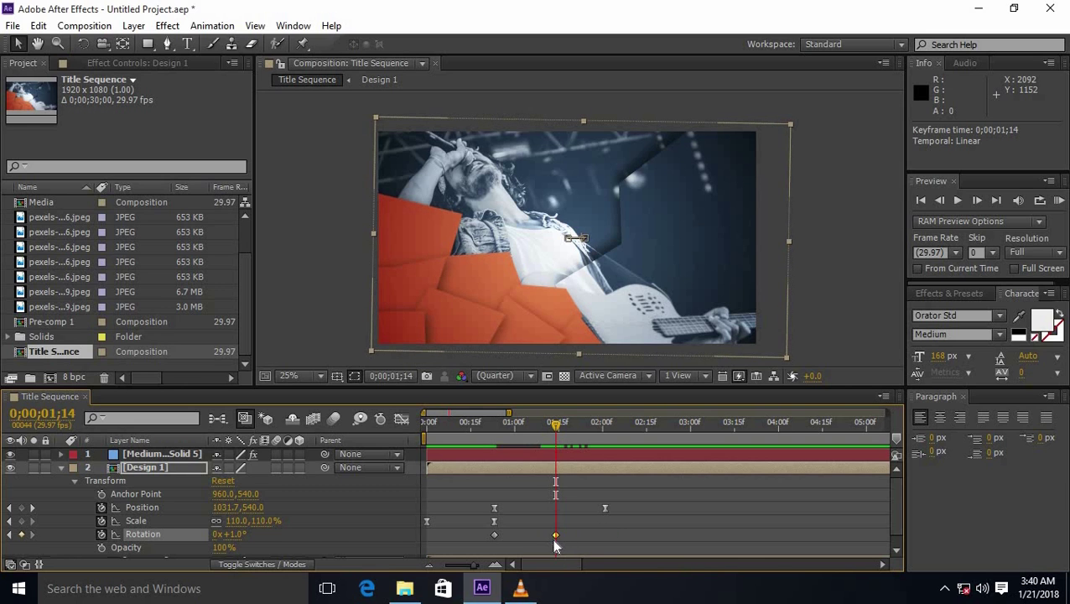
{"action": "left_click_drag", "start_coordinate": [233, 534], "coordinate": [240, 537]}
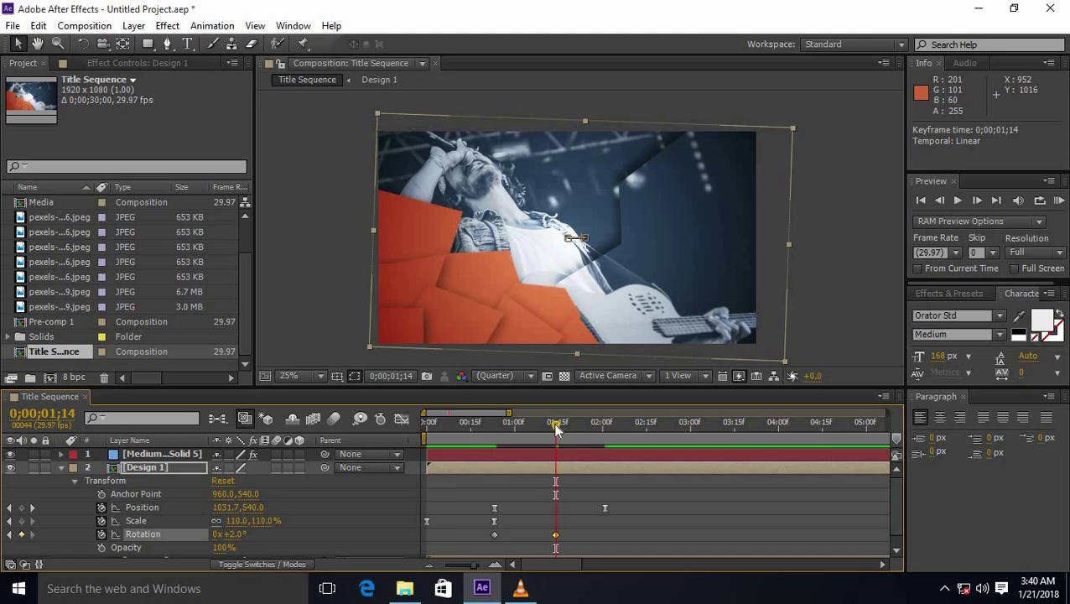
{"action": "key", "text": "space"}
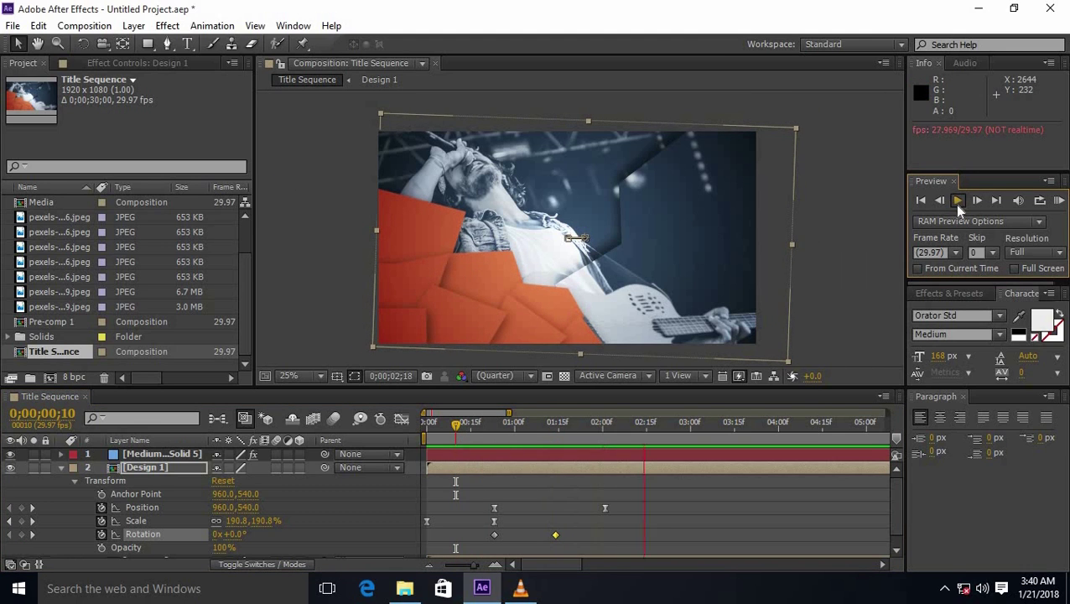
{"action": "left_click", "coordinate": [955, 202]}
{"action": "left_click_drag", "start_coordinate": [664, 425], "coordinate": [516, 426]}
{"action": "left_click_drag", "start_coordinate": [555, 535], "coordinate": [490, 532]}
{"action": "key", "text": "k"}
{"action": "left_click", "coordinate": [844, 346]}
- Apply Easy Ease to both Design 1 Rotation keyframes
{"action": "right_click", "coordinate": [491, 532]}
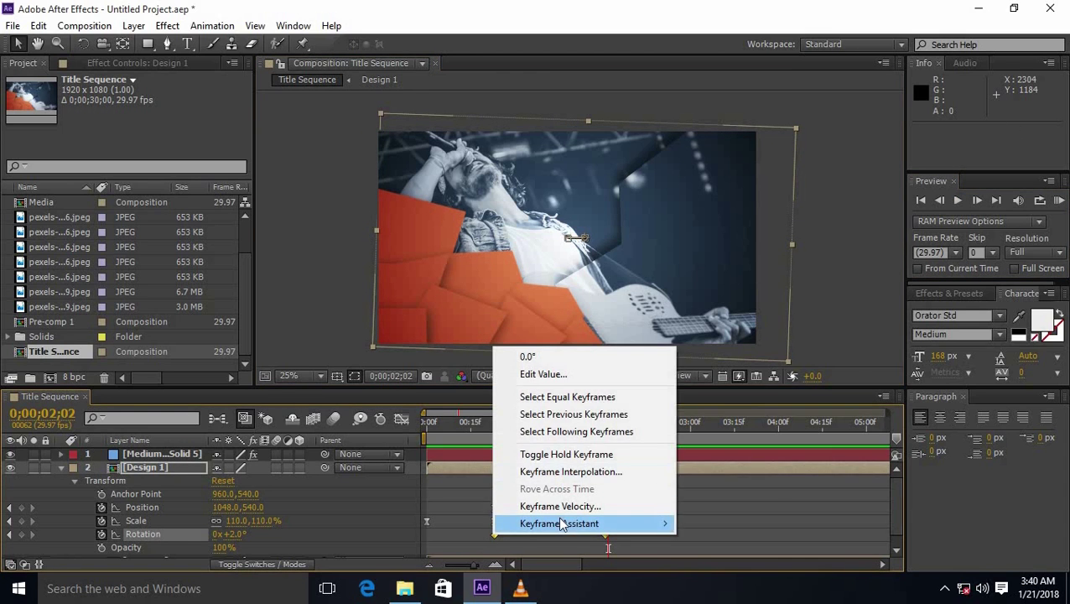
{"action": "left_click", "coordinate": [623, 535]}
{"action": "left_click_drag", "start_coordinate": [627, 540], "coordinate": [488, 534]}
{"action": "right_click", "coordinate": [488, 534]}
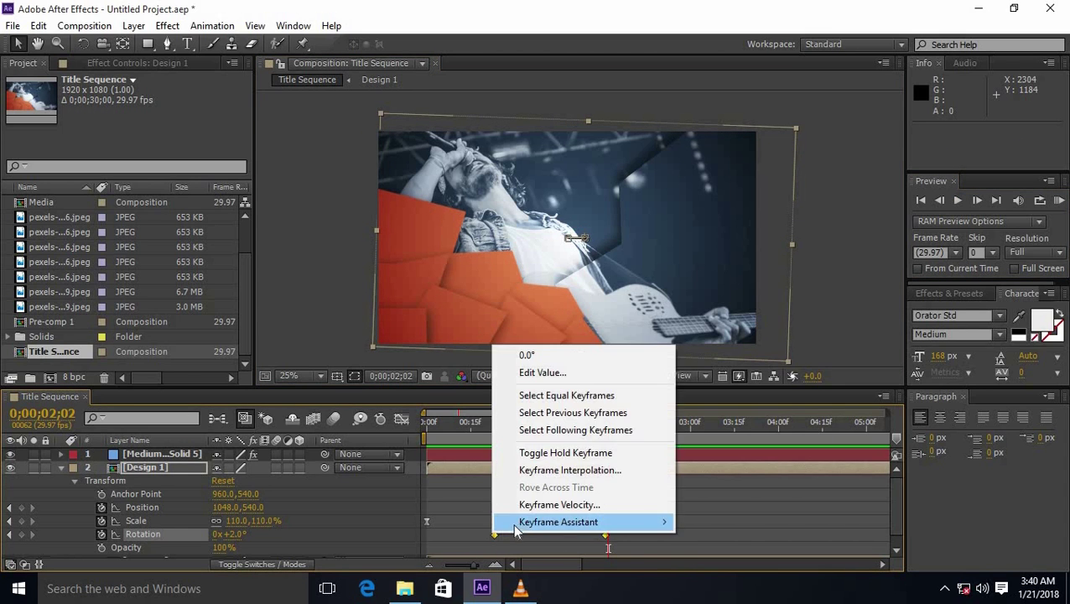
{"action": "mouse_move", "coordinate": [587, 538]}
{"action": "left_click", "coordinate": [713, 418]}
- Lengthen the first Rotation keyframe's ease influence in the Graph Editor
{"action": "left_click", "coordinate": [402, 418]}
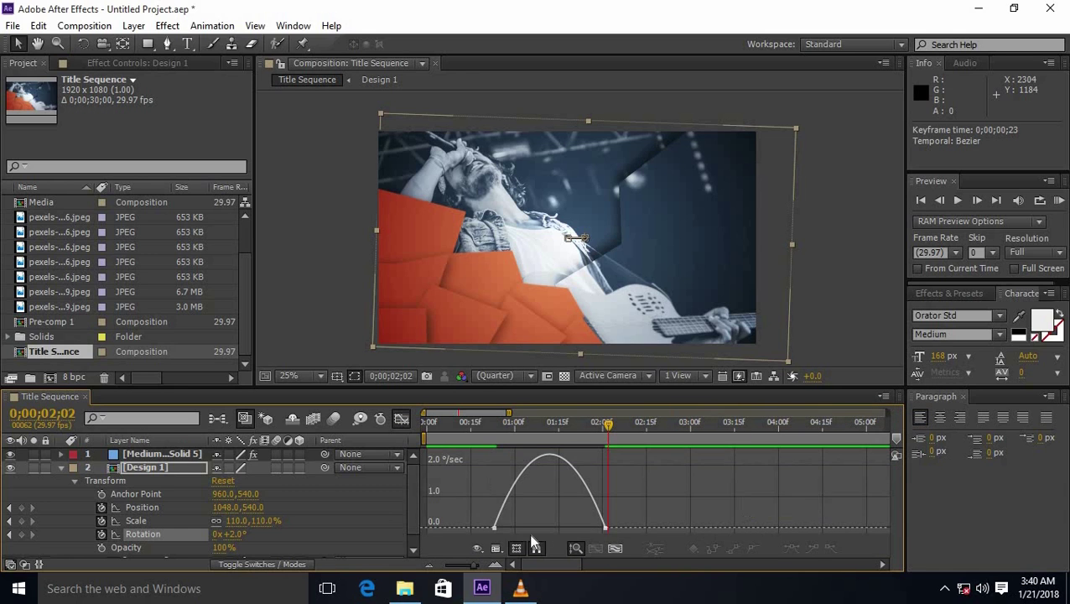
{"action": "left_click_drag", "start_coordinate": [514, 527], "coordinate": [487, 520]}
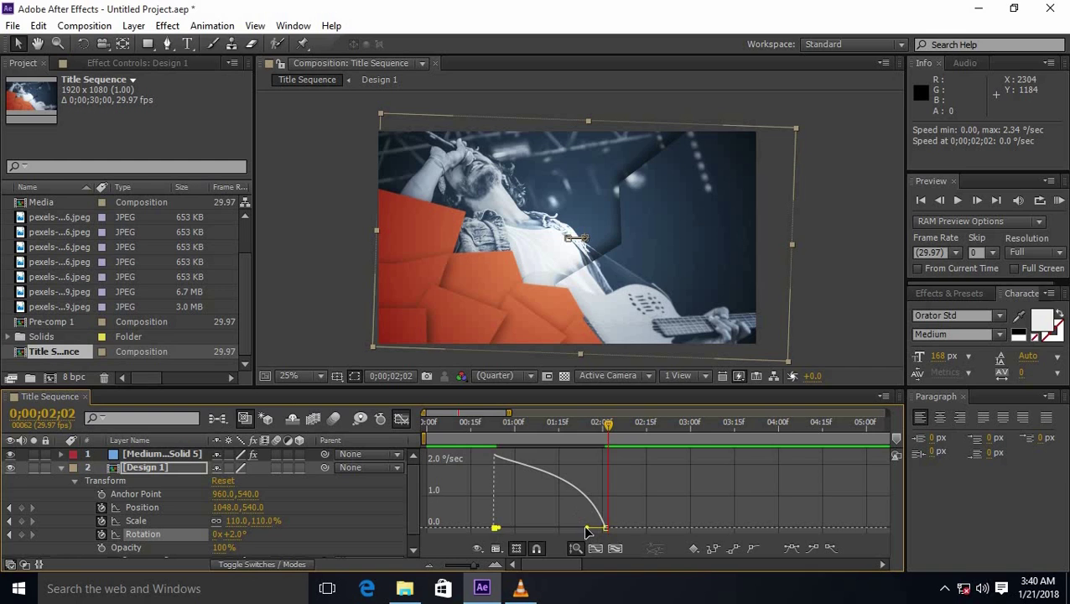
{"action": "left_click_drag", "start_coordinate": [587, 532], "coordinate": [573, 538]}
{"action": "left_click", "coordinate": [817, 333]}
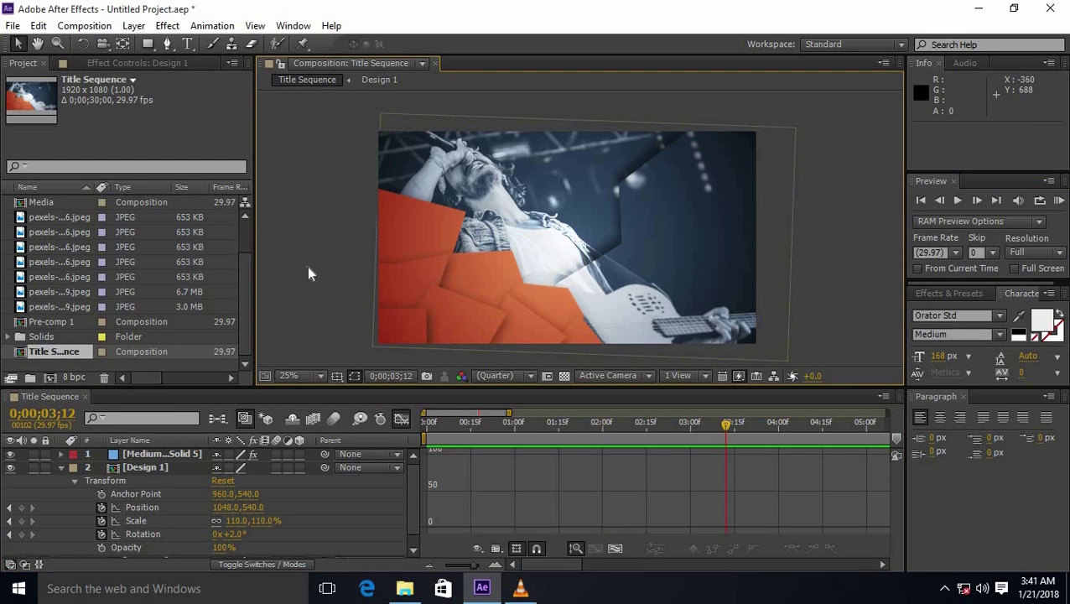
- Collapse Design 1's properties and preview the title sequence from the start
{"action": "left_click", "coordinate": [402, 418]}
{"action": "left_click", "coordinate": [717, 423]}
{"action": "key", "text": "Home"}
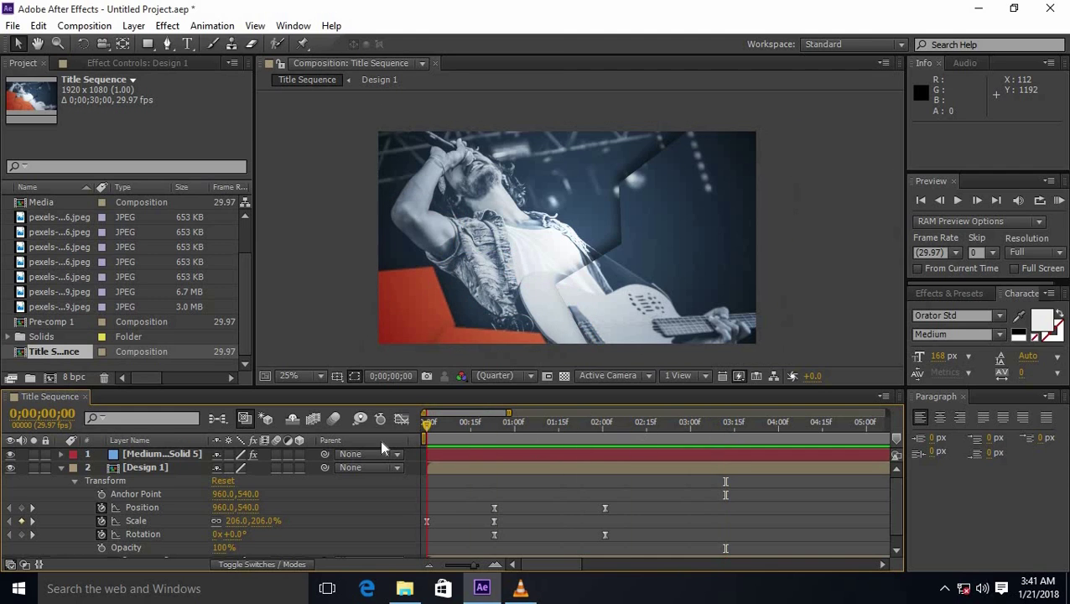
{"action": "left_click", "coordinate": [61, 467]}
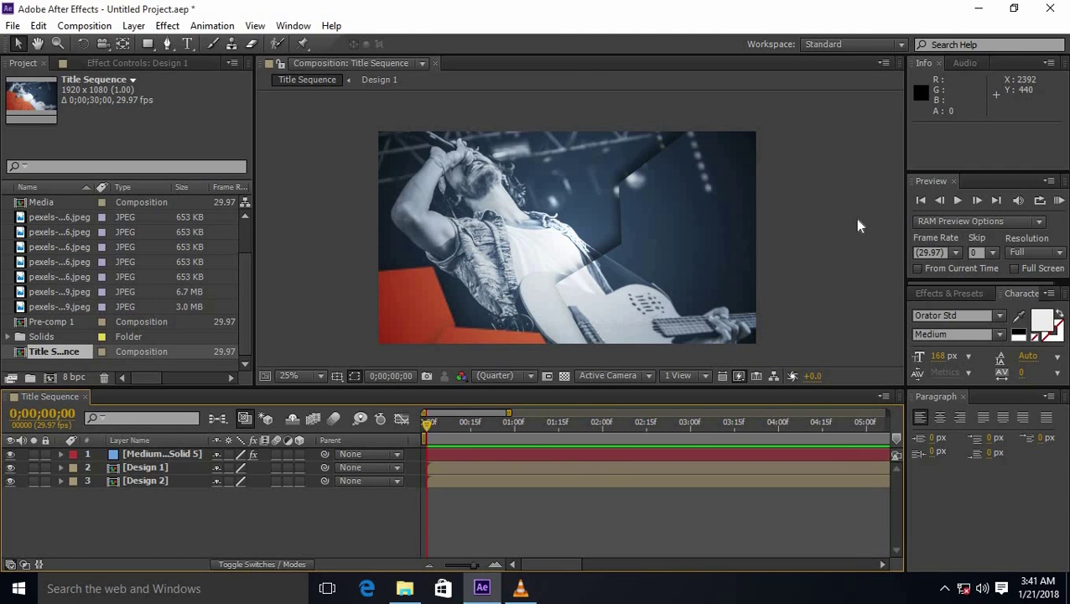
{"action": "left_click", "coordinate": [957, 200]}
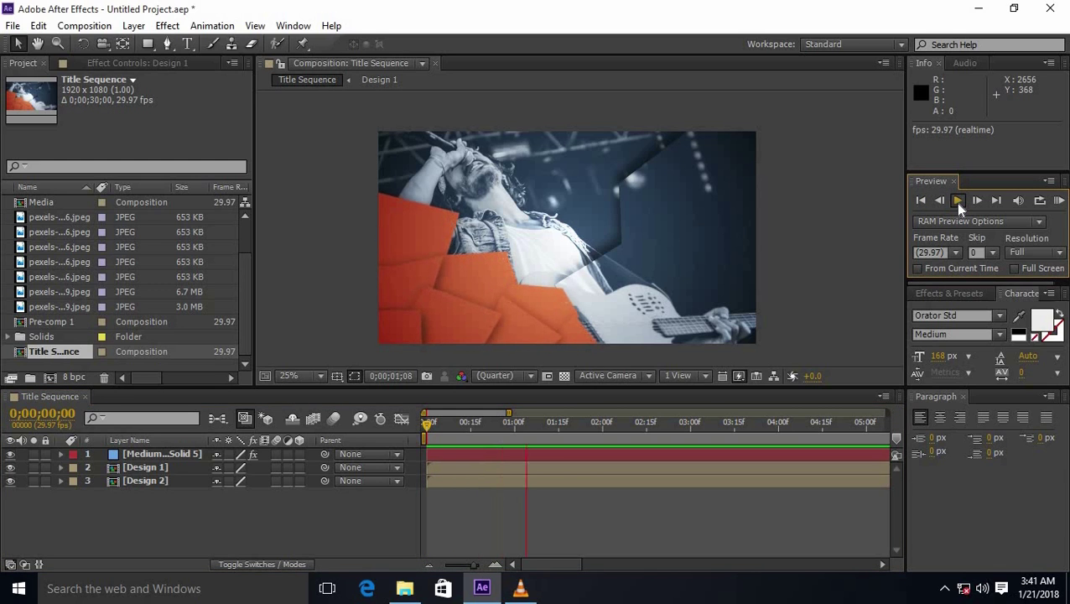
{"action": "left_click", "coordinate": [955, 201]}
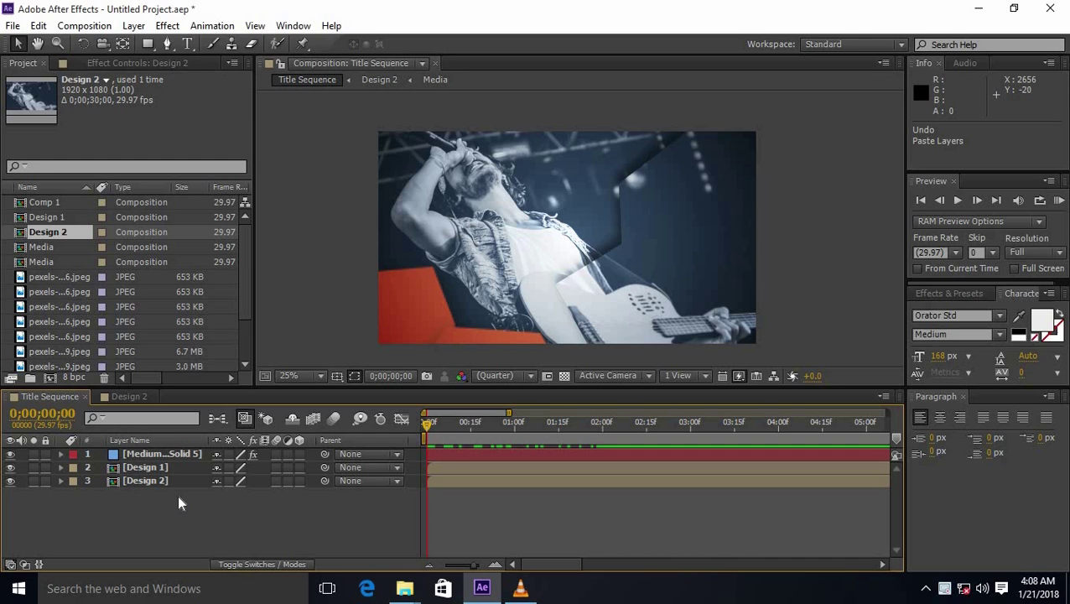
- Copy the four layers from inside Design 2 and paste them into Title Sequence
{"action": "double_click", "coordinate": [144, 478]}
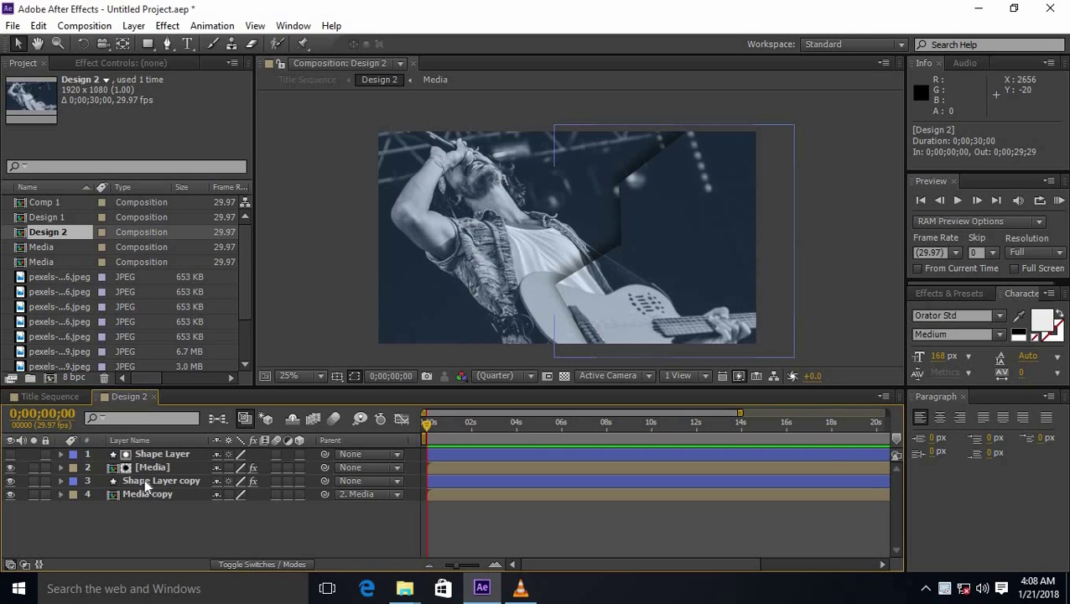
{"action": "mouse_move", "coordinate": [164, 515]}
{"action": "left_mouse_down"}
{"action": "mouse_move", "coordinate": [155, 440]}
{"action": "mouse_move", "coordinate": [153, 458]}
{"action": "left_mouse_up"}
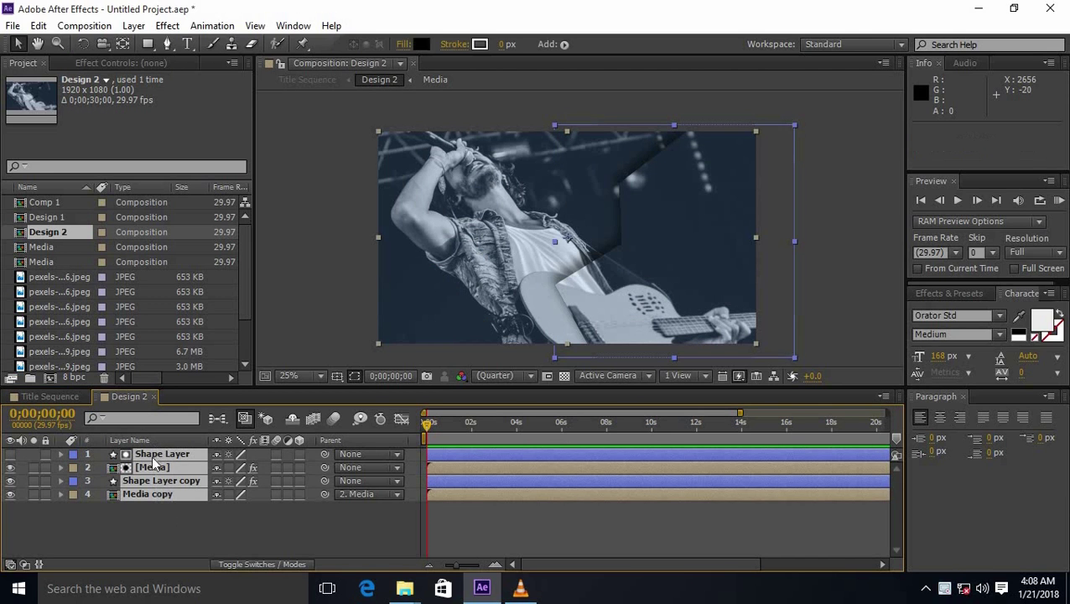
{"action": "key", "text": "ctrl+c"}
{"action": "left_click", "coordinate": [153, 395]}
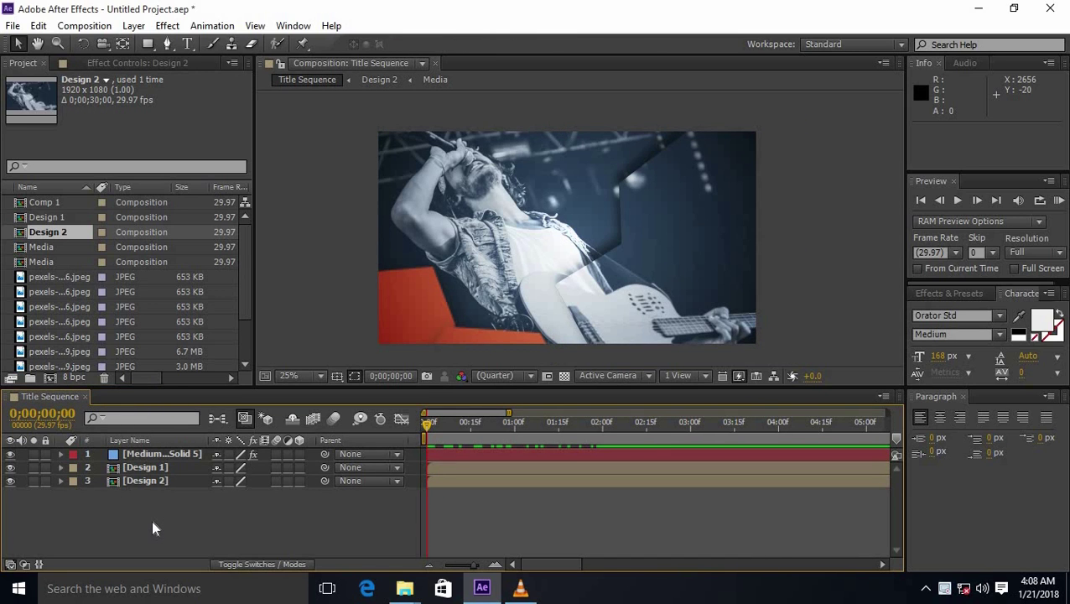
{"action": "key", "text": "ctrl+v"}
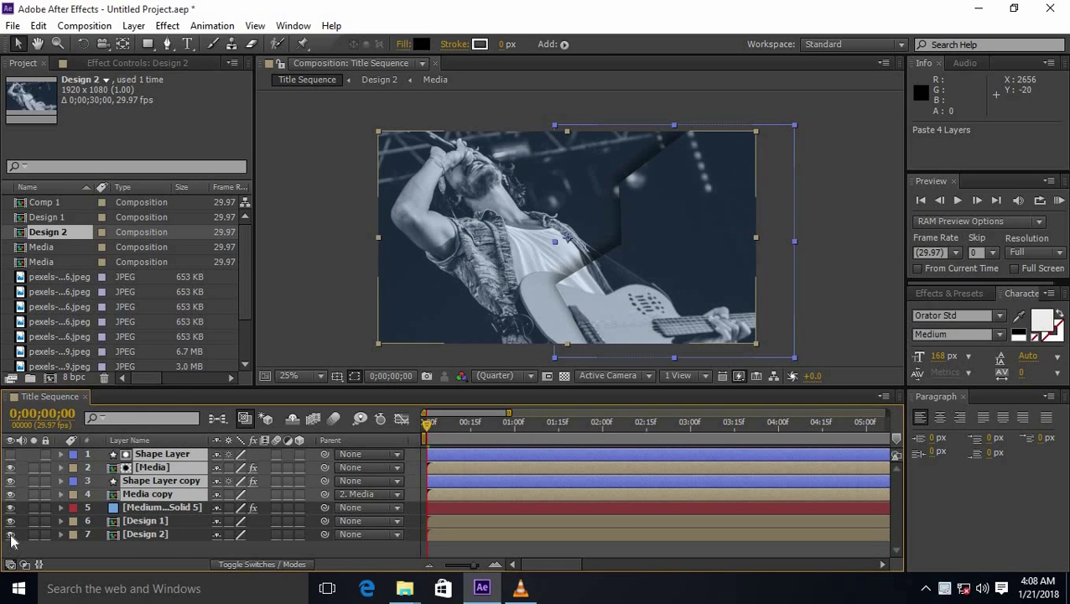
- Place the four layers below Design 2, delete the precomp, and parent Shape Layer copy to Shape Layer
{"action": "left_click", "coordinate": [133, 533]}
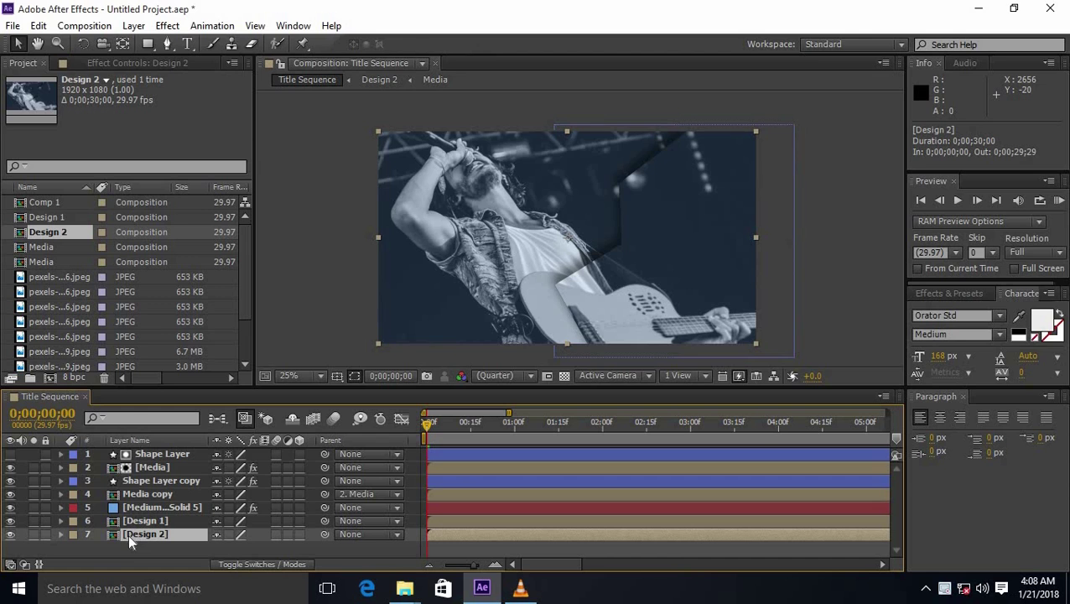
{"action": "left_click", "coordinate": [134, 454]}
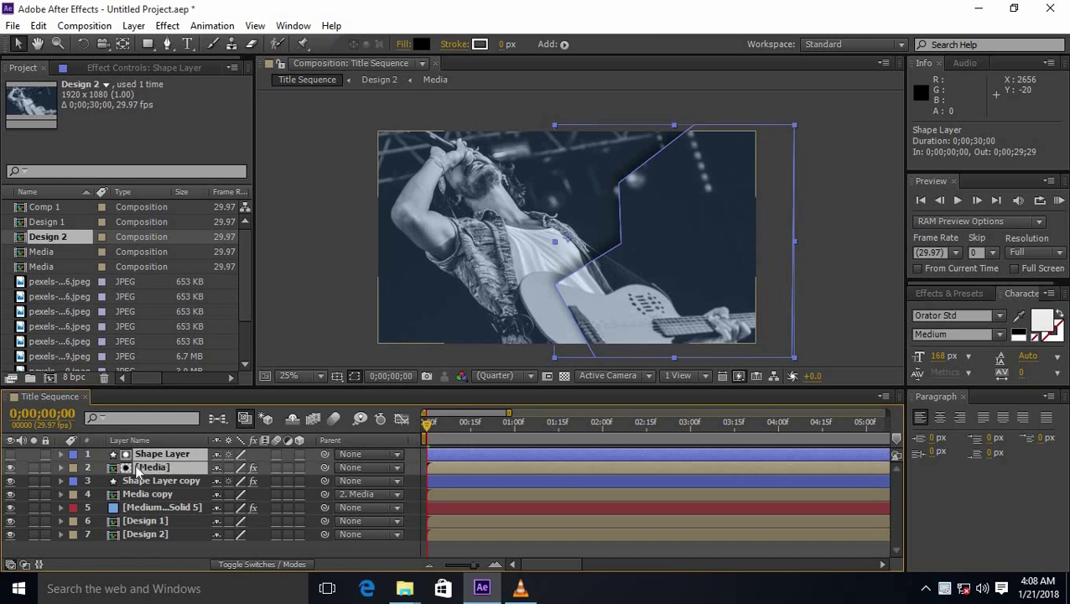
{"action": "left_click", "coordinate": [140, 467], "text": "ctrl"}
{"action": "left_click", "coordinate": [138, 481], "text": "ctrl"}
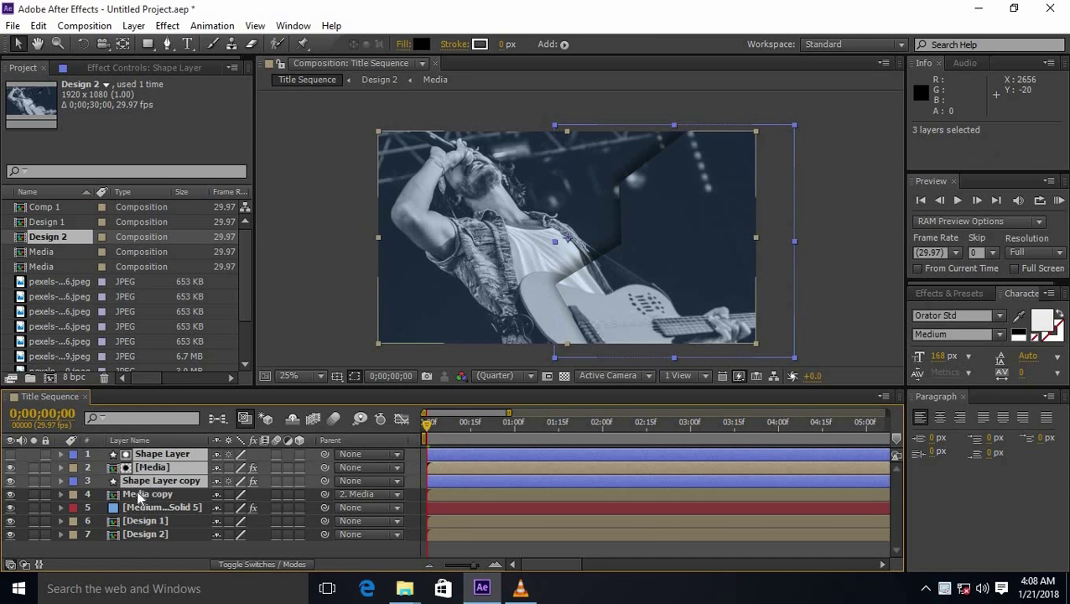
{"action": "left_click", "coordinate": [136, 493], "text": "ctrl"}
{"action": "left_click_drag", "start_coordinate": [146, 459], "coordinate": [149, 539]}
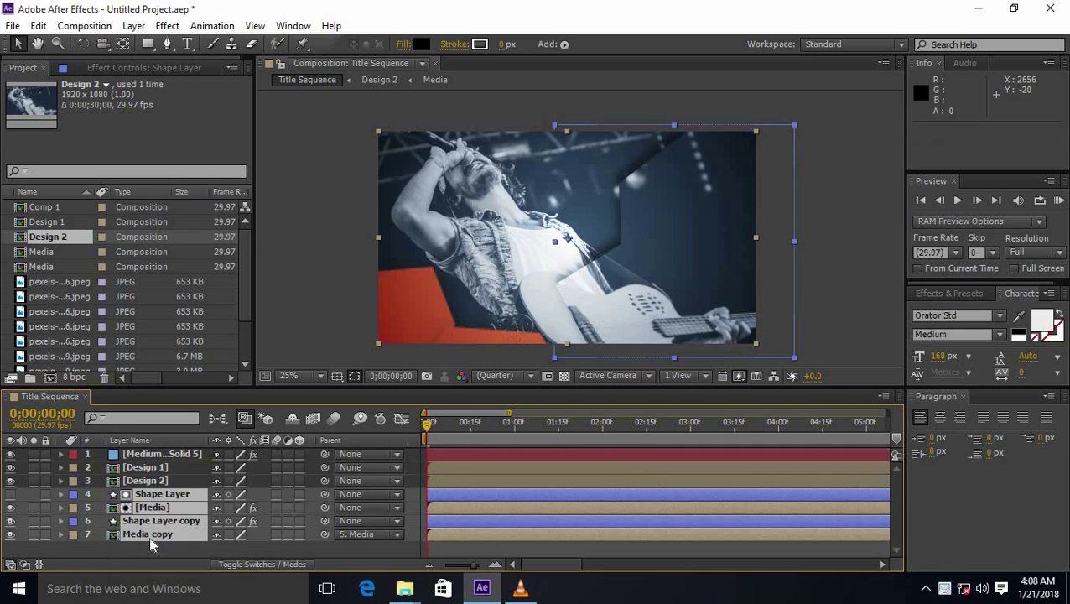
{"action": "left_click", "coordinate": [130, 481]}
{"action": "key", "text": "Delete"}
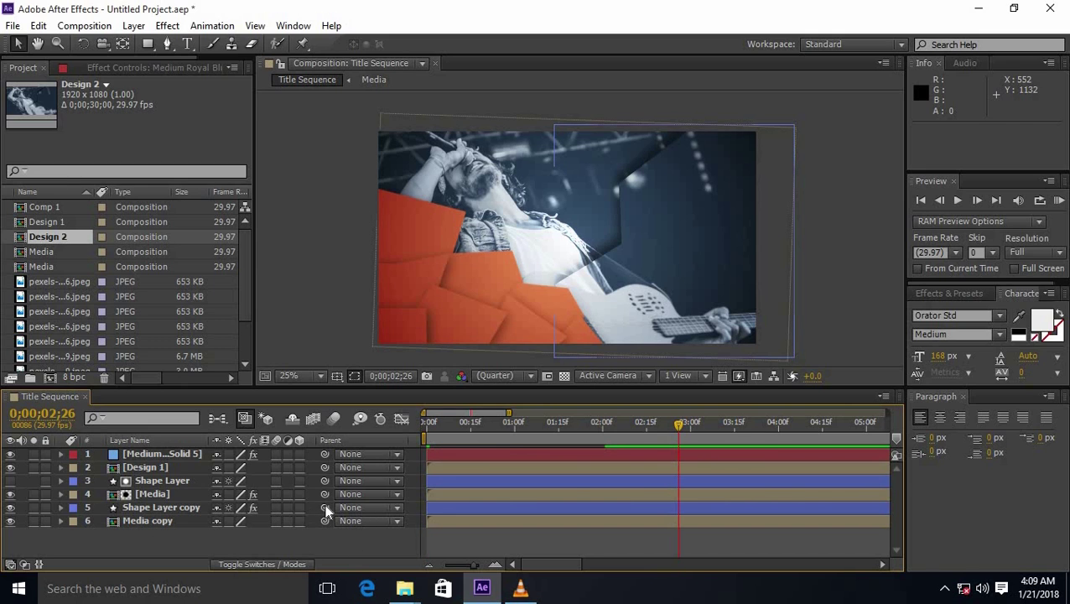
{"action": "left_click_drag", "start_coordinate": [324, 508], "coordinate": [182, 479]}
- Parent Shape Layer to Design 1 and Media copy to Media, then preview
{"action": "left_click_drag", "start_coordinate": [292, 474], "coordinate": [234, 472]}
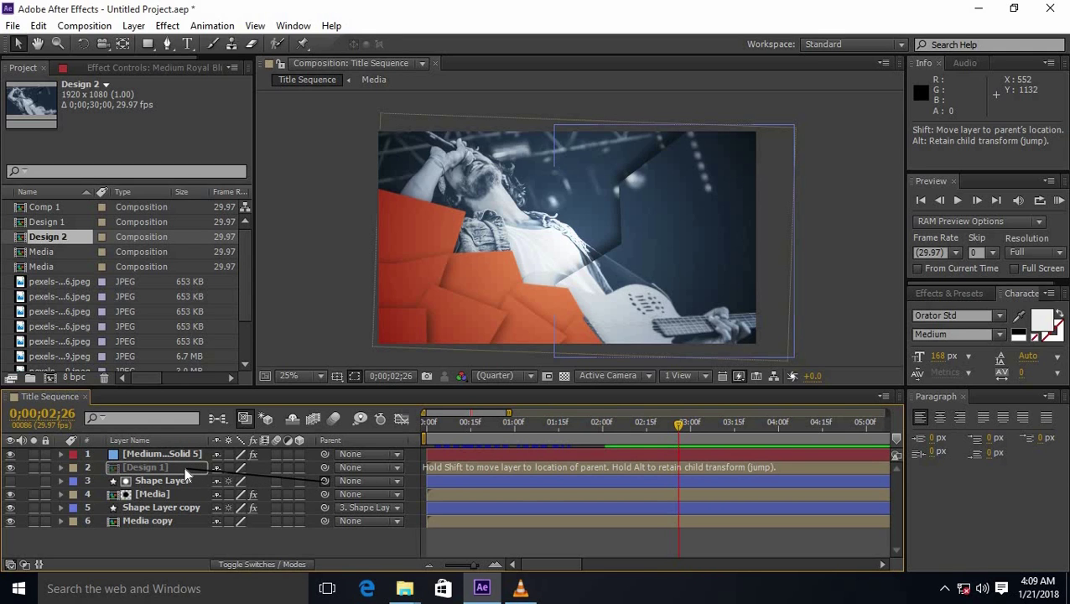
{"action": "left_click_drag", "start_coordinate": [184, 466], "coordinate": [182, 466]}
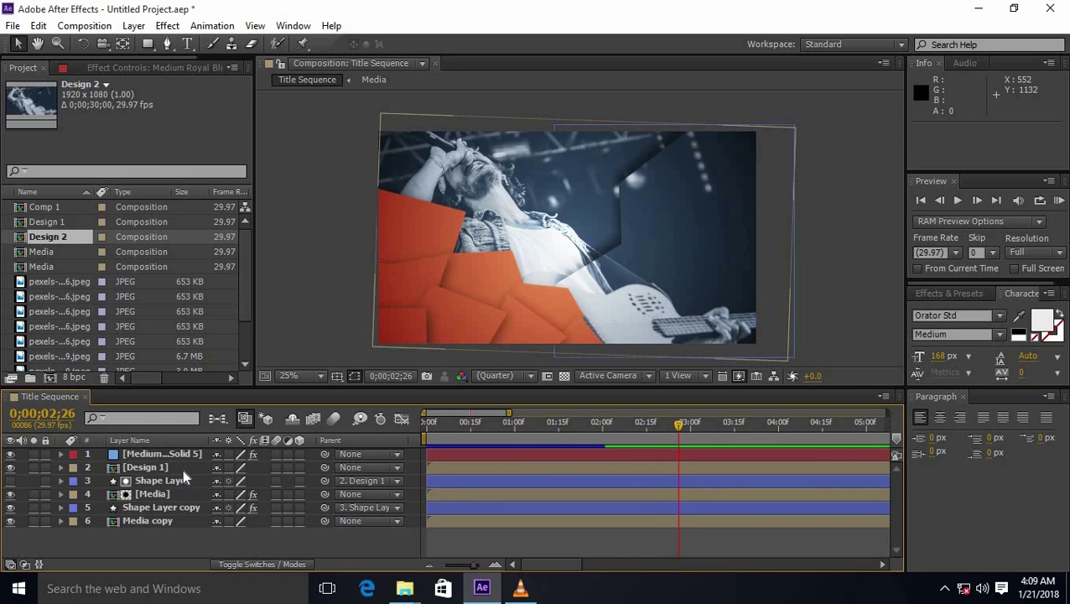
{"action": "left_click_drag", "start_coordinate": [669, 421], "coordinate": [392, 418]}
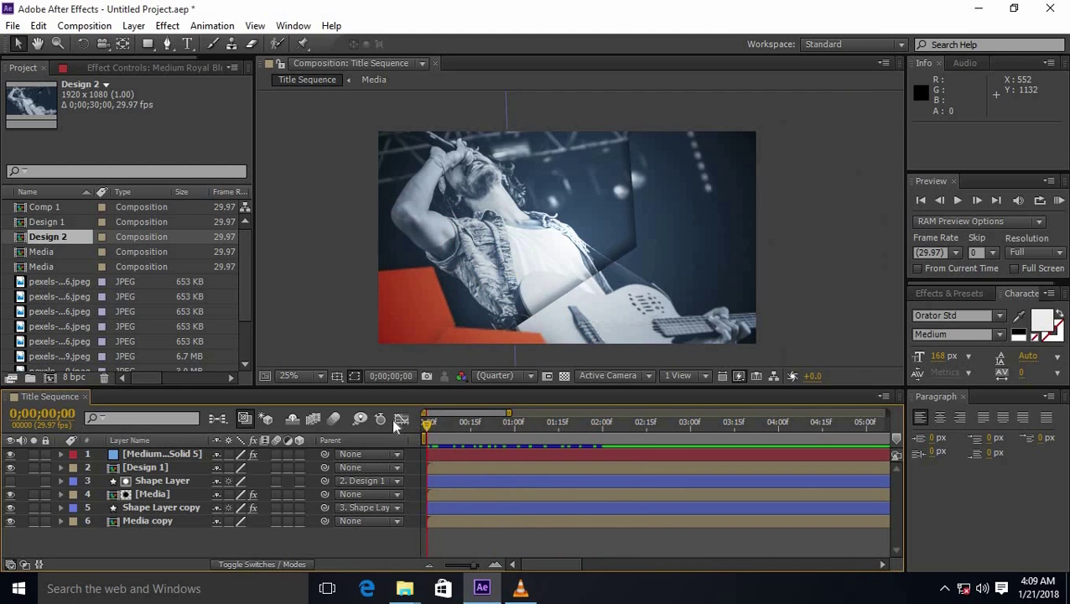
{"action": "left_click", "coordinate": [952, 200]}
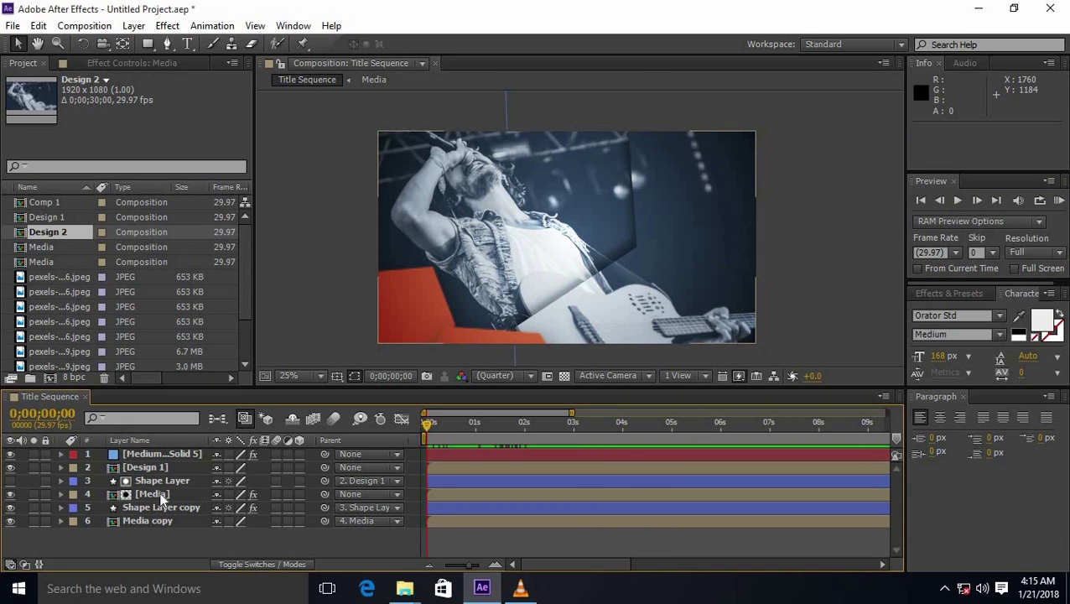
- Scale the Media layer to 113% and keyframe its slide left from x 960 to 858.8
{"action": "left_click", "coordinate": [60, 494]}
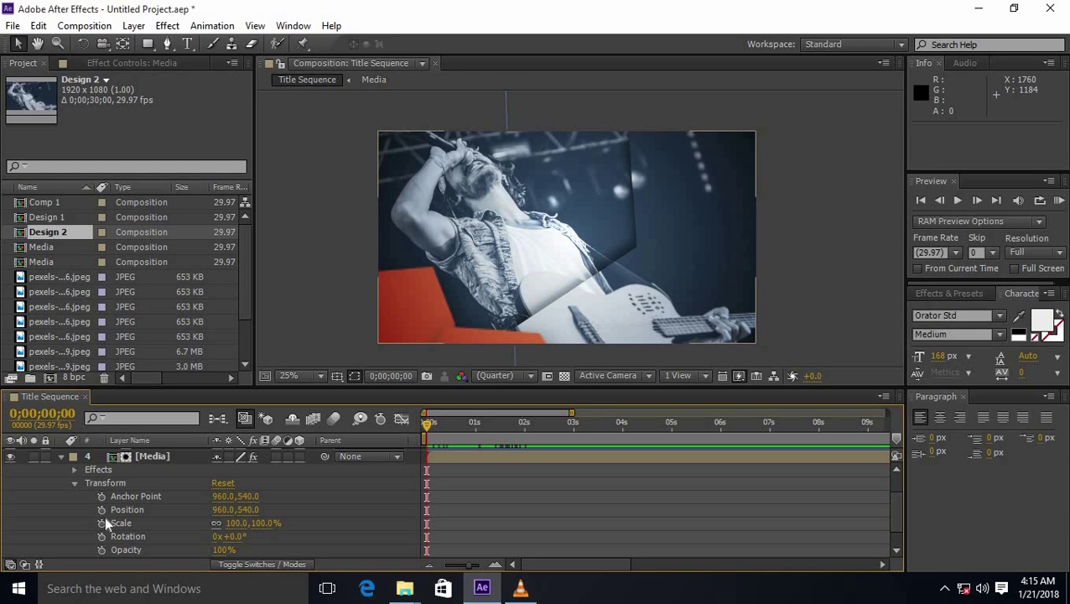
{"action": "left_click_drag", "start_coordinate": [248, 525], "coordinate": [249, 524]}
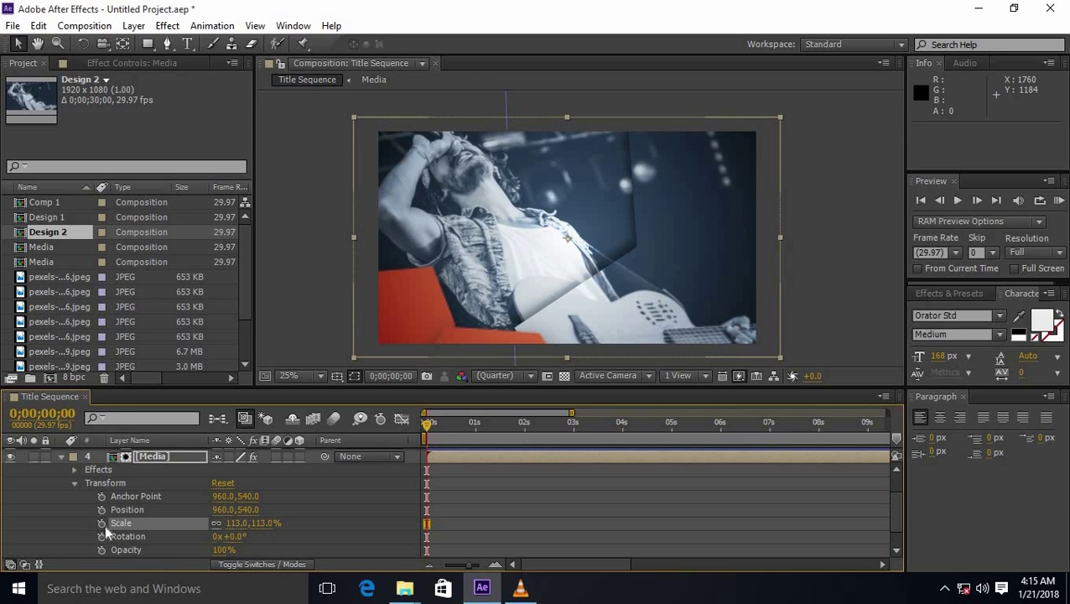
{"action": "left_click", "coordinate": [102, 509]}
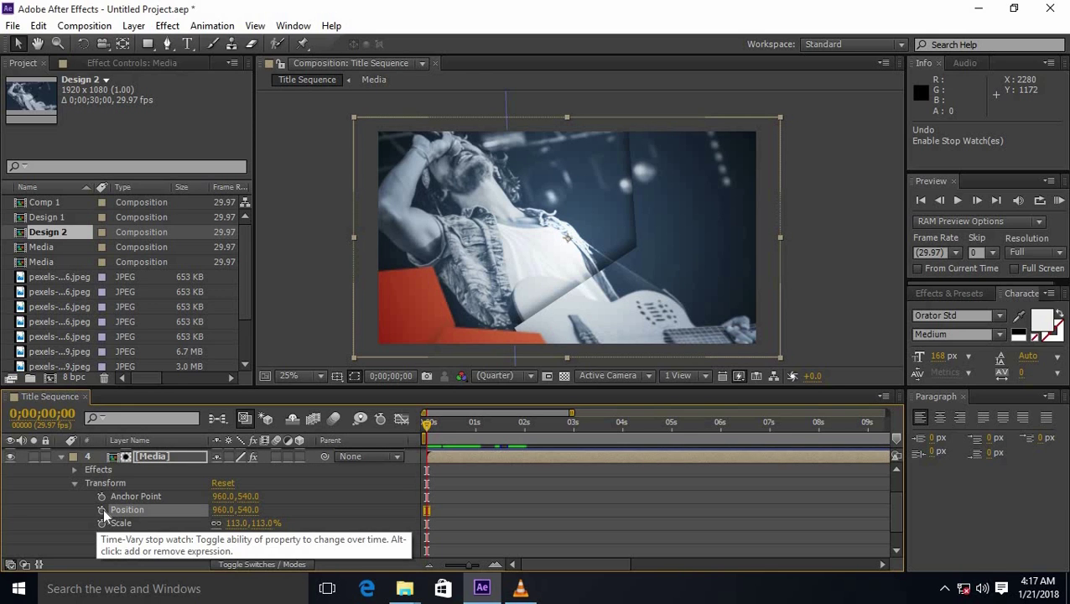
{"action": "left_click_drag", "start_coordinate": [431, 422], "coordinate": [459, 433]}
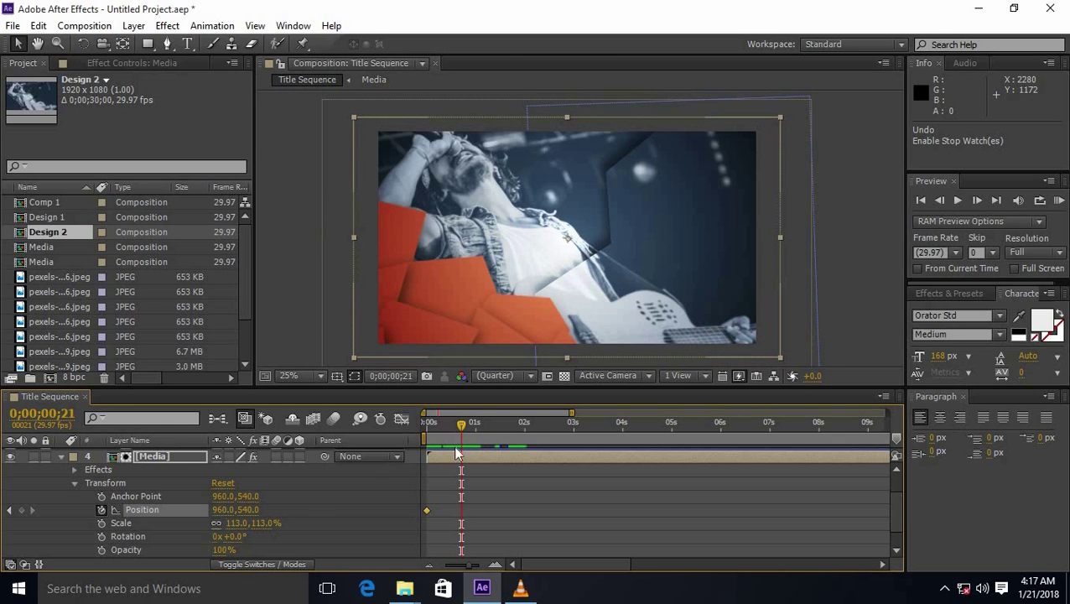
{"action": "left_click", "coordinate": [101, 509]}
{"action": "left_click", "coordinate": [101, 509]}
{"action": "left_click_drag", "start_coordinate": [462, 422], "coordinate": [497, 428]}
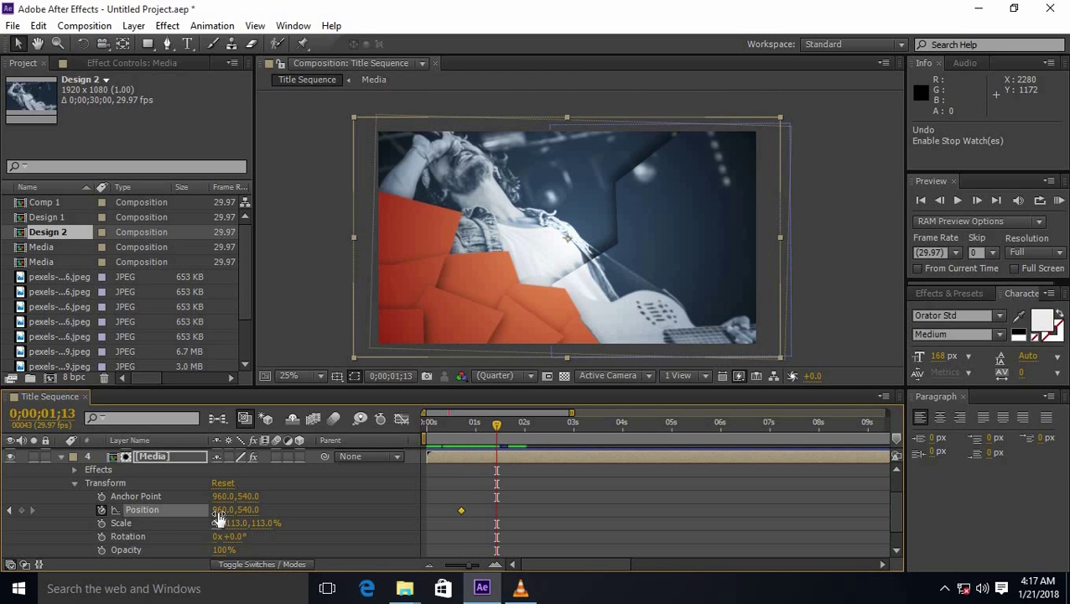
{"action": "left_click_drag", "start_coordinate": [222, 510], "coordinate": [132, 510]}
- Move the second Position keyframe to 0;00;01;28, preview, and select both keyframes
{"action": "left_click_drag", "start_coordinate": [470, 430], "coordinate": [424, 429]}
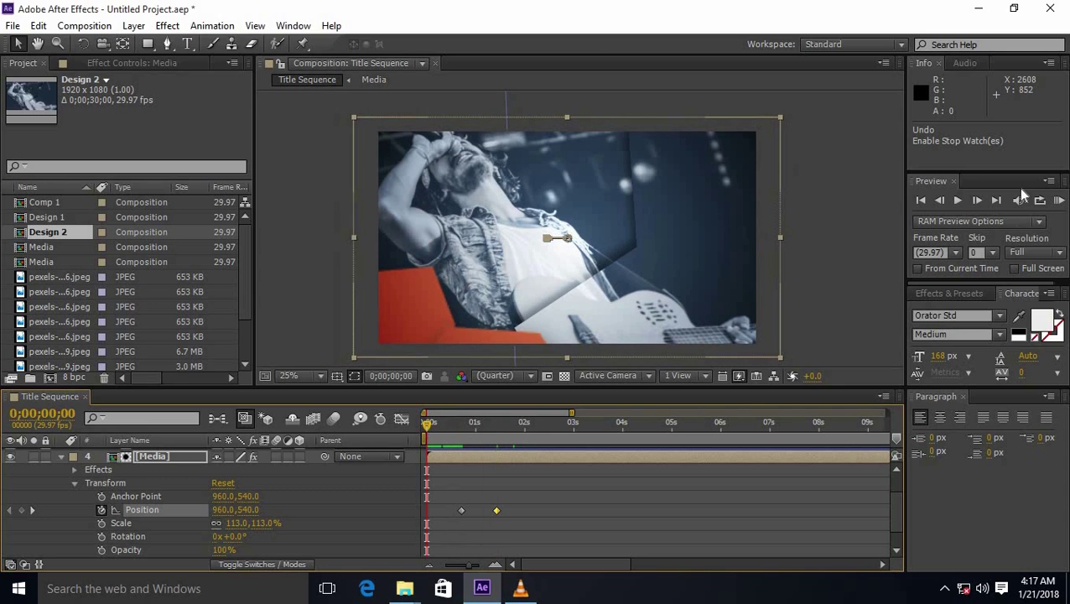
{"action": "left_click", "coordinate": [957, 202]}
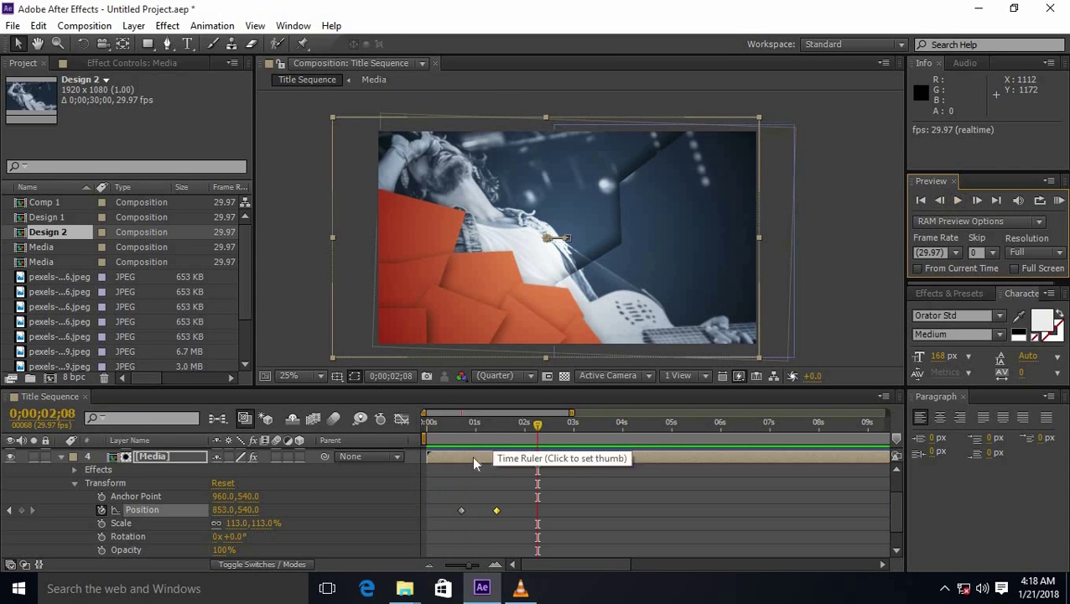
{"action": "left_click_drag", "start_coordinate": [497, 510], "coordinate": [521, 509]}
{"action": "key", "text": "Home"}
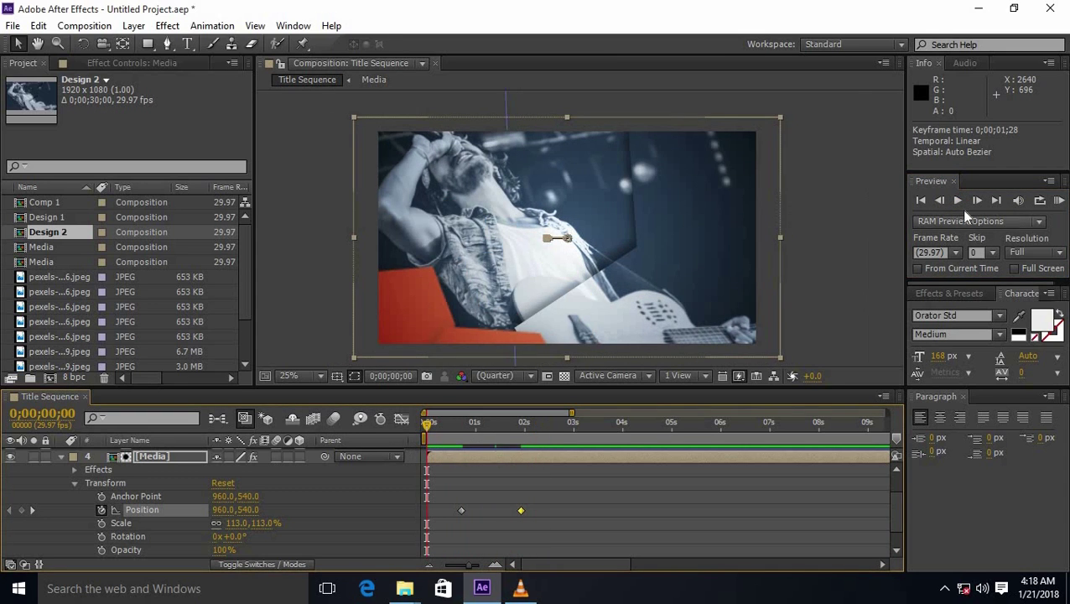
{"action": "left_click", "coordinate": [957, 206]}
{"action": "left_click", "coordinate": [957, 205]}
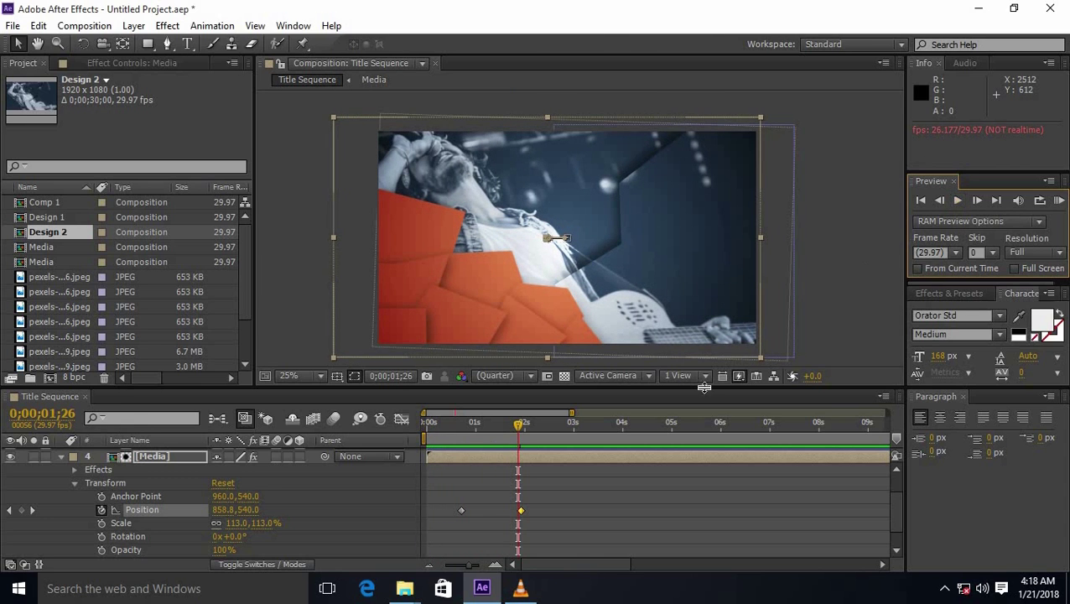
{"action": "left_click", "coordinate": [550, 526]}
{"action": "left_click_drag", "start_coordinate": [555, 521], "coordinate": [448, 497]}
- Apply Easy Ease to the Media Position keyframes and stretch their influence in the Graph Editor
{"action": "right_click", "coordinate": [462, 507]}
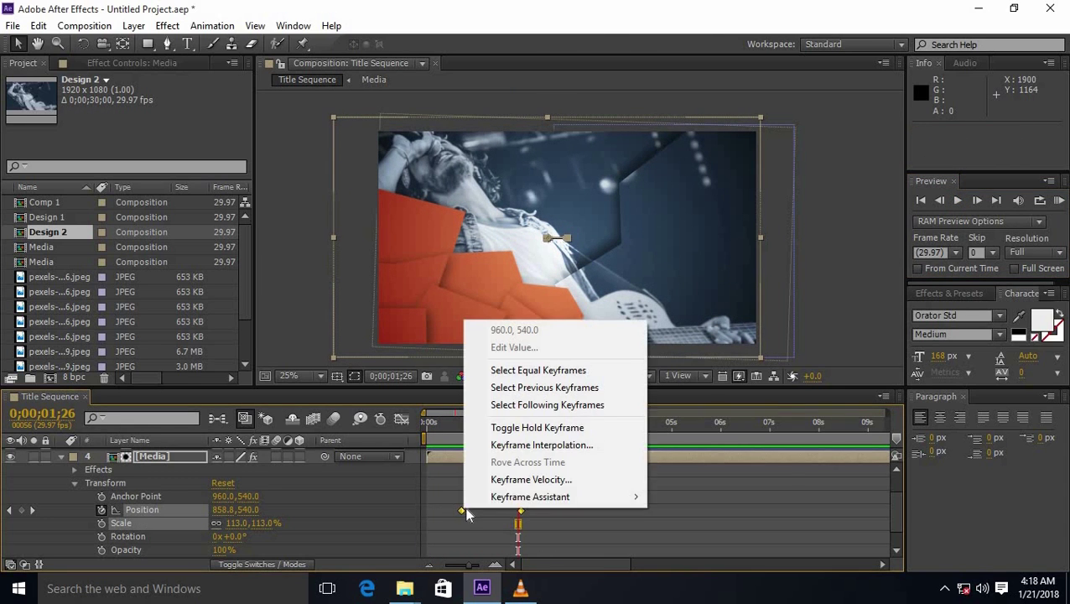
{"action": "mouse_move", "coordinate": [530, 496]}
{"action": "left_click", "coordinate": [750, 393]}
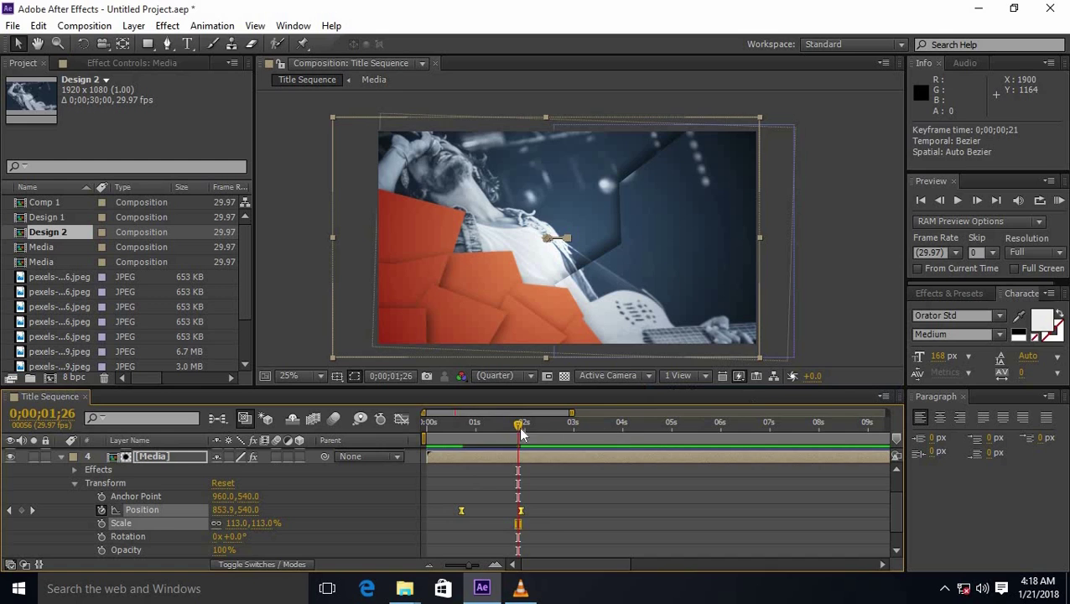
{"action": "left_click", "coordinate": [402, 418]}
{"action": "left_click", "coordinate": [462, 527]}
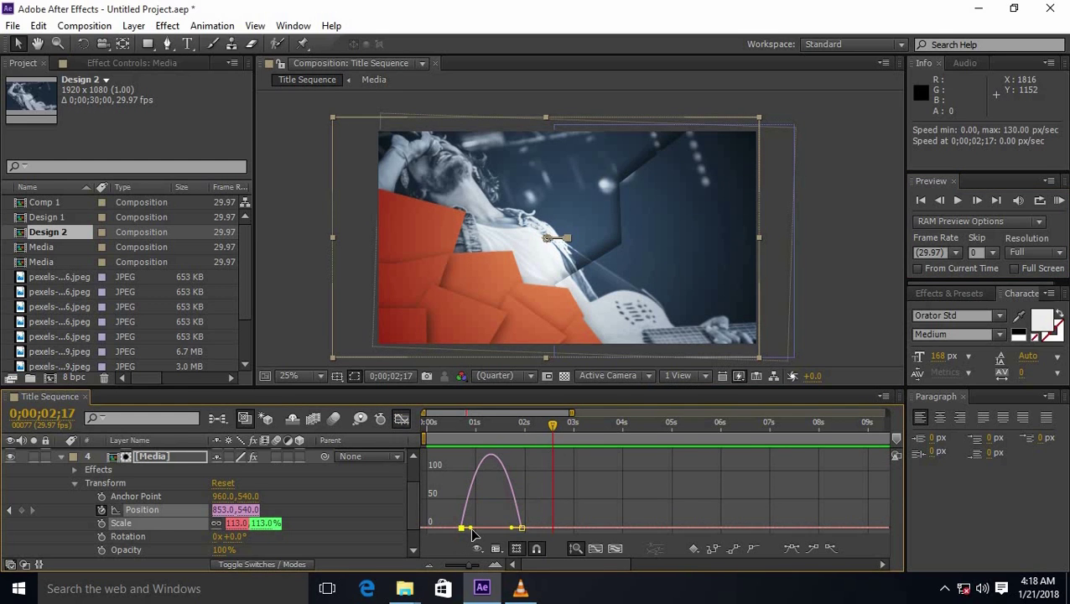
{"action": "left_click_drag", "start_coordinate": [476, 527], "coordinate": [518, 529]}
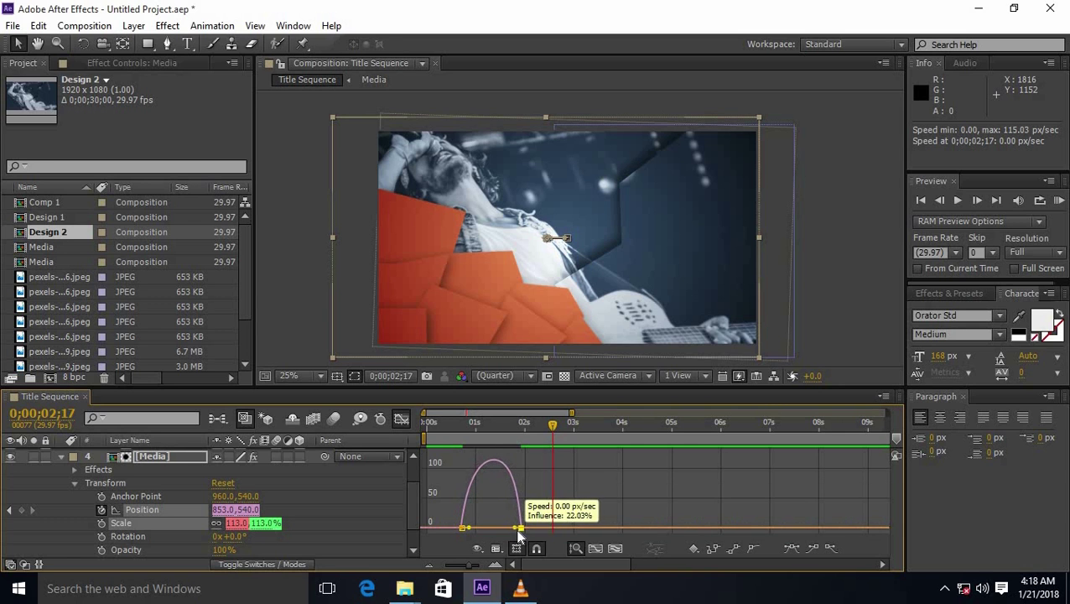
- Preview the eased slide, collapse the Media layer, and play the whole composition
{"action": "key", "text": "space"}
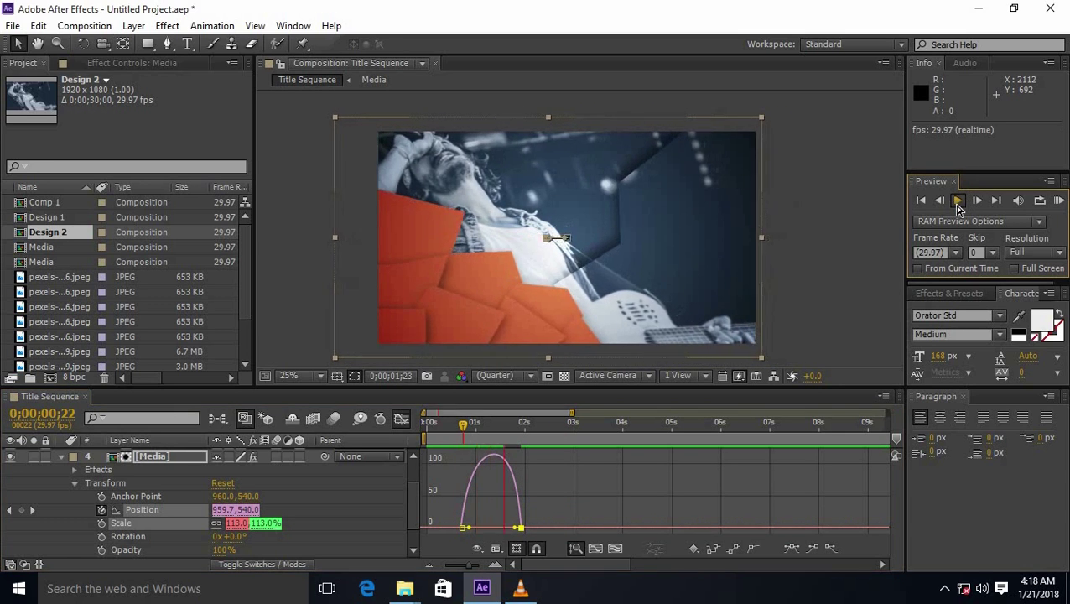
{"action": "left_click", "coordinate": [958, 204]}
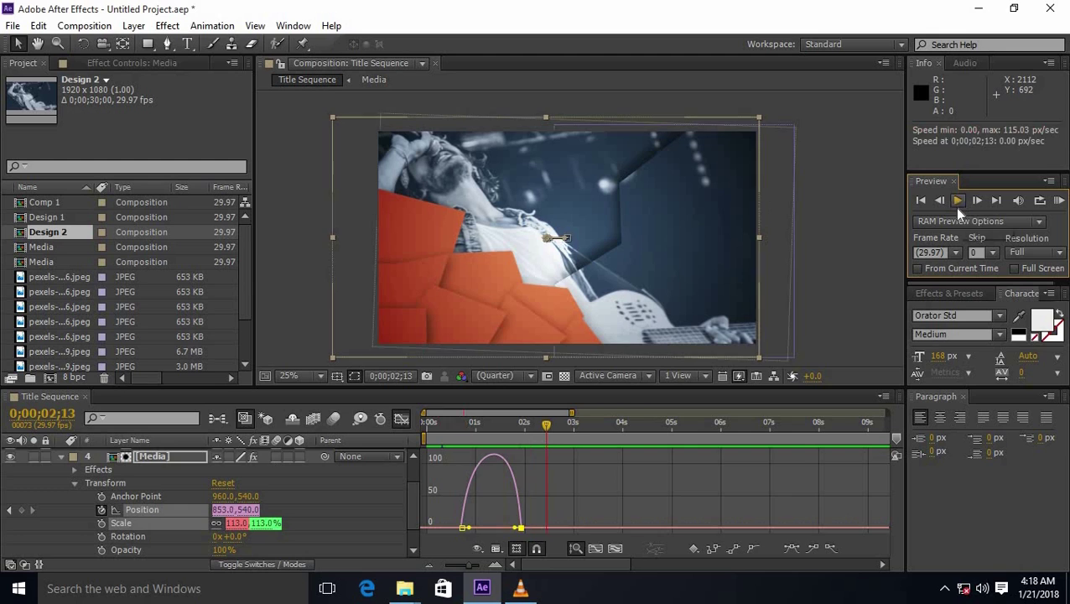
{"action": "left_click", "coordinate": [402, 419]}
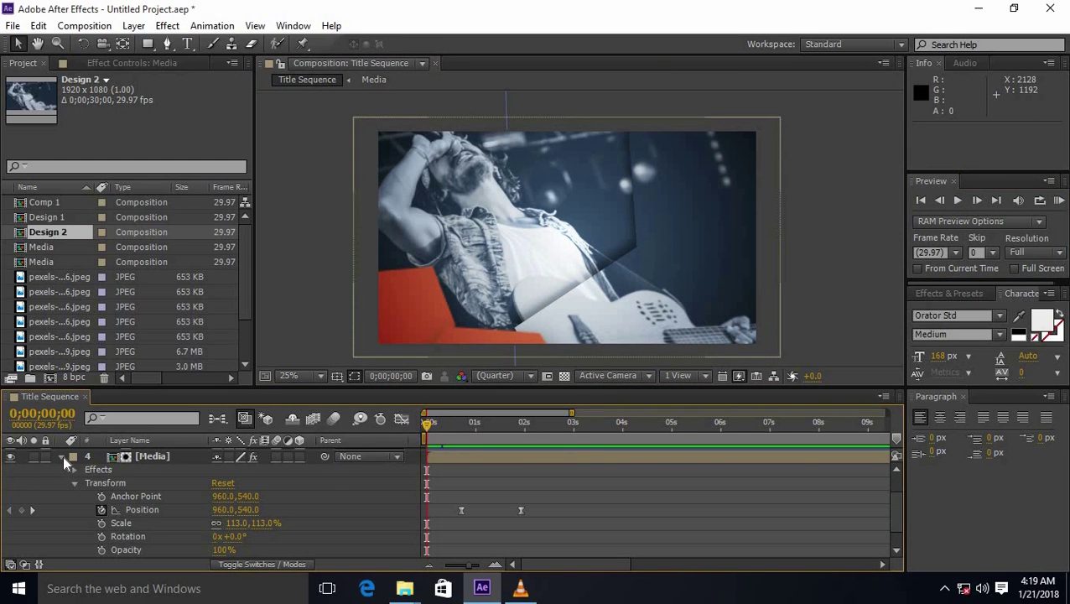
{"action": "left_click", "coordinate": [61, 457]}
{"action": "left_click", "coordinate": [956, 199]}
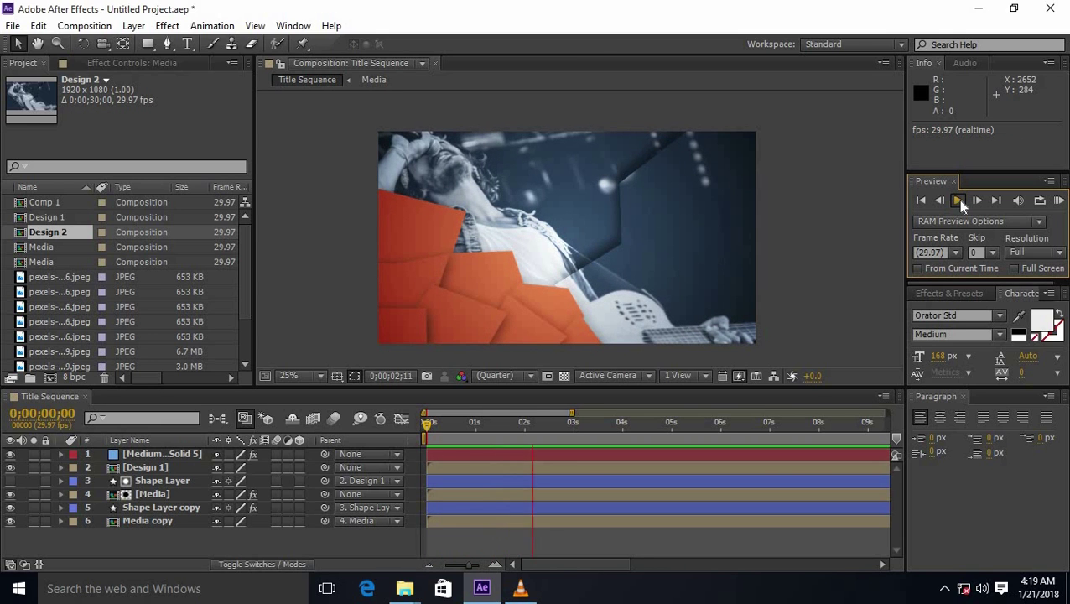
{"action": "left_click", "coordinate": [957, 199]}
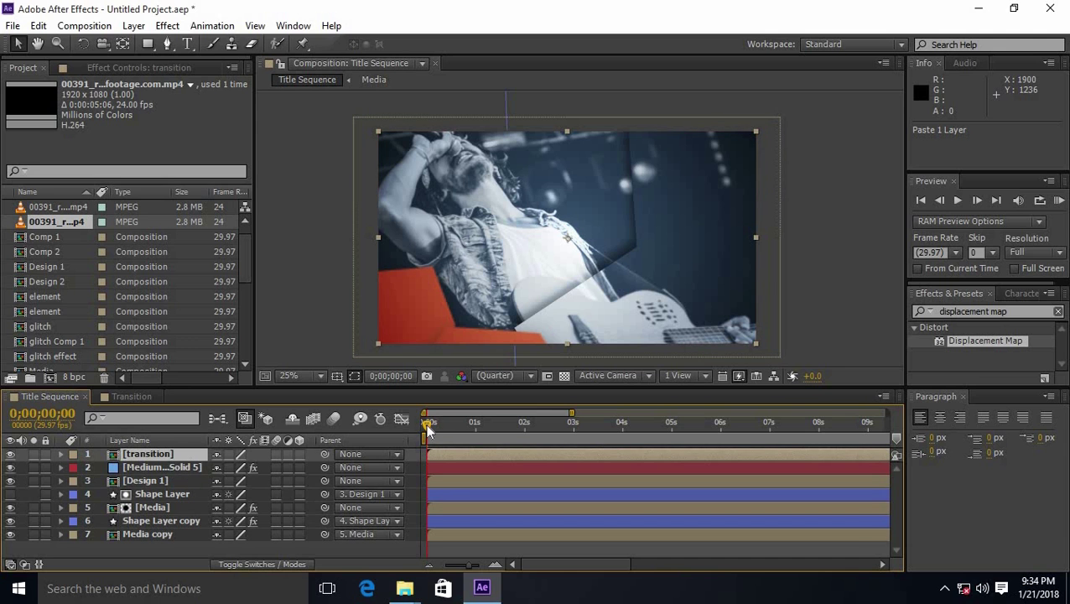
- Scrub through the start of the transition, then select layers 2 through 7 in the timeline
{"action": "left_click_drag", "start_coordinate": [428, 428], "coordinate": [560, 432]}
{"action": "left_click_drag", "start_coordinate": [177, 548], "coordinate": [159, 463]}
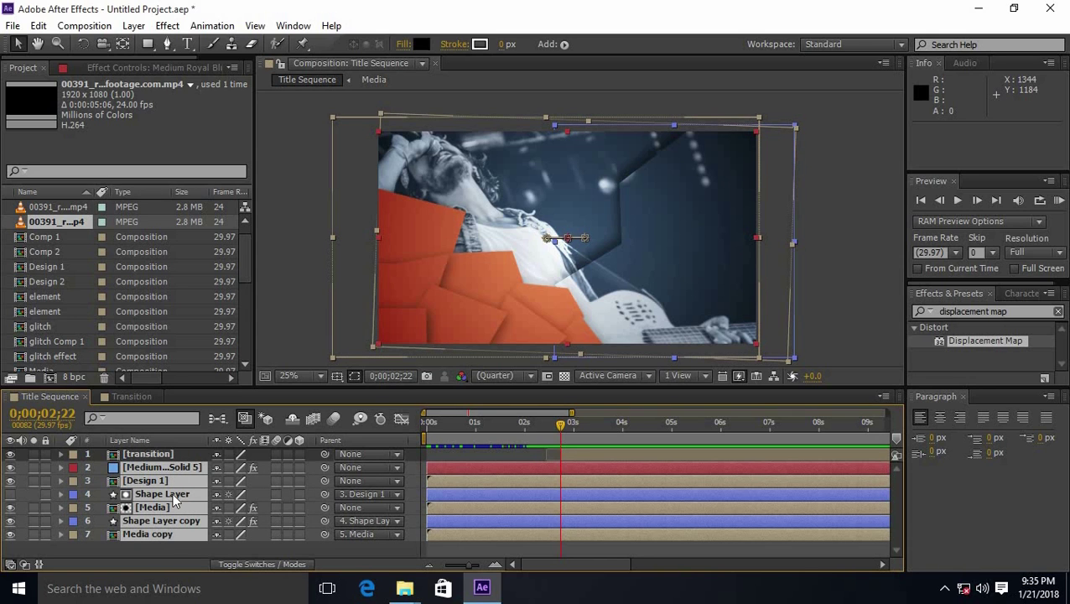
- Pre-compose the six selected layers and begin naming the new composition 'scene 1'
{"action": "right_click", "coordinate": [171, 493]}
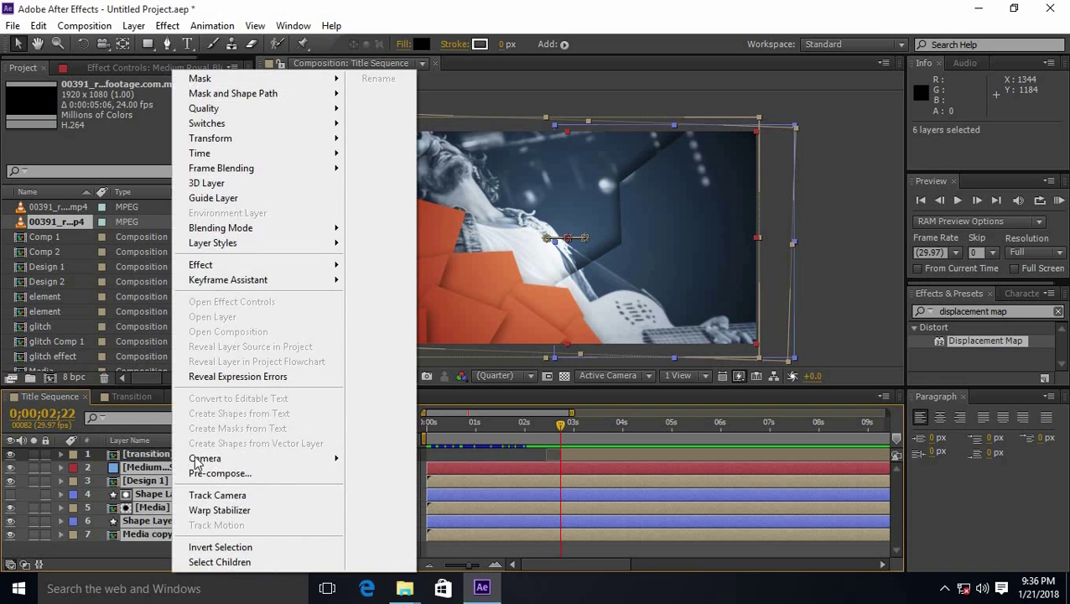
{"action": "left_click", "coordinate": [230, 474]}
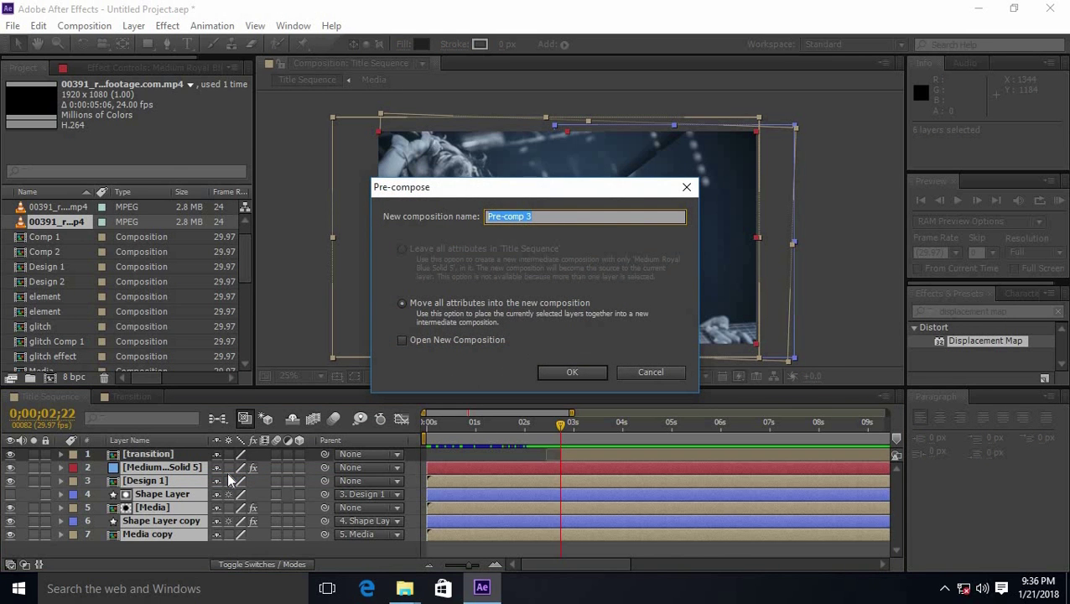
{"action": "type", "text": "scene 1"}
- Create the scene 1 composition and type BOROCADE TV in a text box over the red shapes
{"action": "key", "text": "Return"}
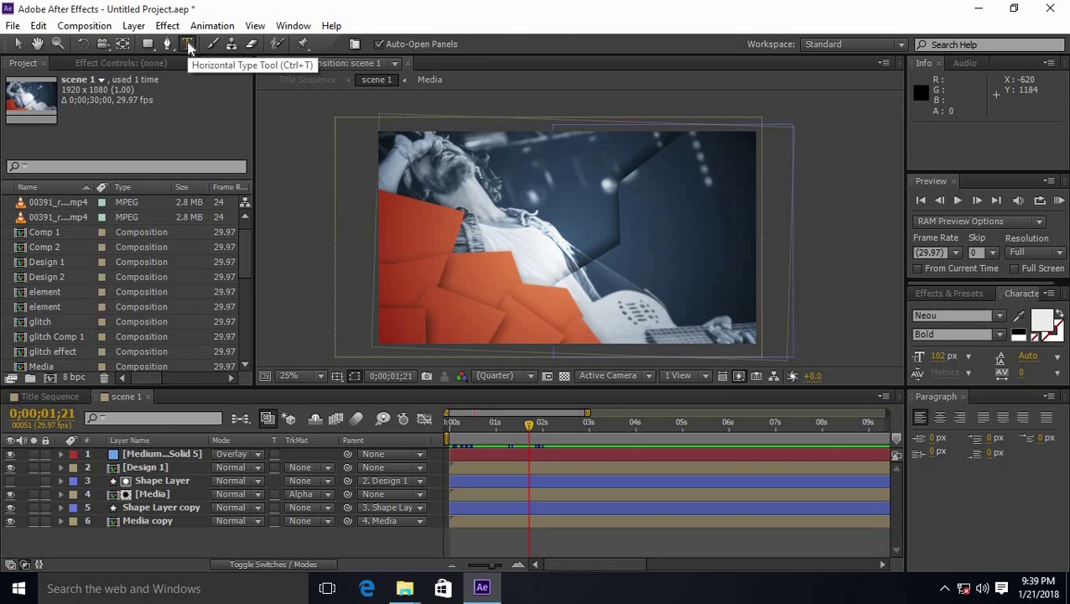
{"action": "left_click_drag", "start_coordinate": [405, 301], "coordinate": [554, 317]}
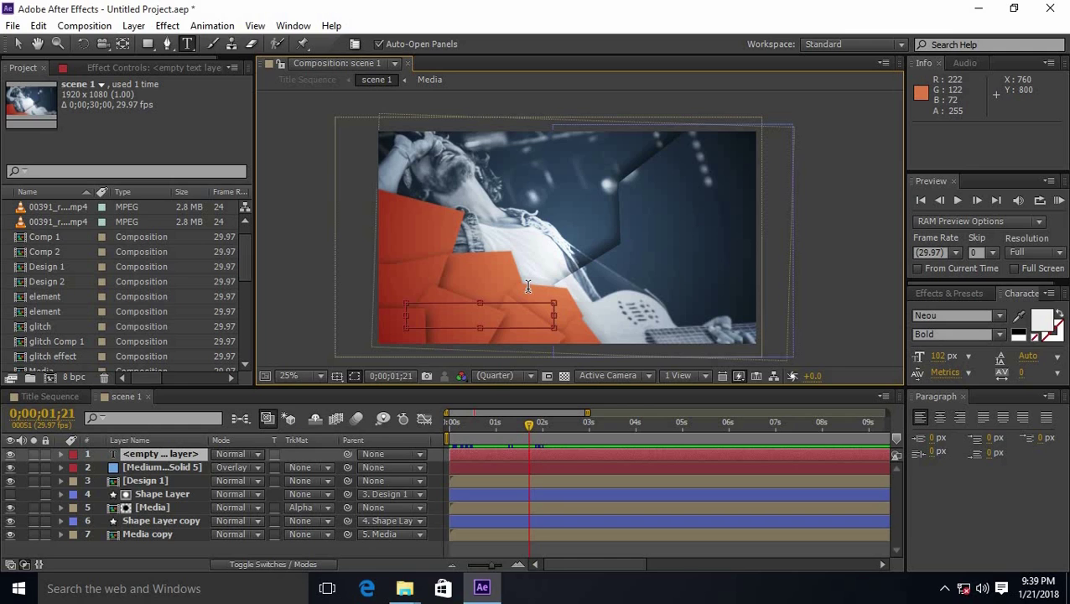
{"action": "type", "text": "BOROCAD"}
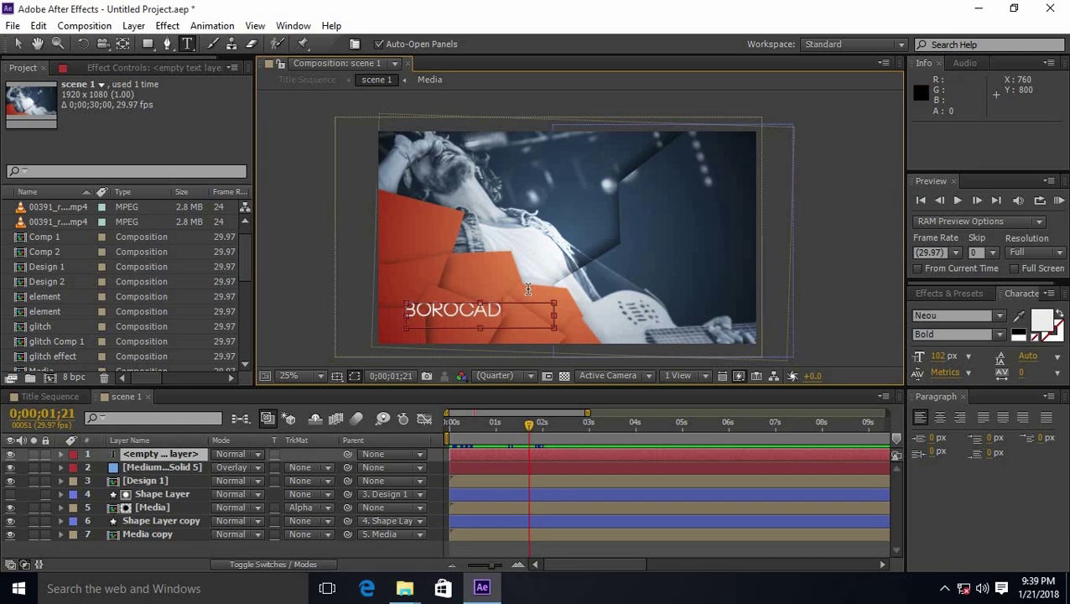
{"action": "type", "text": "E TV"}
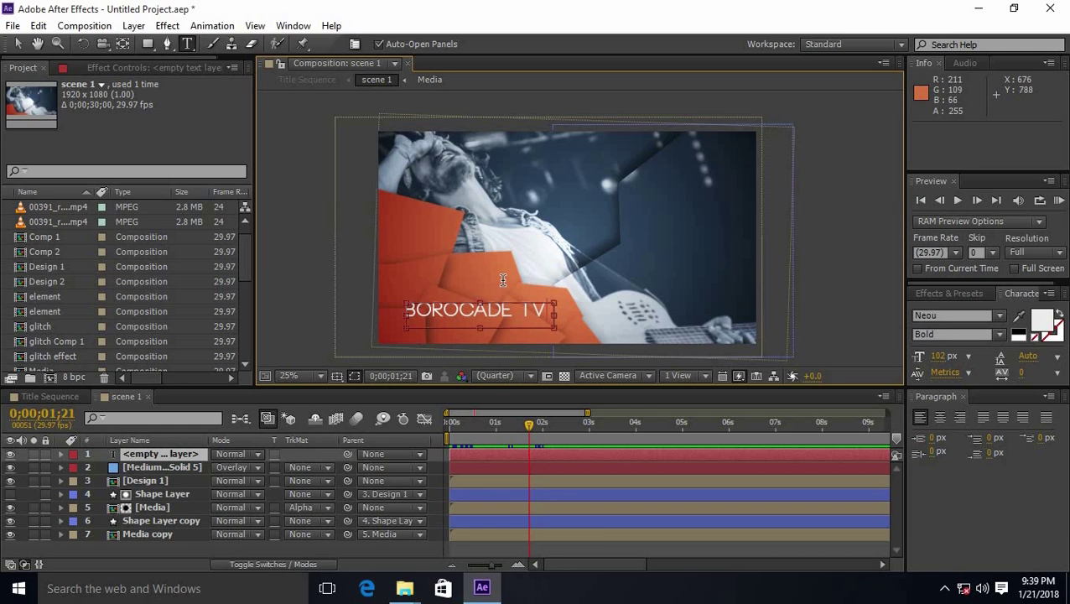
- Nudge the blue solid slightly left and shift the BOROCADE TV title slightly right
{"action": "left_click", "coordinate": [18, 44]}
{"action": "left_click", "coordinate": [469, 311]}
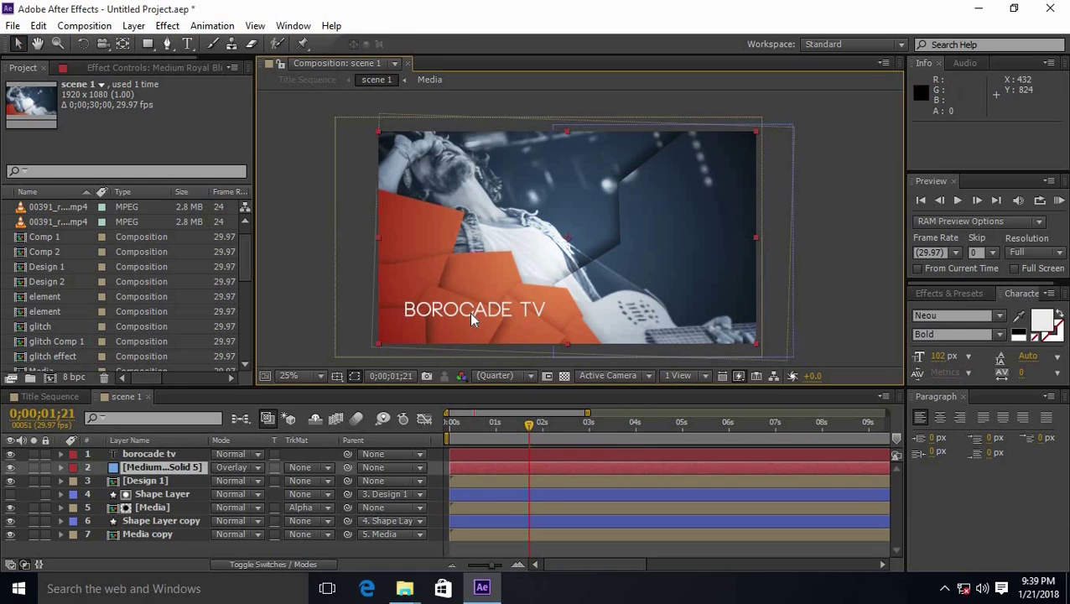
{"action": "left_click_drag", "start_coordinate": [494, 311], "coordinate": [459, 318]}
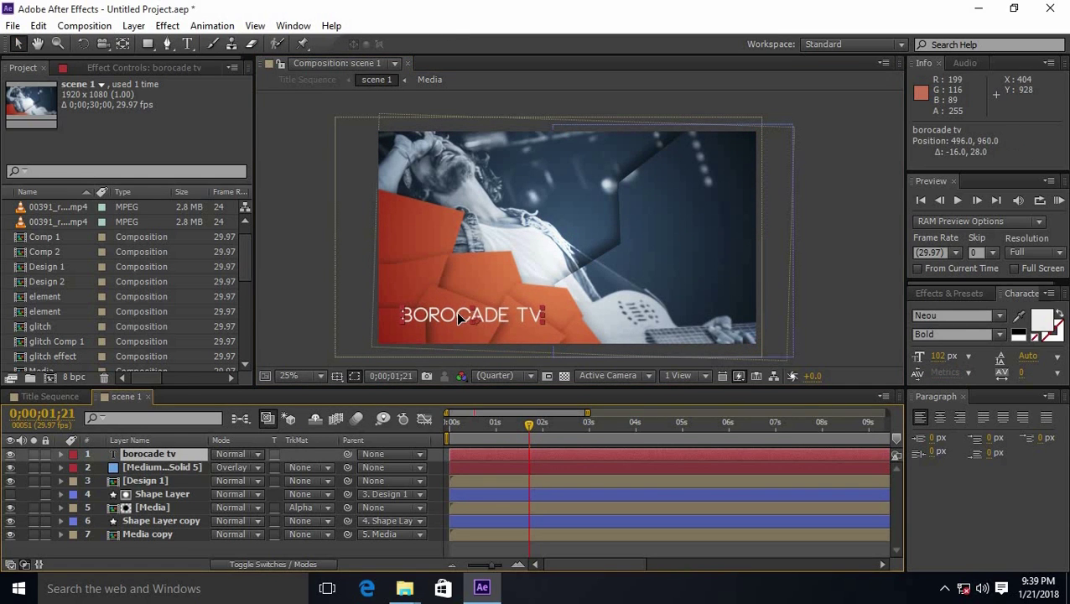
{"action": "left_click_drag", "start_coordinate": [529, 425], "coordinate": [429, 435]}
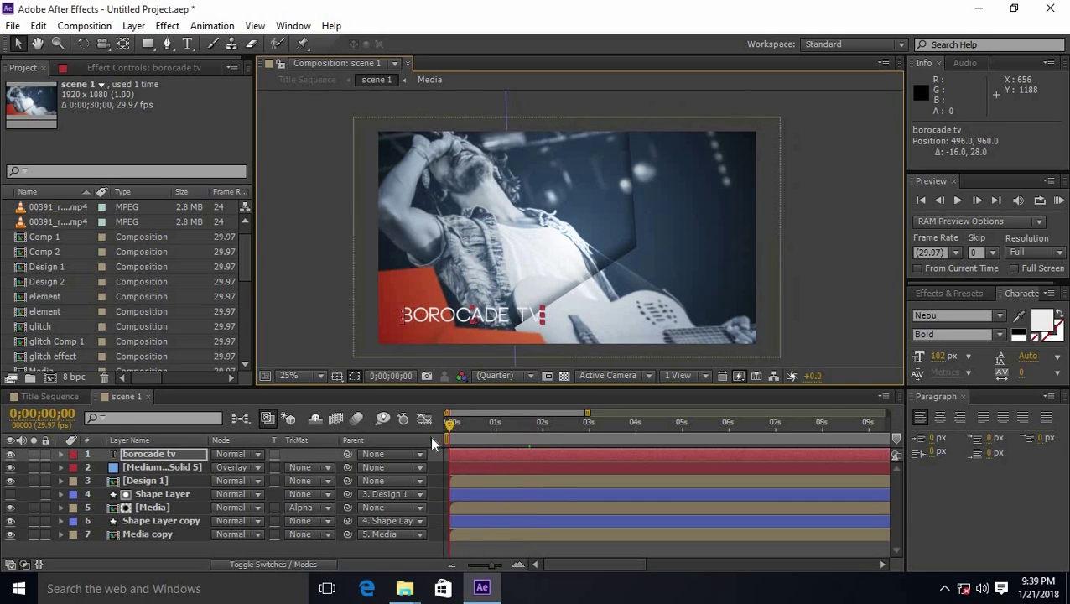
- Keyframe the title's scale from 278% at the start down to 100%
{"action": "left_click", "coordinate": [60, 454]}
{"action": "left_click", "coordinate": [74, 480]}
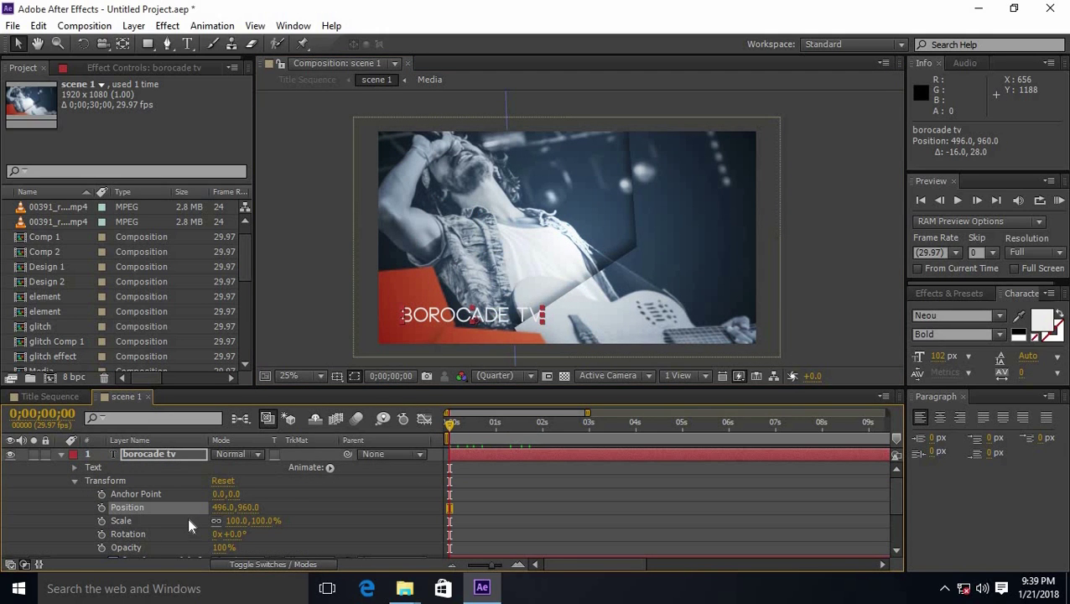
{"action": "left_click", "coordinate": [102, 520]}
{"action": "left_click_drag", "start_coordinate": [238, 521], "coordinate": [376, 523]}
{"action": "left_click_drag", "start_coordinate": [450, 425], "coordinate": [457, 432]}
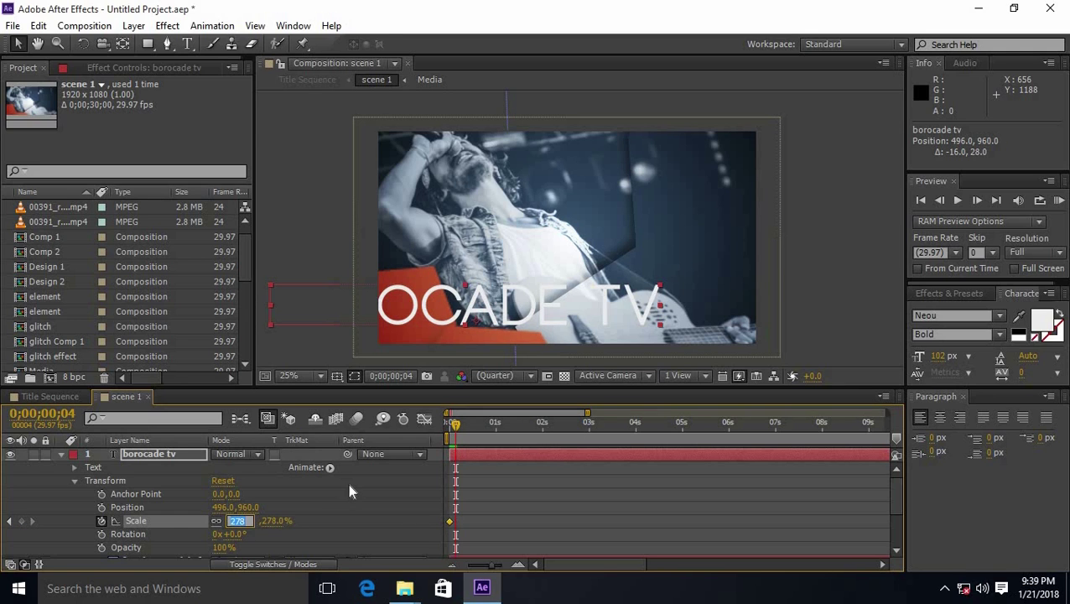
{"action": "left_click", "coordinate": [238, 521]}
{"action": "type", "text": "100"}
{"action": "key", "text": "Return"}
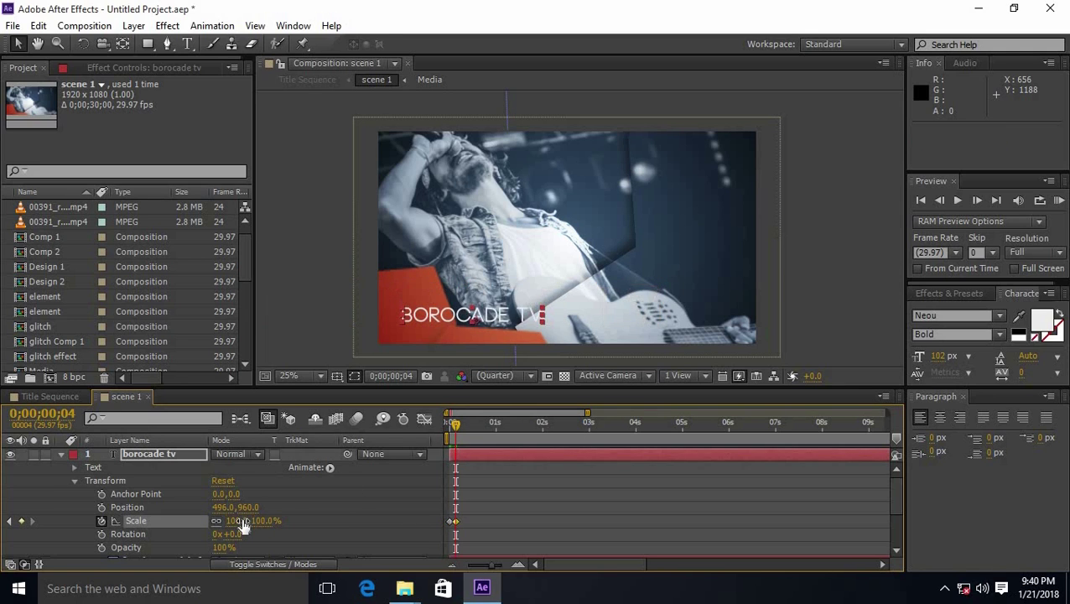
- Move the final scale keyframe to 0;00;01;01 and add a later Position keyframe sliding the title right
{"action": "left_click_drag", "start_coordinate": [457, 430], "coordinate": [509, 441]}
{"action": "left_click_drag", "start_coordinate": [456, 521], "coordinate": [498, 520]}
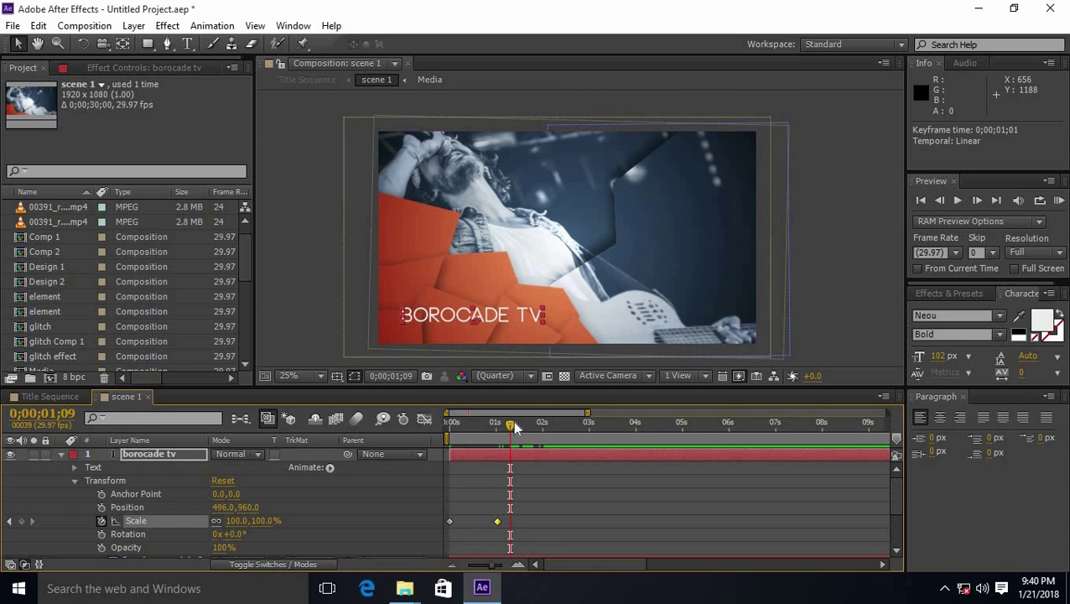
{"action": "mouse_move", "coordinate": [512, 422]}
{"action": "left_mouse_down"}
{"action": "mouse_move", "coordinate": [437, 437]}
{"action": "mouse_move", "coordinate": [510, 434]}
{"action": "mouse_move", "coordinate": [500, 449]}
{"action": "mouse_move", "coordinate": [493, 425]}
{"action": "mouse_move", "coordinate": [464, 413]}
{"action": "mouse_move", "coordinate": [501, 436]}
{"action": "mouse_move", "coordinate": [533, 426]}
{"action": "left_mouse_up"}
{"action": "key", "text": "alt+shift+p"}
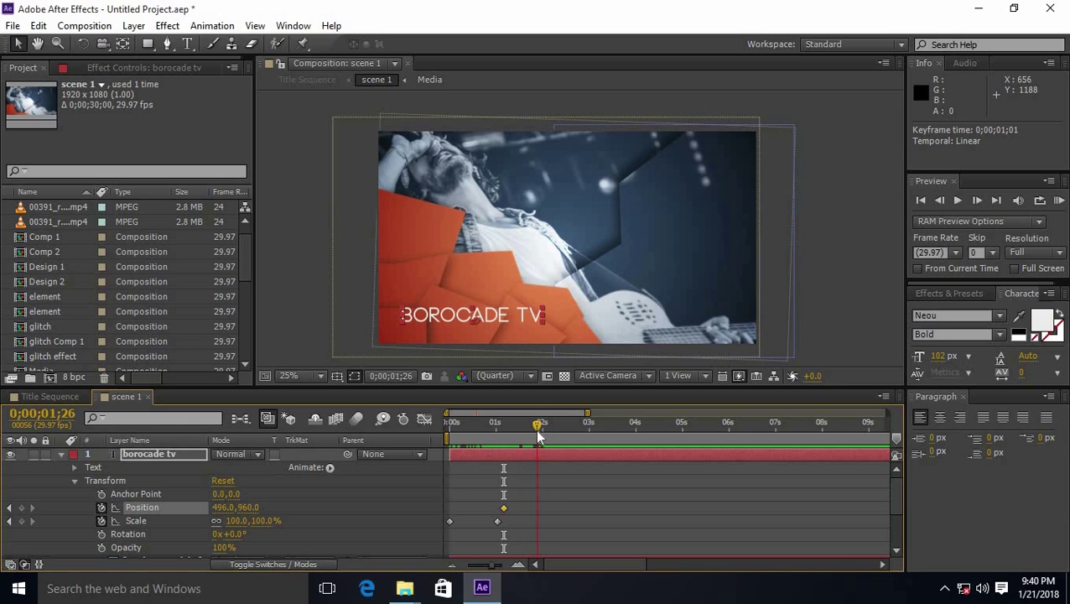
{"action": "left_click_drag", "start_coordinate": [218, 513], "coordinate": [167, 513]}
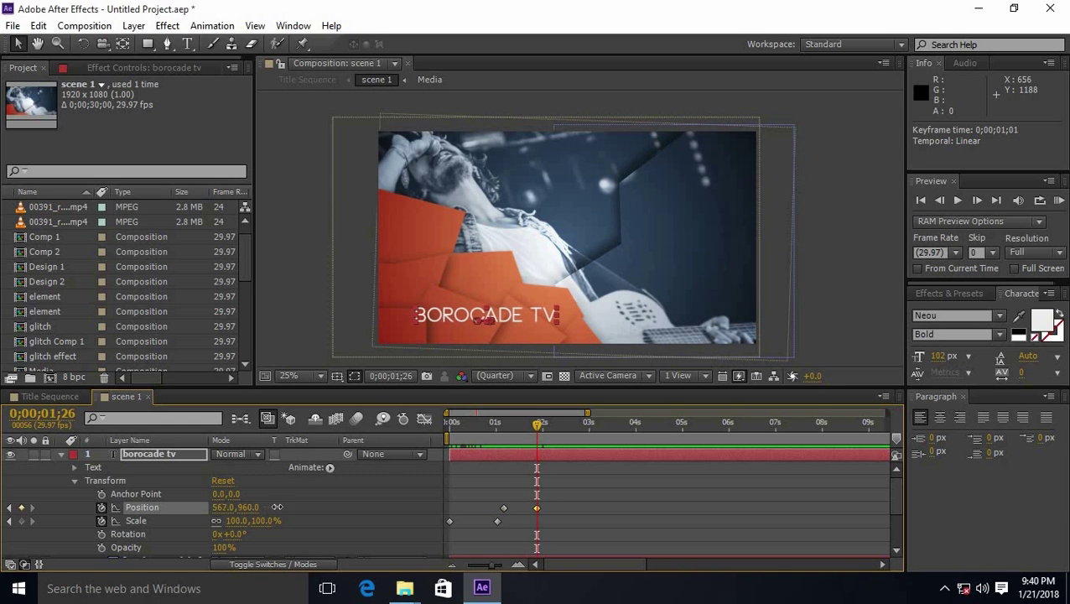
{"action": "key", "text": "Home"}
{"action": "key", "text": "space"}
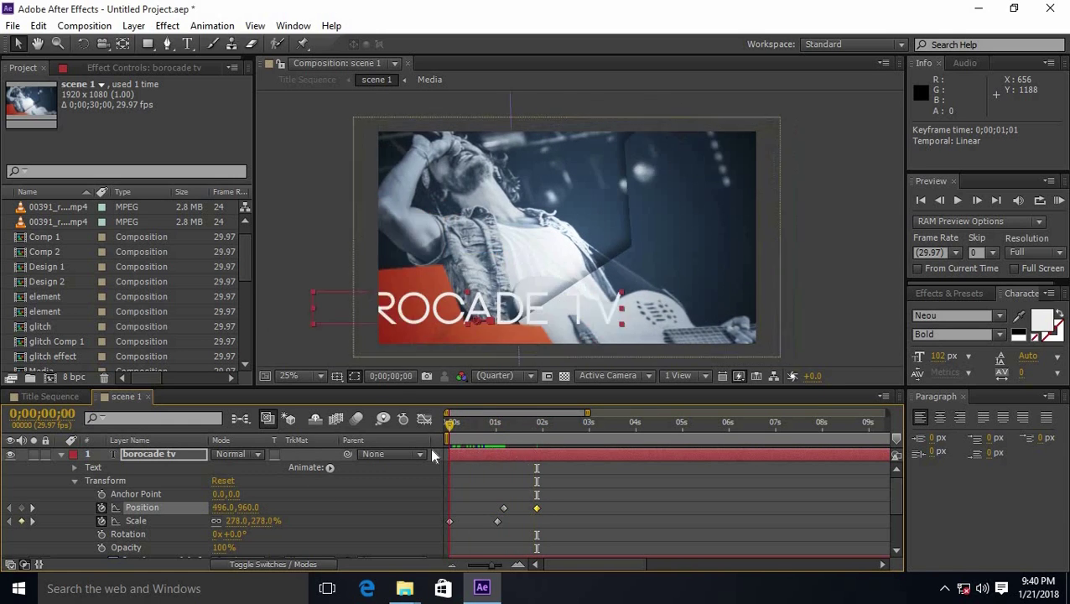
- Retime the title keyframes slightly earlier through repeated previews, then select all of them
{"action": "left_click", "coordinate": [956, 202]}
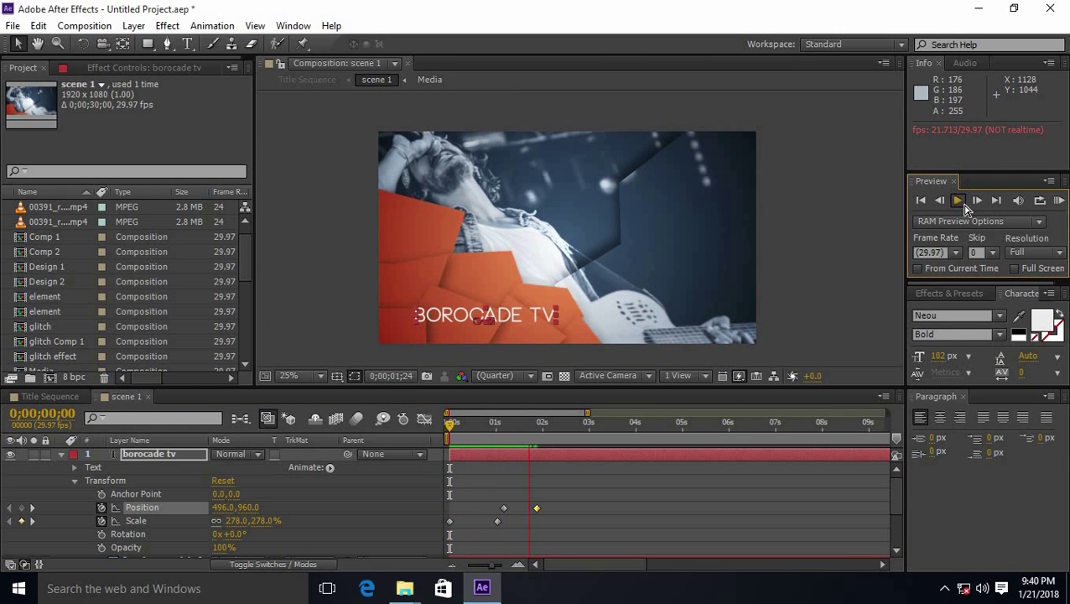
{"action": "key", "text": "space"}
{"action": "left_click", "coordinate": [957, 200]}
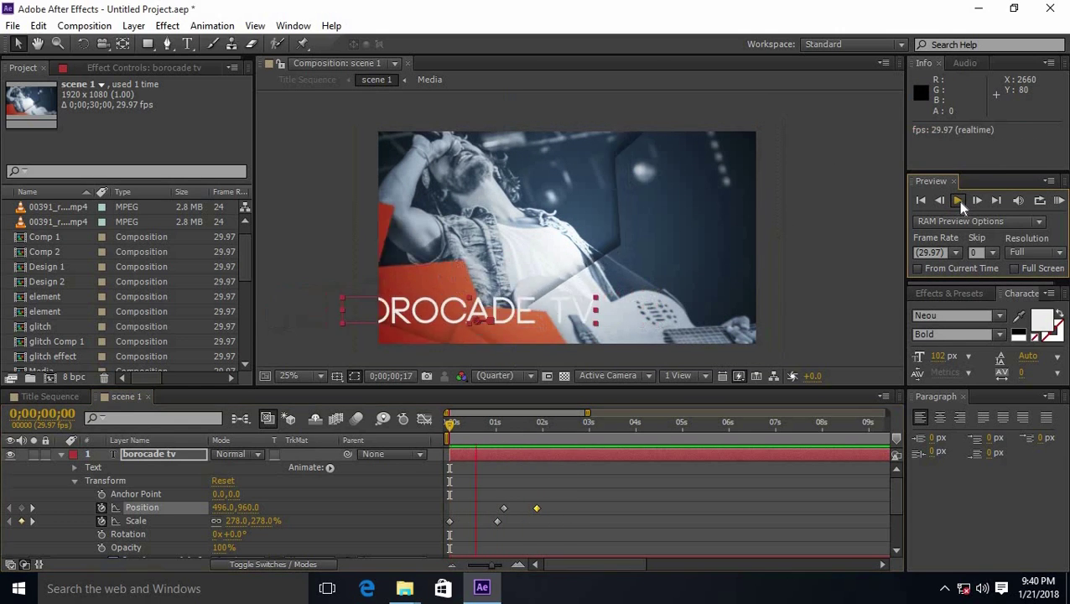
{"action": "key", "text": "space"}
{"action": "left_click_drag", "start_coordinate": [563, 525], "coordinate": [486, 513]}
{"action": "left_click", "coordinate": [957, 200]}
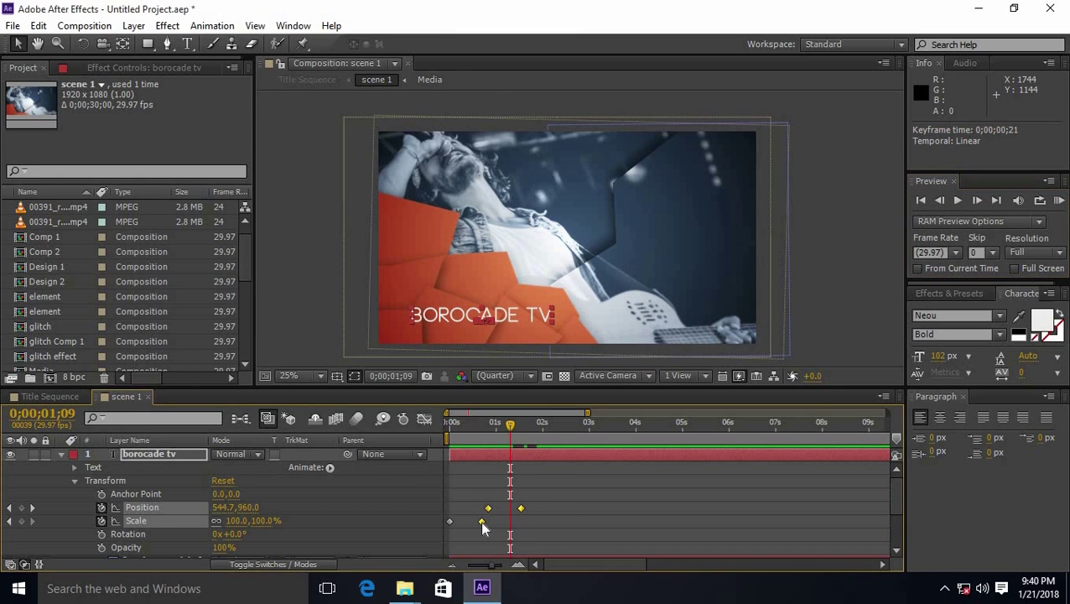
{"action": "left_click_drag", "start_coordinate": [482, 522], "coordinate": [477, 522]}
{"action": "left_click", "coordinate": [957, 200]}
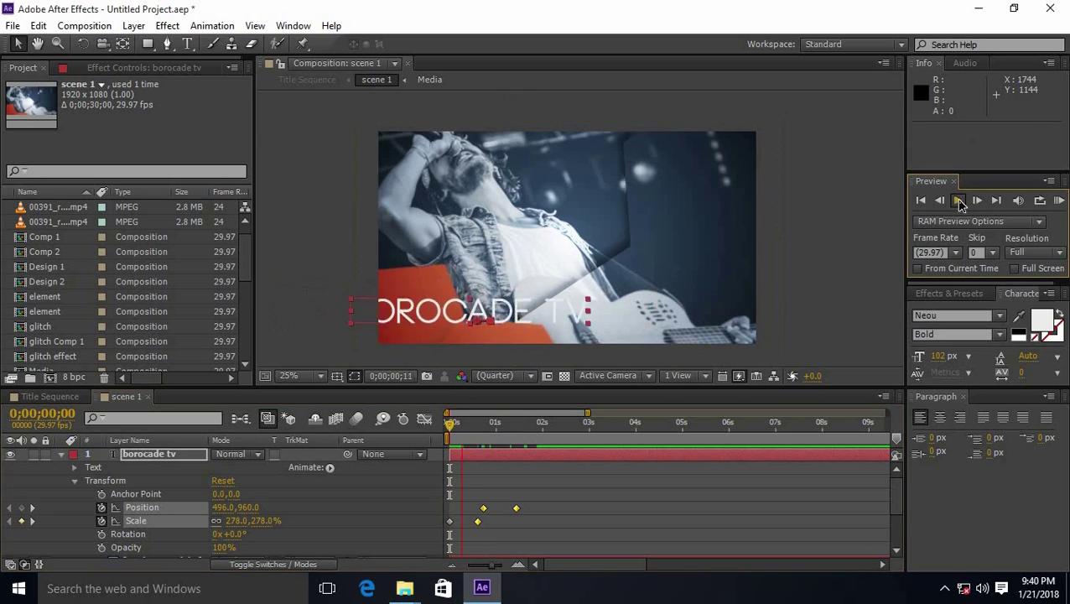
{"action": "left_click_drag", "start_coordinate": [555, 533], "coordinate": [416, 495]}
{"action": "right_click", "coordinate": [482, 517]}
- Apply Easy Ease and reshape the Position speed curve so the slide starts fast and slows down
{"action": "mouse_move", "coordinate": [544, 494]}
{"action": "left_click", "coordinate": [704, 392]}
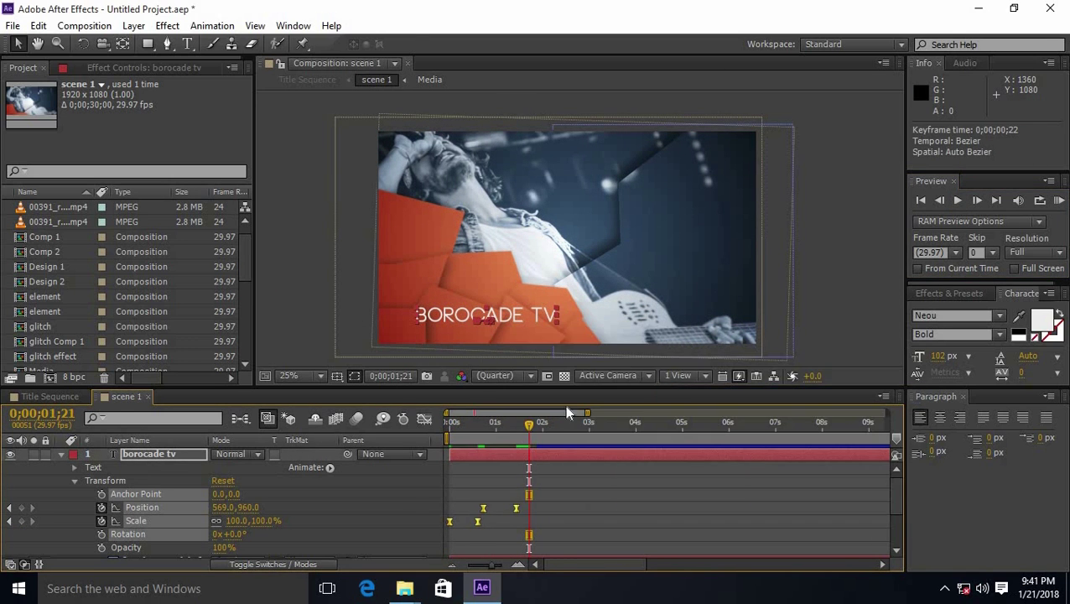
{"action": "left_click", "coordinate": [424, 418]}
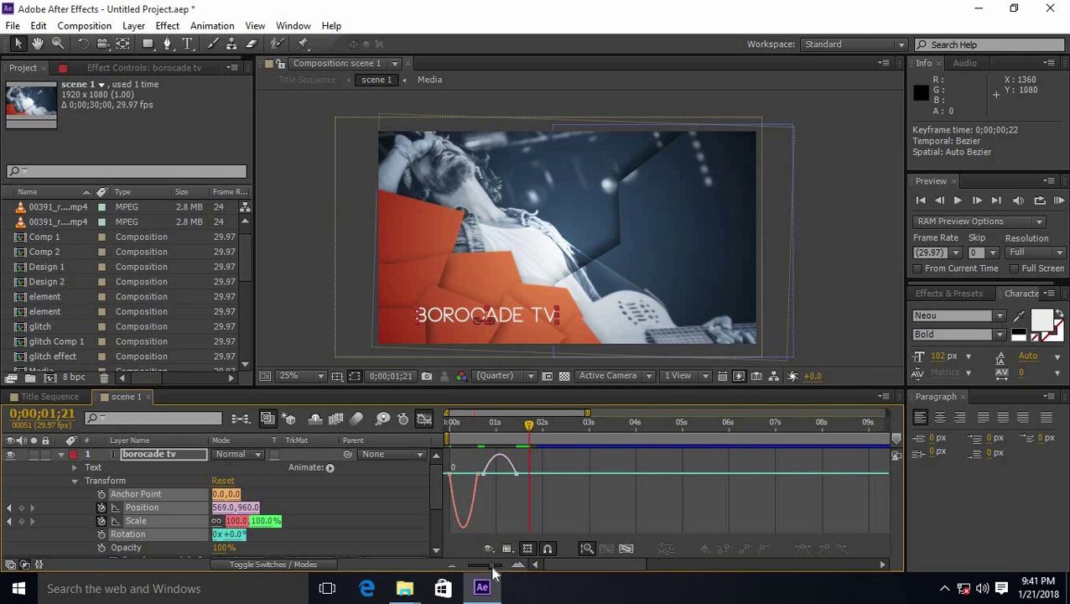
{"action": "left_click_drag", "start_coordinate": [492, 566], "coordinate": [486, 565]}
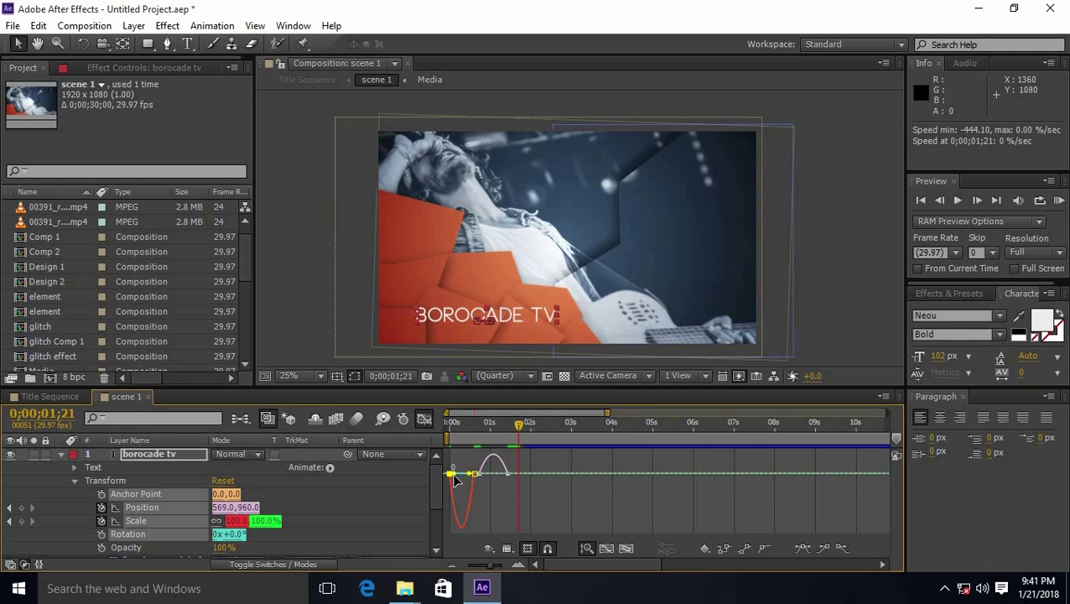
{"action": "left_click_drag", "start_coordinate": [454, 478], "coordinate": [445, 475]}
{"action": "left_click", "coordinate": [484, 466]}
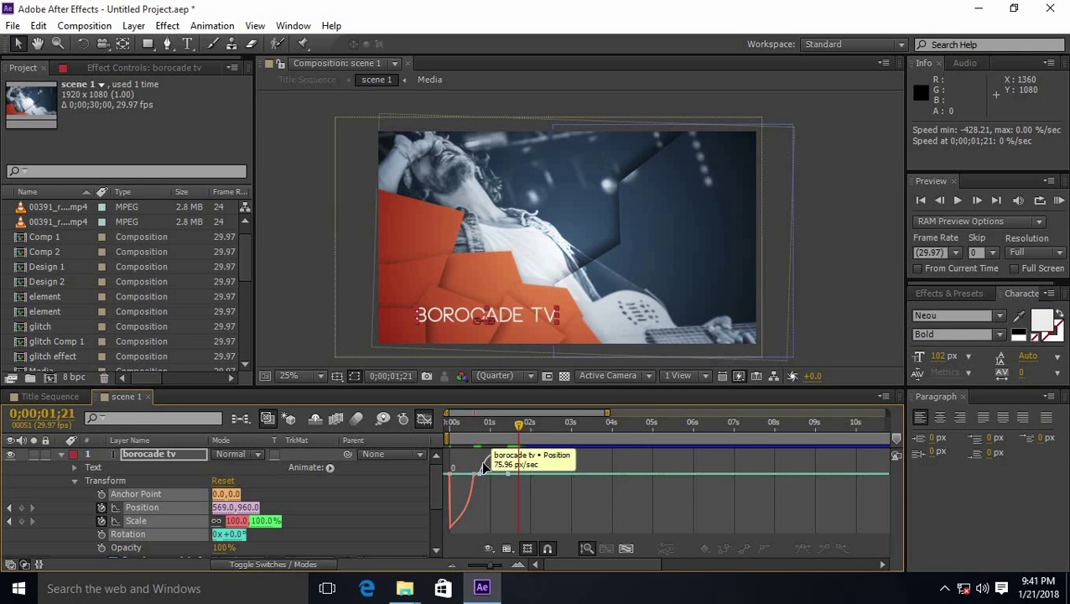
{"action": "left_click", "coordinate": [488, 474]}
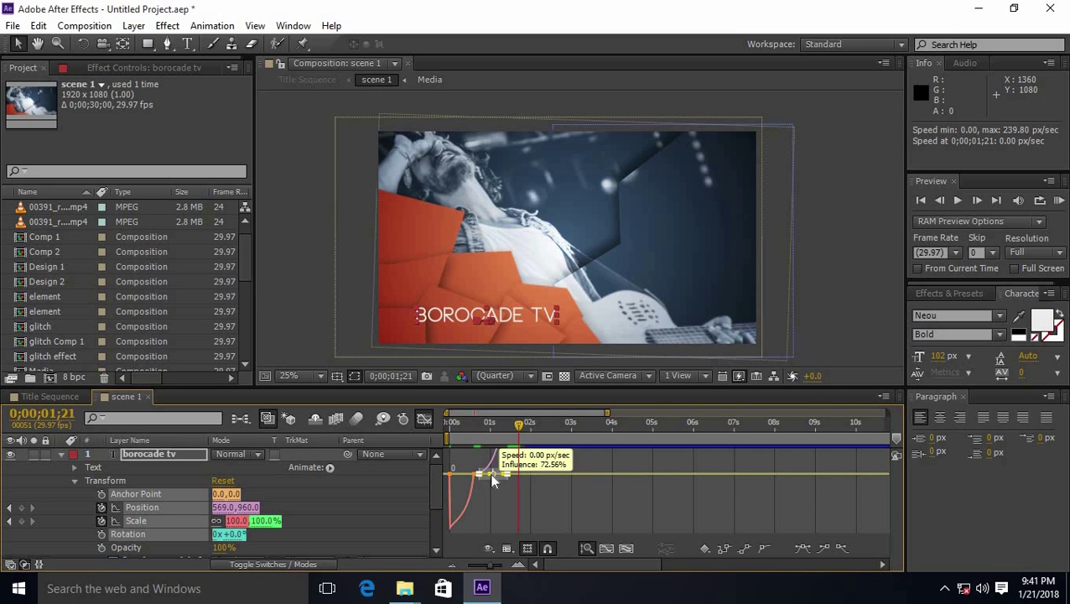
{"action": "left_click_drag", "start_coordinate": [489, 472], "coordinate": [482, 460]}
{"action": "left_click", "coordinate": [546, 516]}
- Preview the reshaped title motion and inspect the Position keyframe's values without changing them
{"action": "key", "text": "Home"}
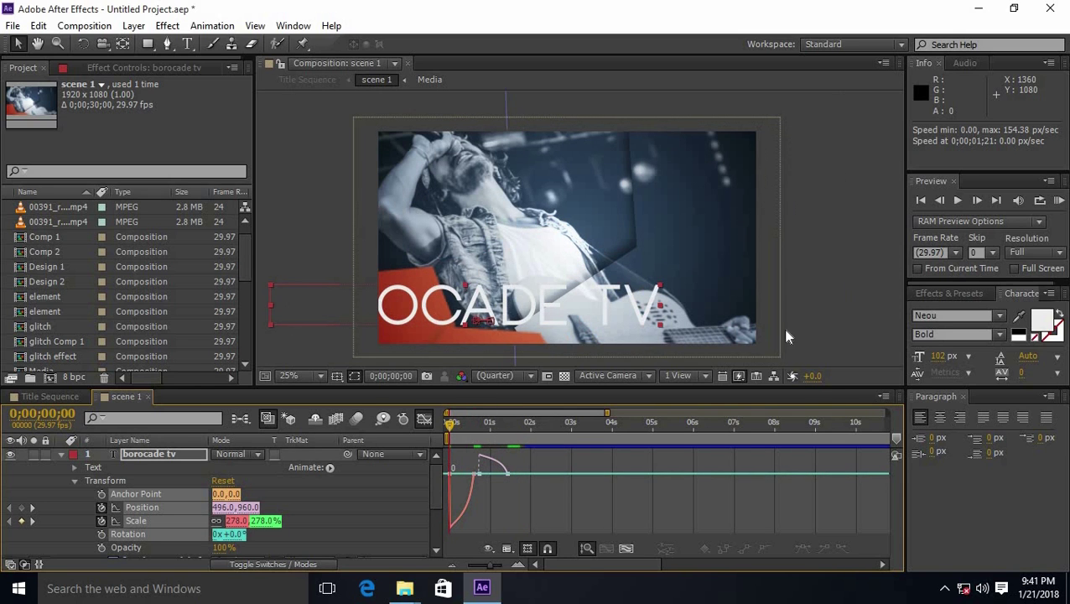
{"action": "left_click", "coordinate": [959, 201]}
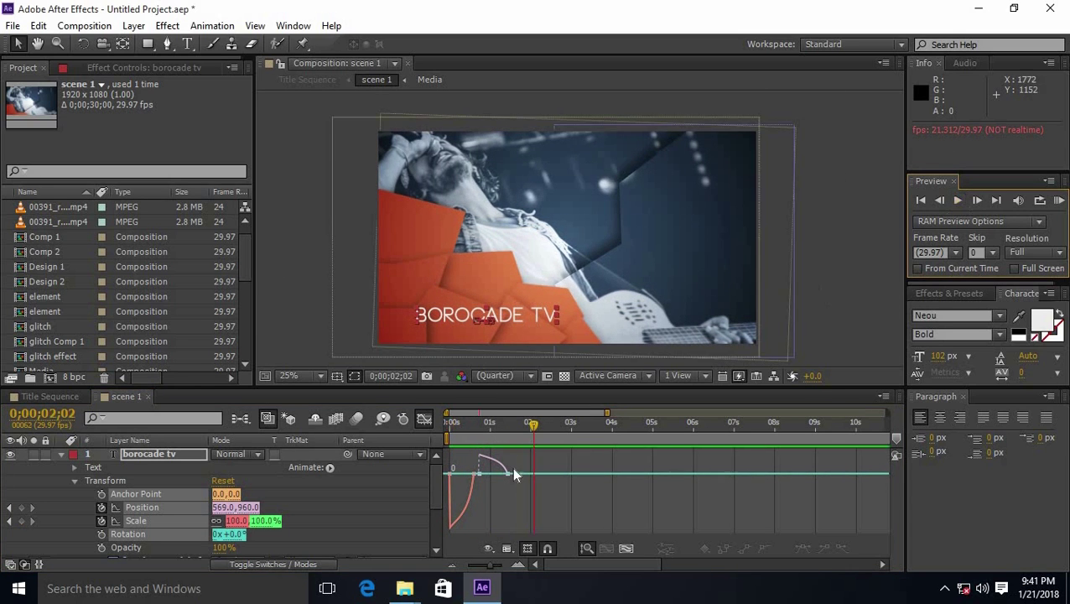
{"action": "left_click", "coordinate": [424, 419]}
{"action": "left_click", "coordinate": [506, 508]}
{"action": "double_click", "coordinate": [507, 508]}
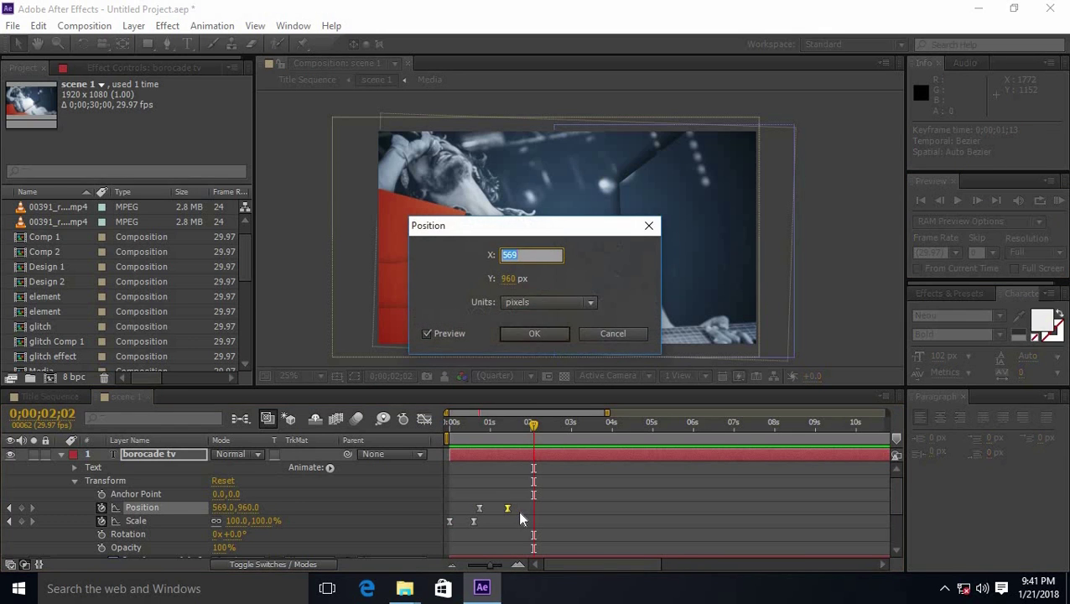
{"action": "left_click", "coordinate": [644, 223]}
{"action": "key", "text": "Home"}
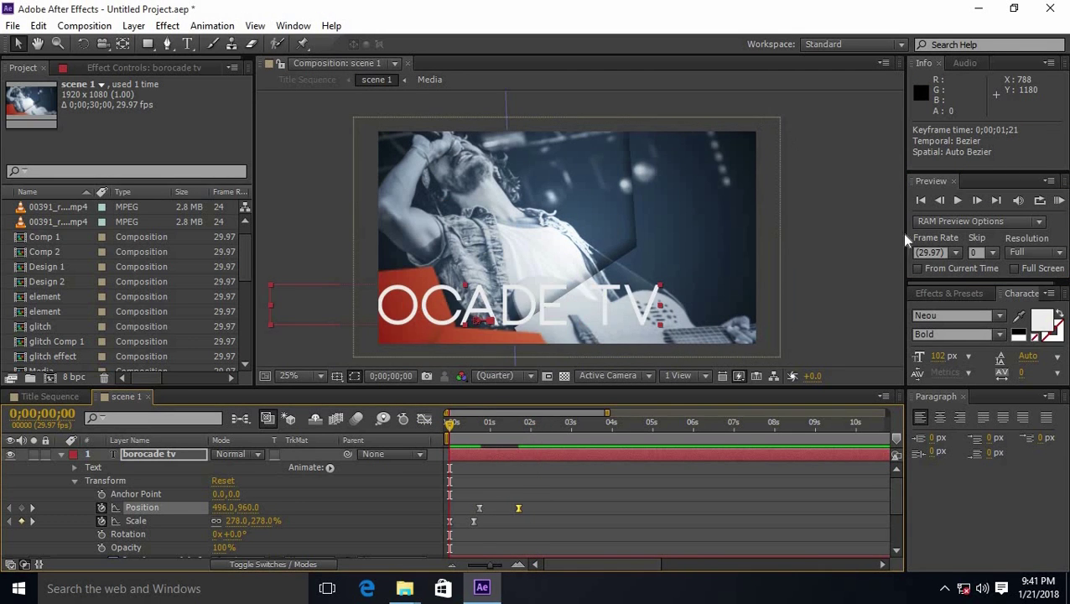
{"action": "left_click", "coordinate": [954, 202]}
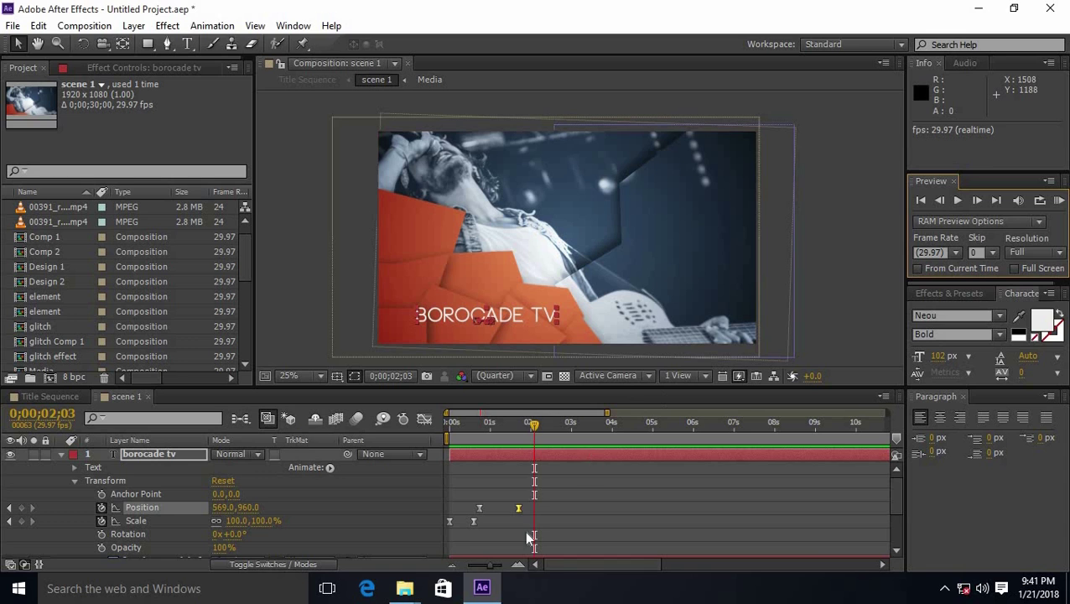
- Move the last Position keyframe later to about 02;15 and preview the adjusted animation
{"action": "left_click_drag", "start_coordinate": [518, 508], "coordinate": [550, 509]}
{"action": "left_click", "coordinate": [956, 200]}
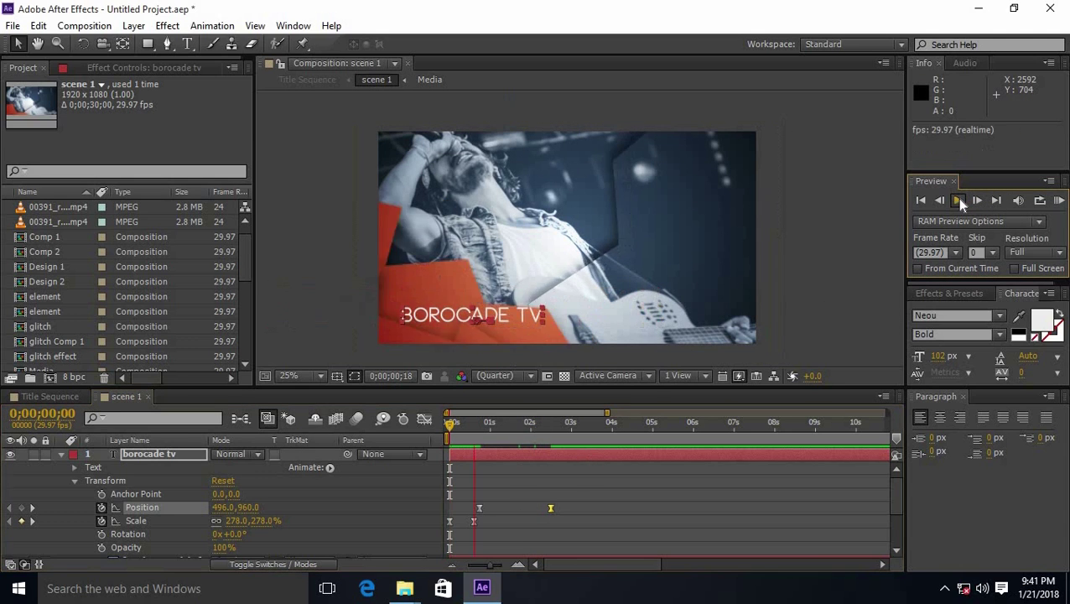
{"action": "left_click", "coordinate": [957, 199]}
{"action": "left_click", "coordinate": [519, 505]}
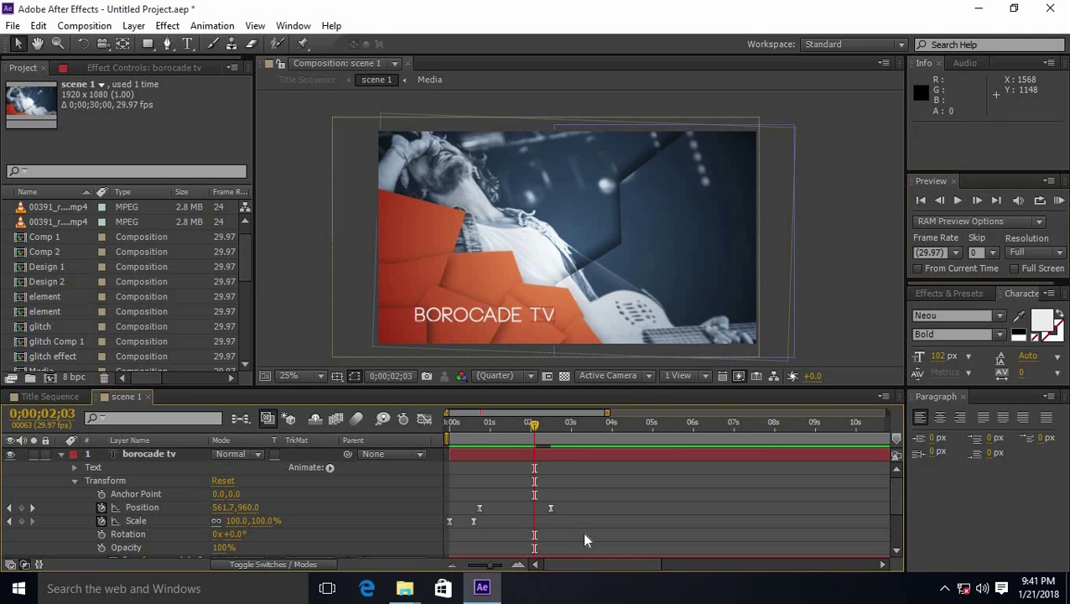
{"action": "left_click_drag", "start_coordinate": [529, 428], "coordinate": [162, 425]}
{"action": "left_click", "coordinate": [61, 454]}
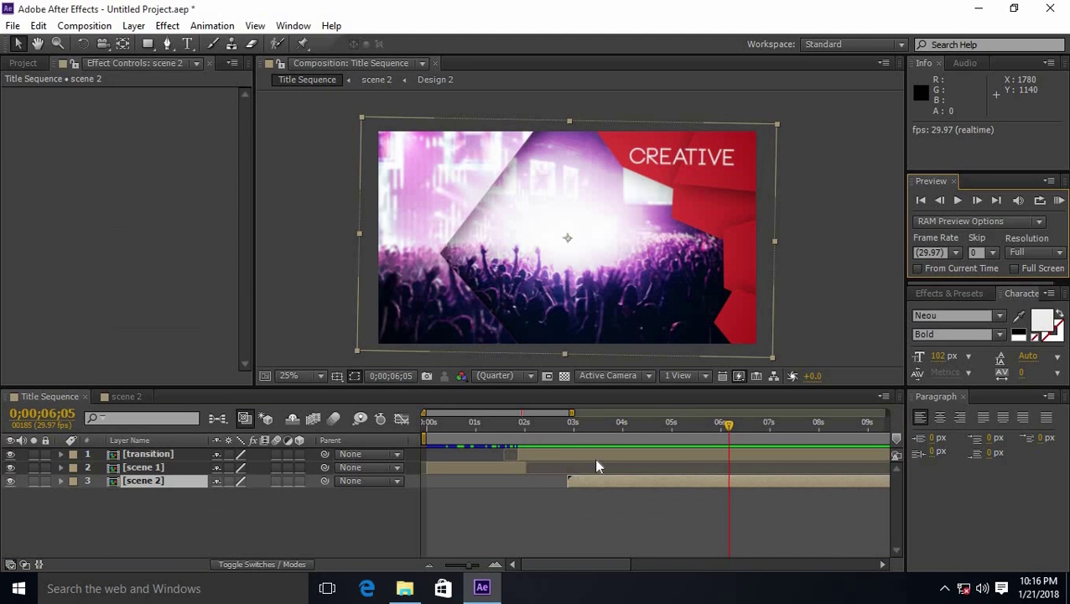
- Start the scene 2 layer three frames earlier, at 0;00;02;06, and preview the transition
{"action": "left_click", "coordinate": [596, 483]}
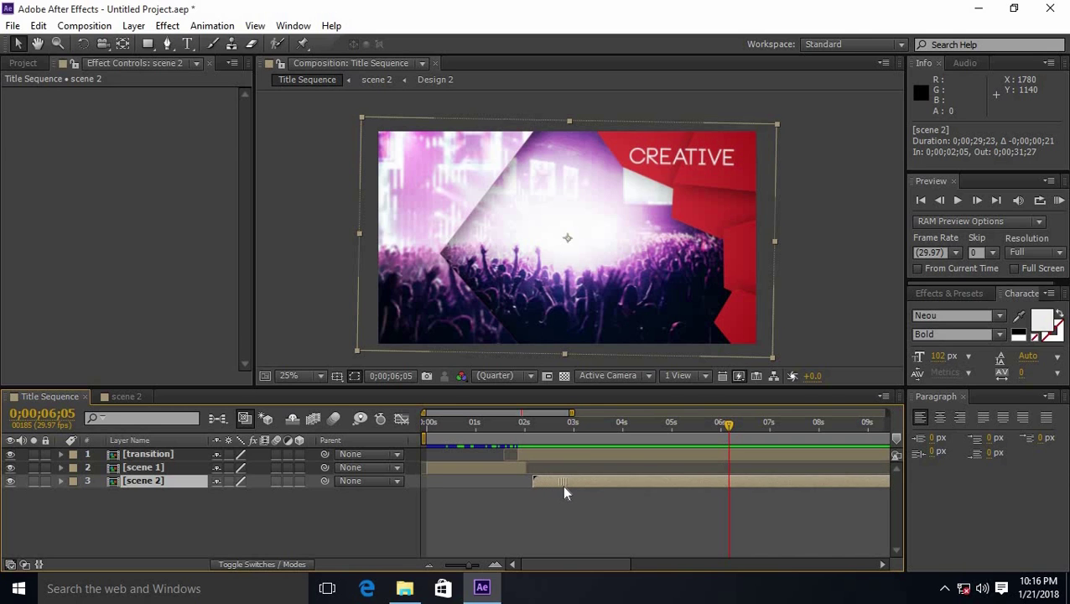
{"action": "left_click_drag", "start_coordinate": [727, 426], "coordinate": [535, 451]}
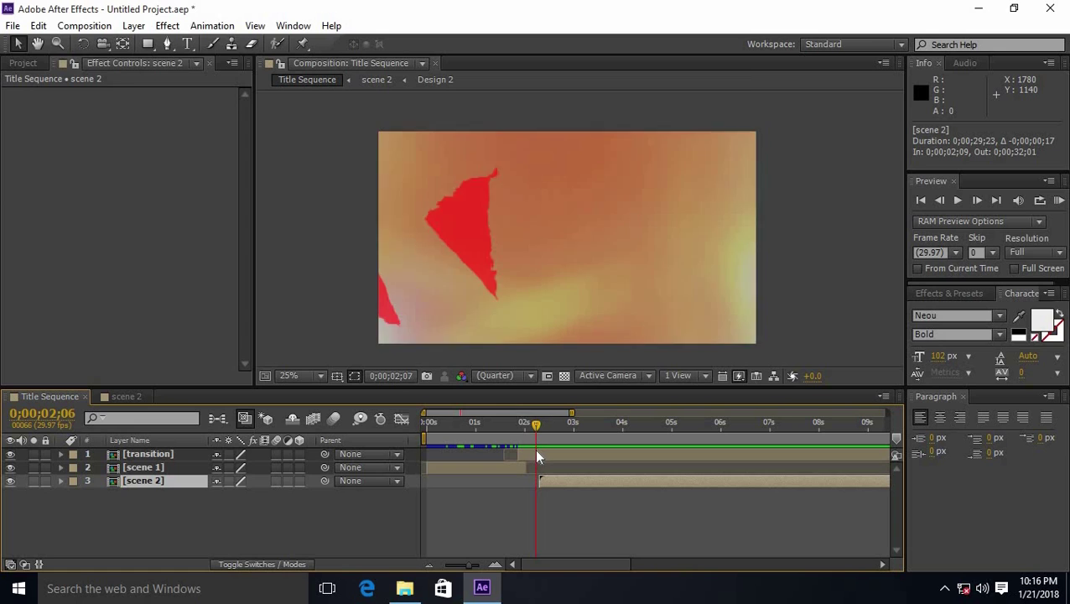
{"action": "left_click_drag", "start_coordinate": [555, 482], "coordinate": [550, 482]}
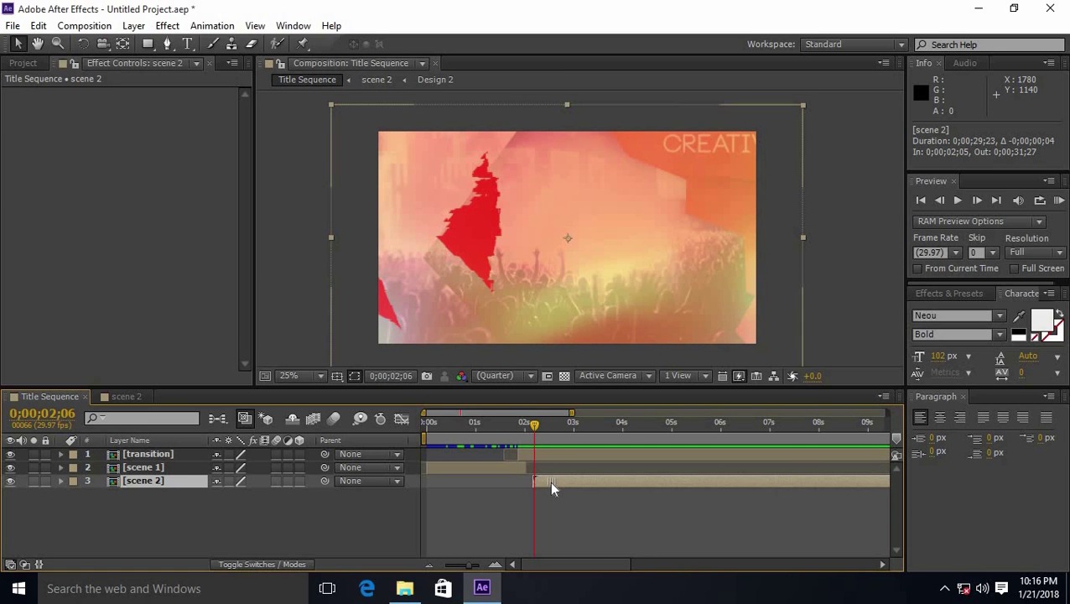
{"action": "left_click_drag", "start_coordinate": [531, 427], "coordinate": [427, 437]}
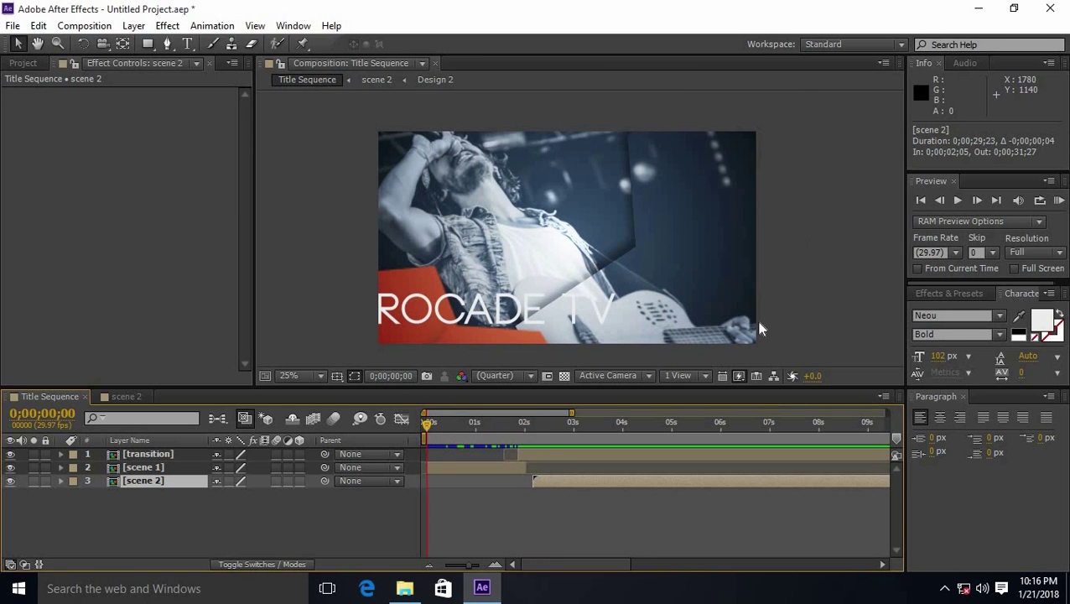
{"action": "left_click", "coordinate": [954, 203]}
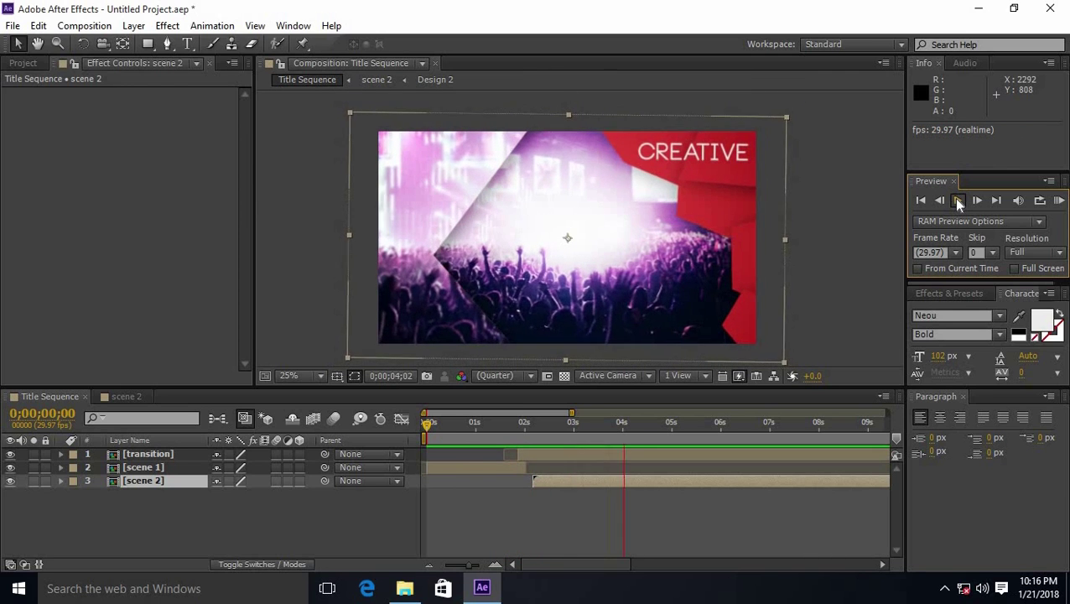
{"action": "left_click", "coordinate": [957, 200]}
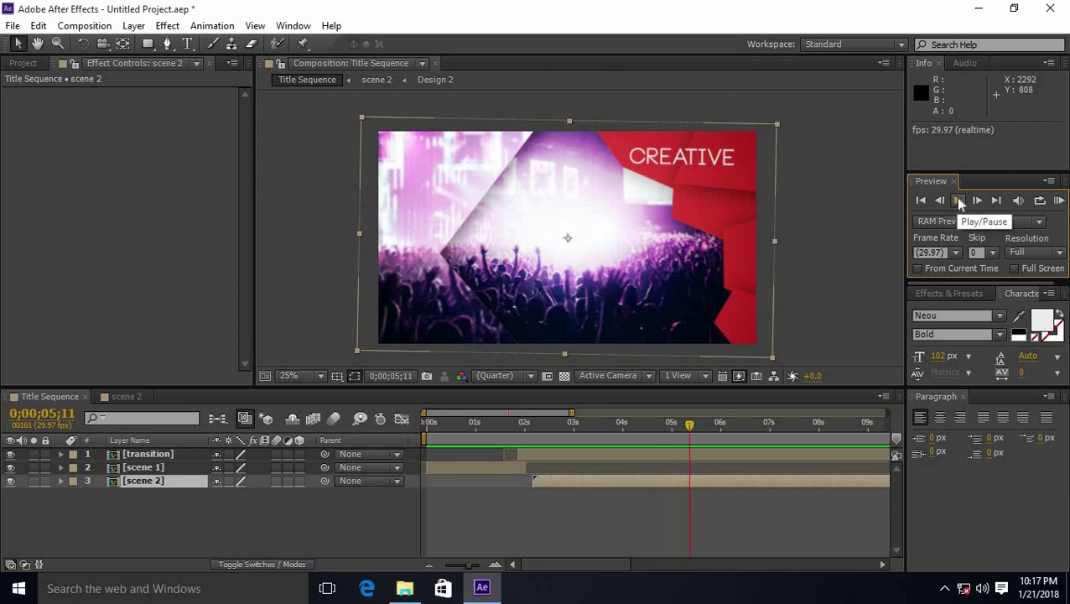
- Select the scene 1 and transition layers and preview the whole sequence from about 01;09
{"action": "left_click", "coordinate": [513, 467]}
{"action": "left_click", "coordinate": [524, 457]}
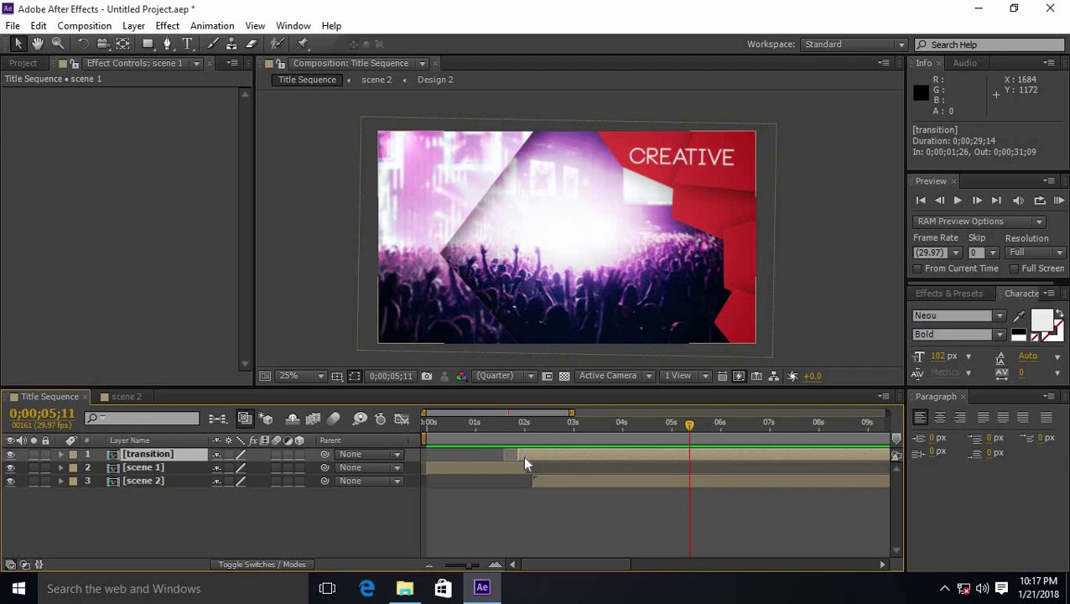
{"action": "left_click", "coordinate": [523, 461]}
{"action": "left_click", "coordinate": [490, 423]}
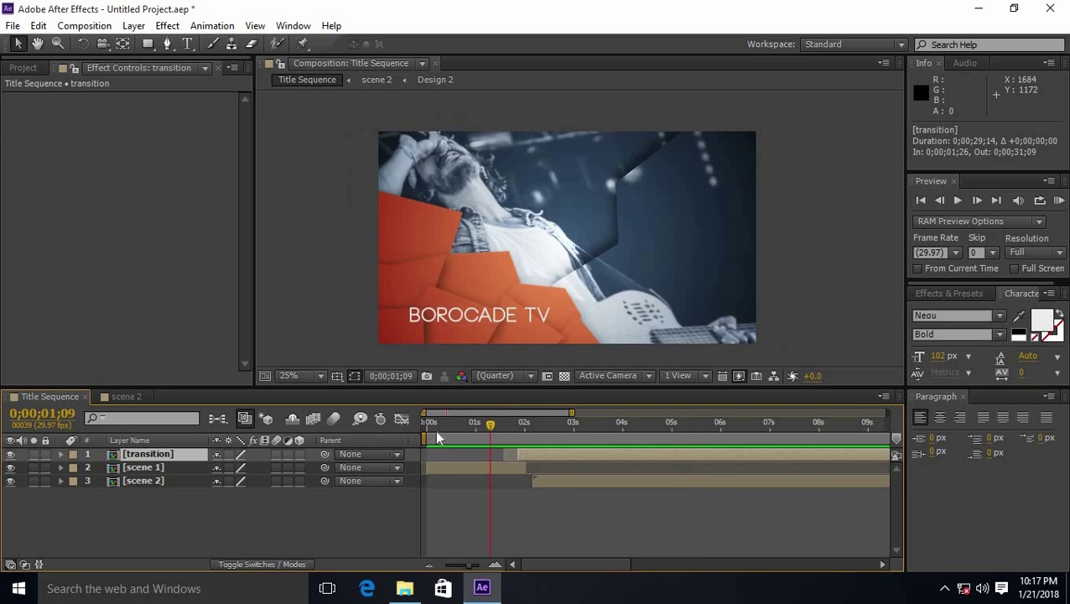
{"action": "left_click", "coordinate": [957, 201]}
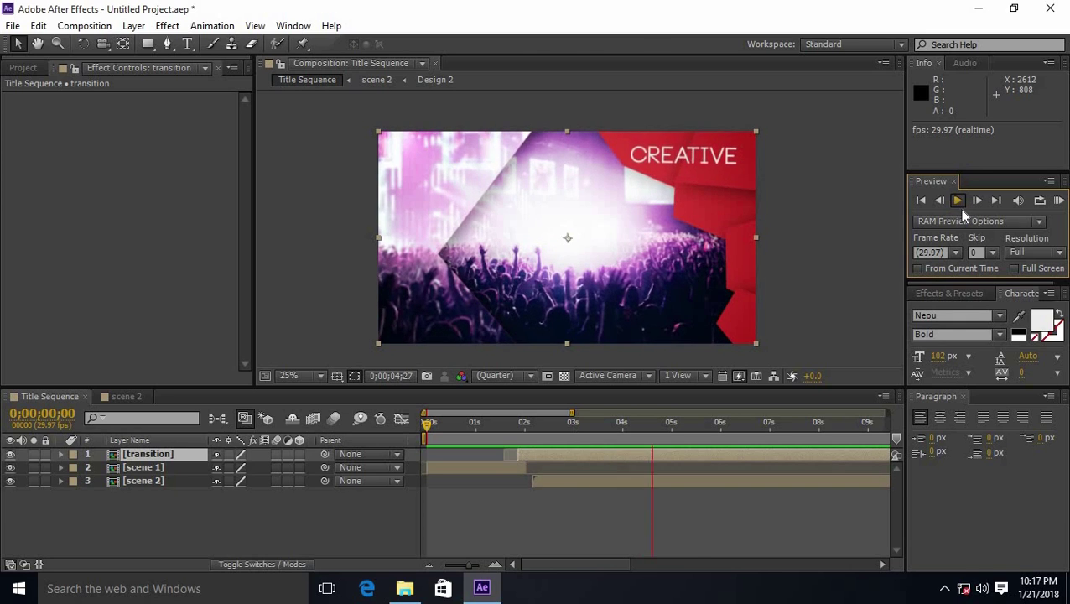
{"action": "left_click", "coordinate": [956, 200]}
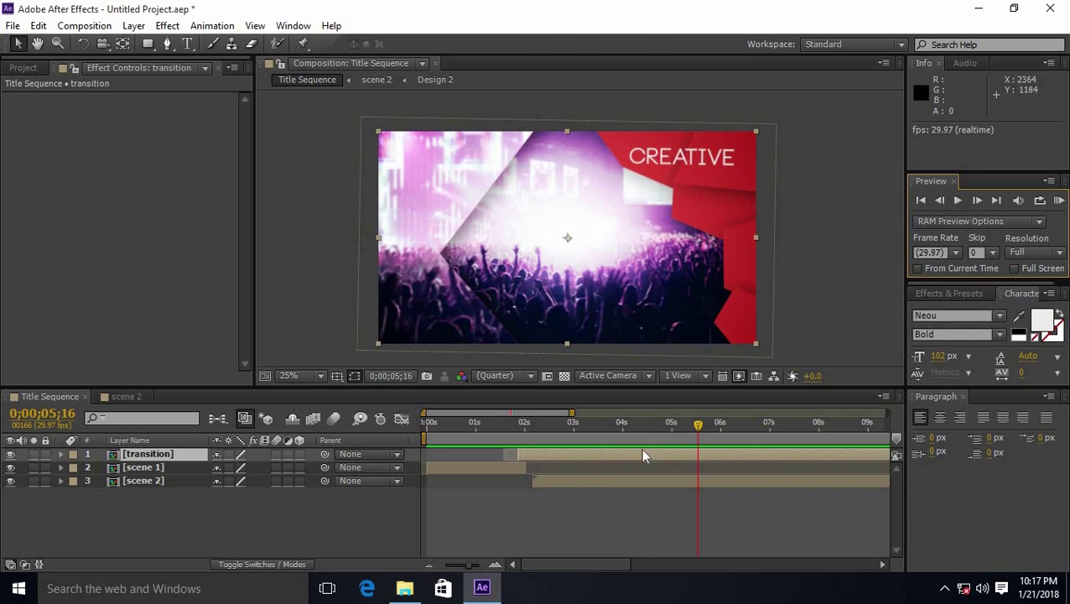
{"action": "left_click", "coordinate": [361, 532]}
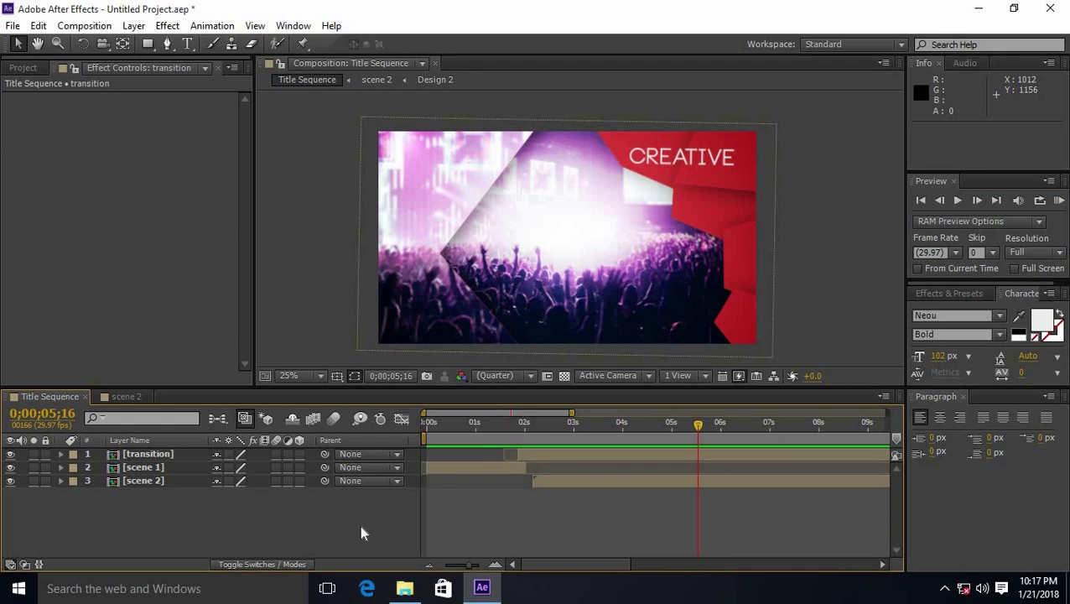